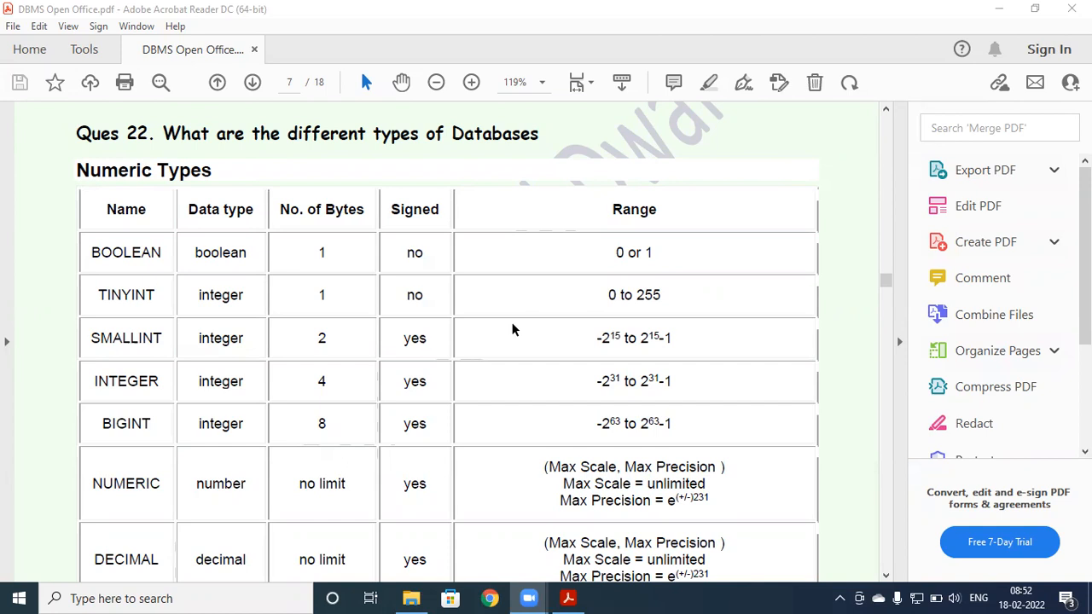
Examine the Numeric Types table under Ques 22 on page 7, from BOOLEAN down to DOUBLE
scroll(512, 329, "down", 4)
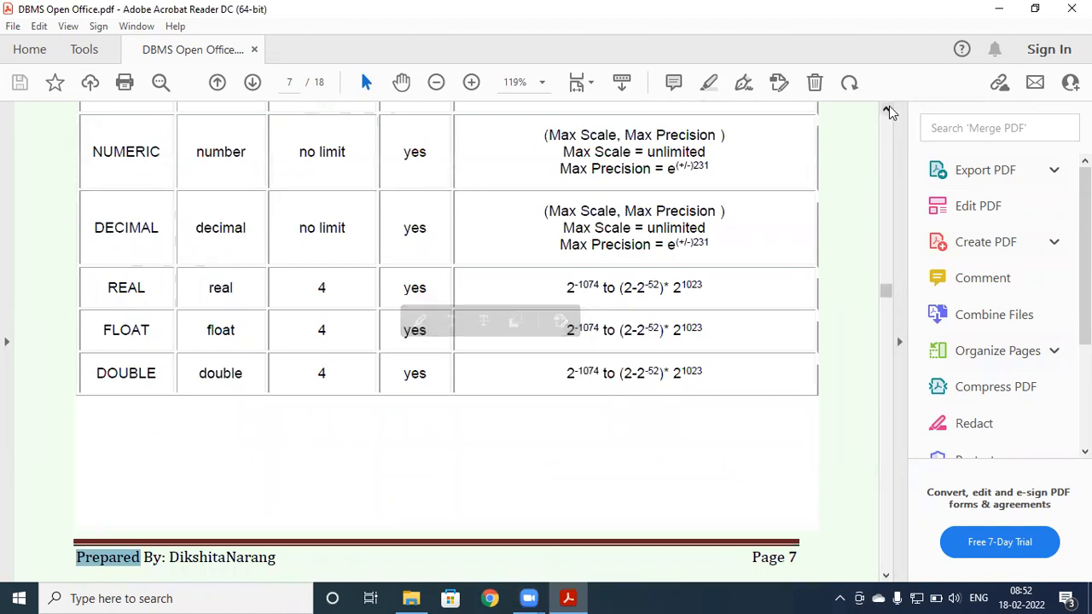
scroll(889, 111, "up", 5)
scroll(889, 110, "up", 2)
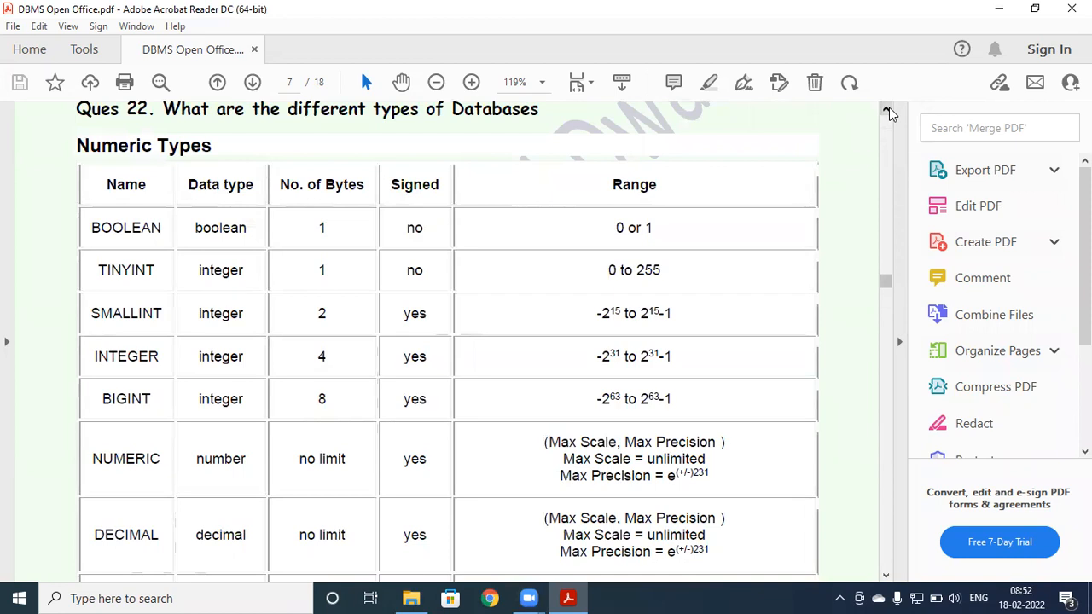
scroll(889, 110, "up", 1)
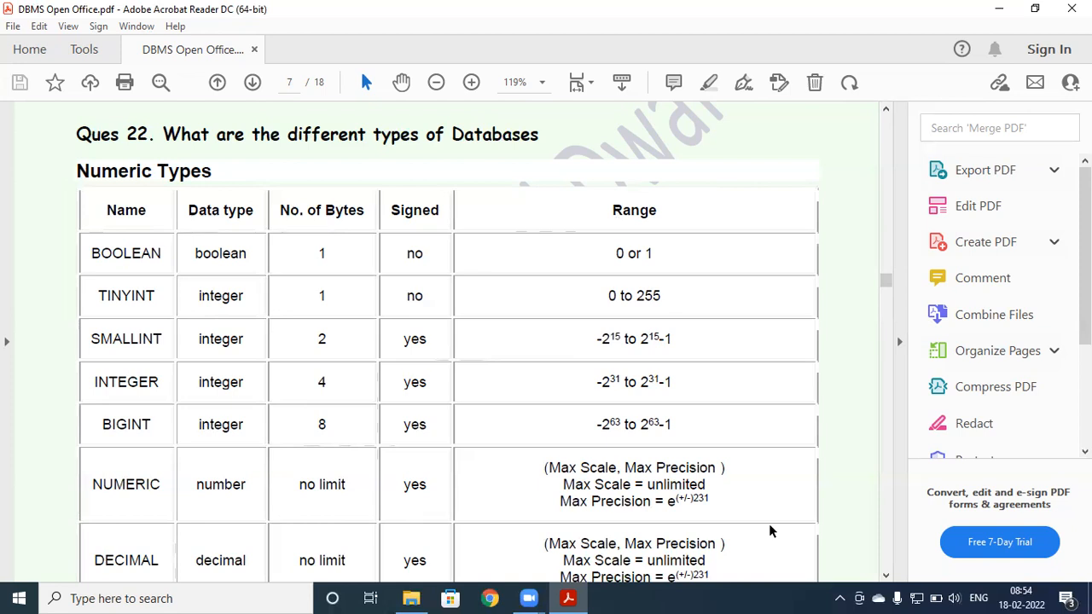
left_click(814, 552)
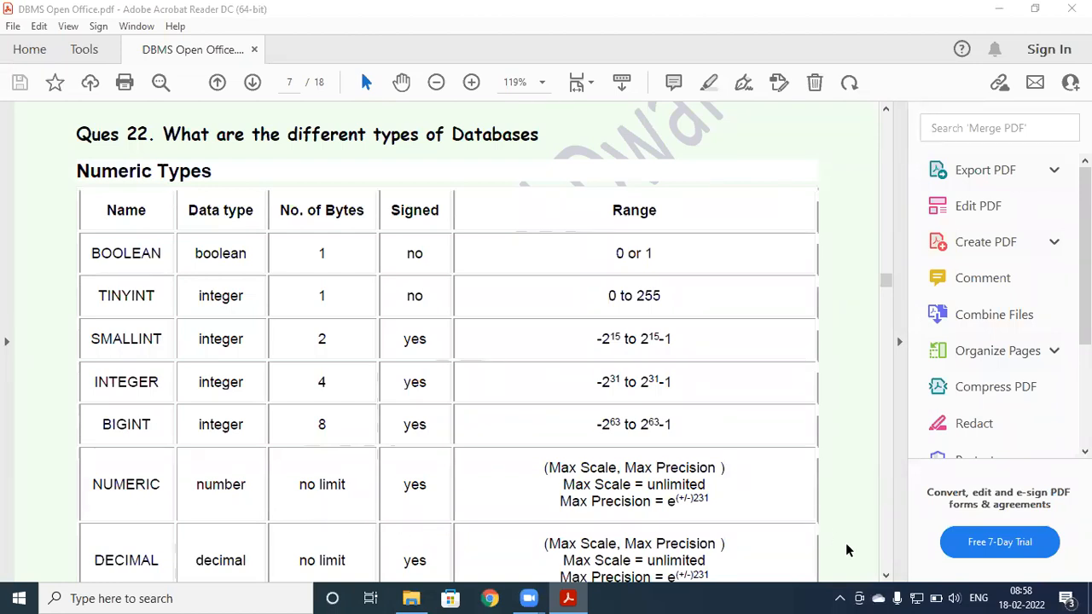
left_click(887, 576)
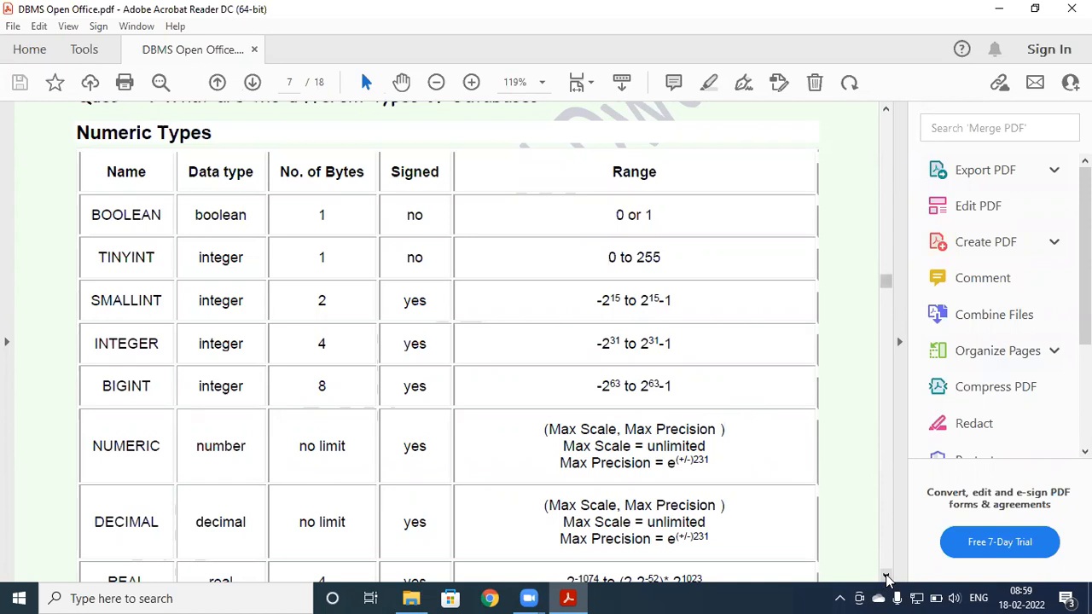
left_click(887, 578)
left_click(887, 578)
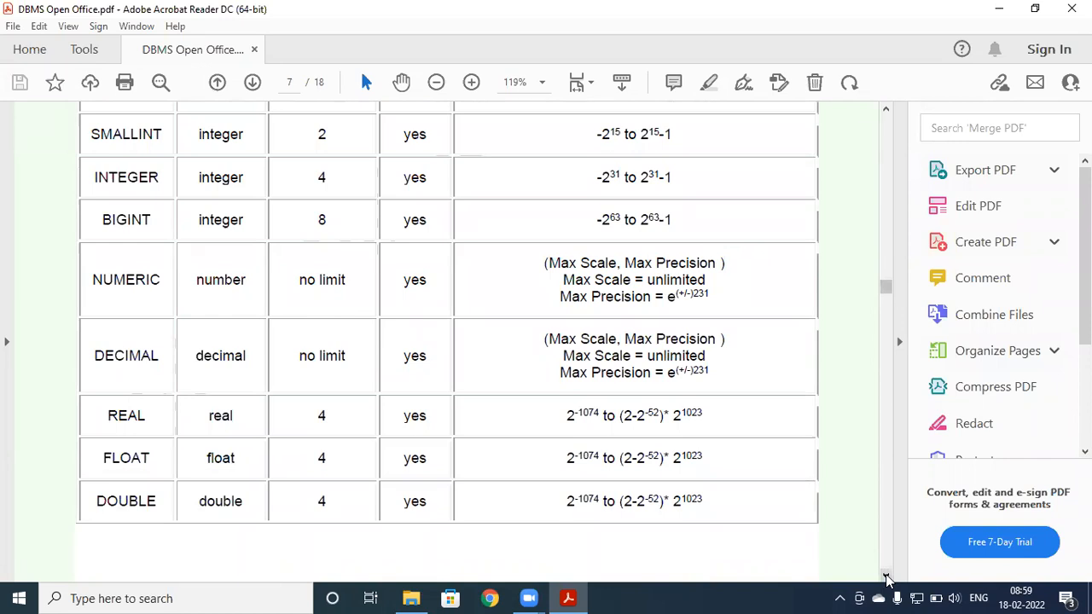
left_click(887, 579)
left_click(888, 579)
left_click(887, 579)
left_click(887, 578)
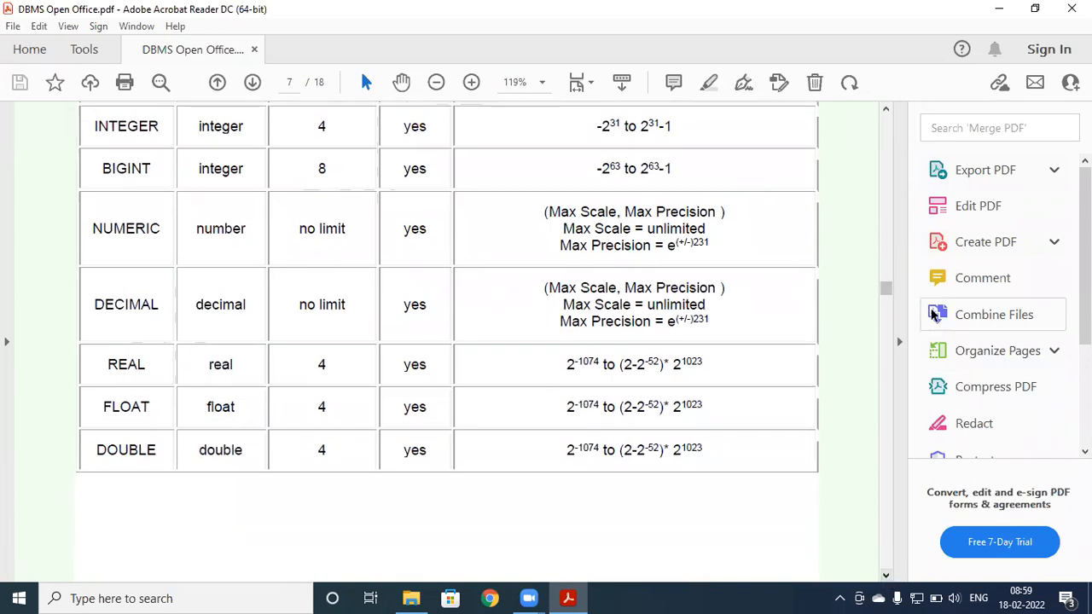
left_click_drag(889, 285, 888, 279)
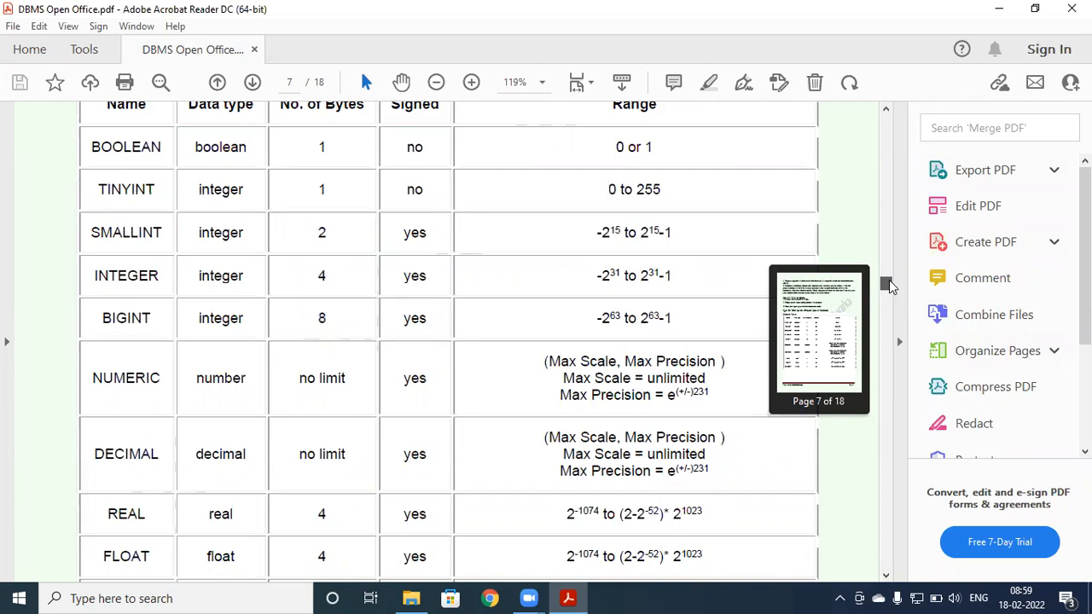
Examine the Alphanumeric, Binary, Date time and Other Variable types tables on page 8
left_click_drag(889, 280, 891, 297)
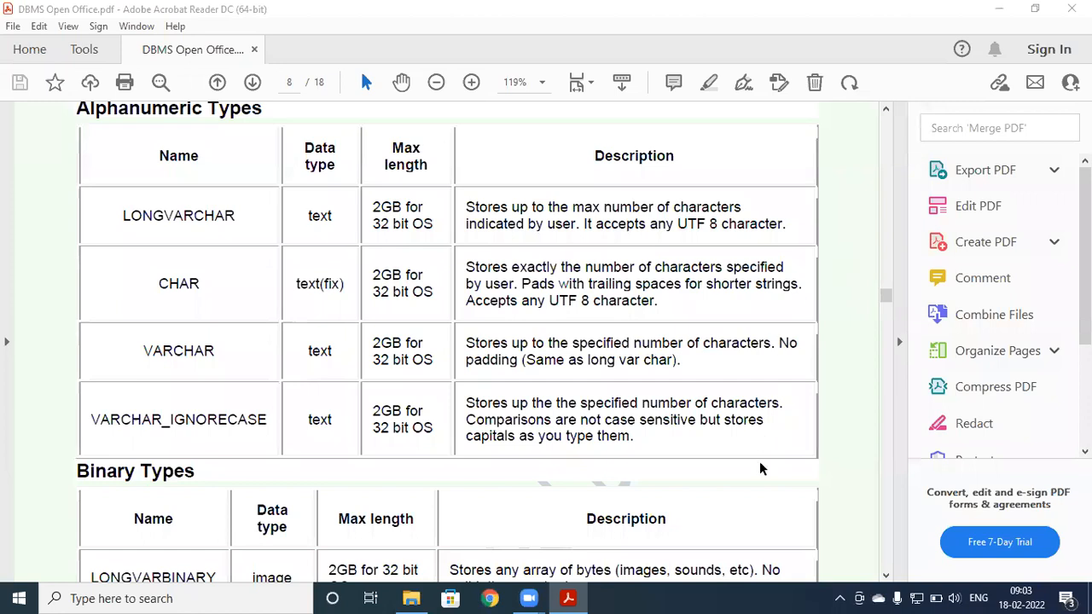
left_click(886, 576)
left_click(886, 576)
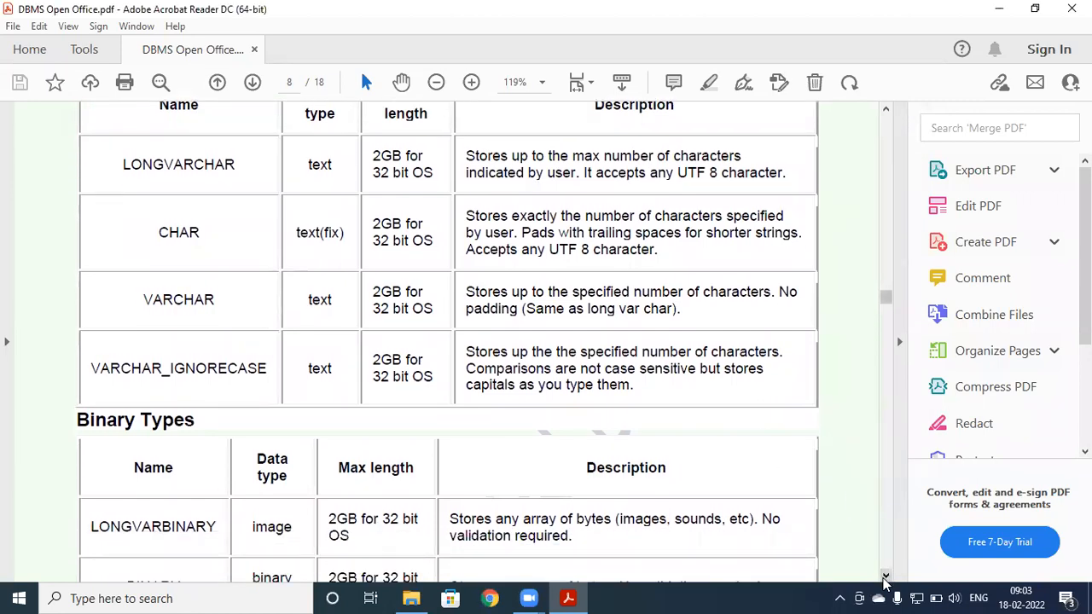
left_click(887, 109)
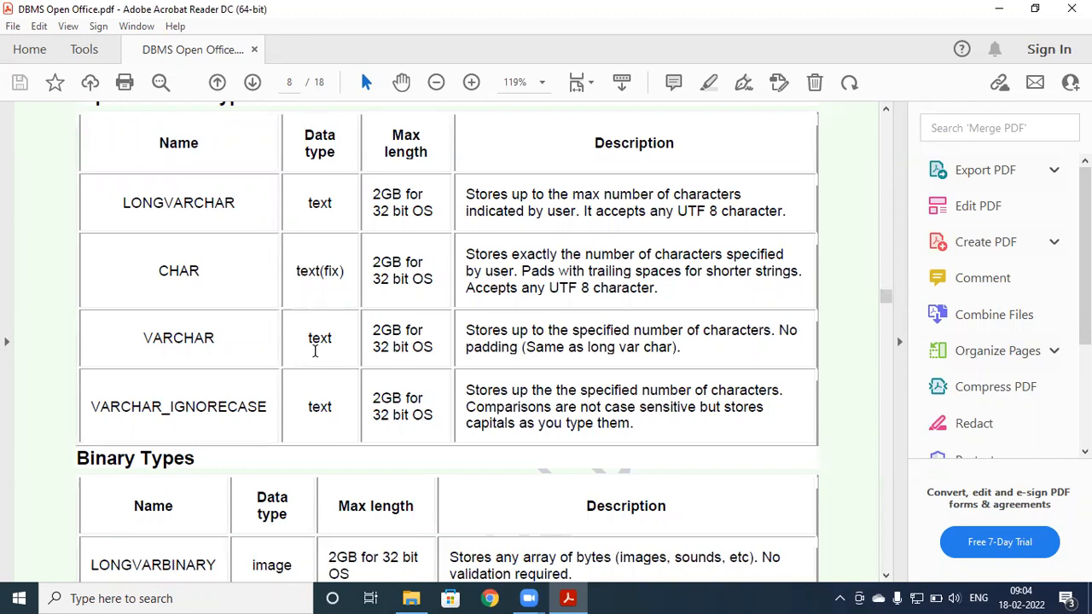
left_click(886, 576)
left_click(887, 577)
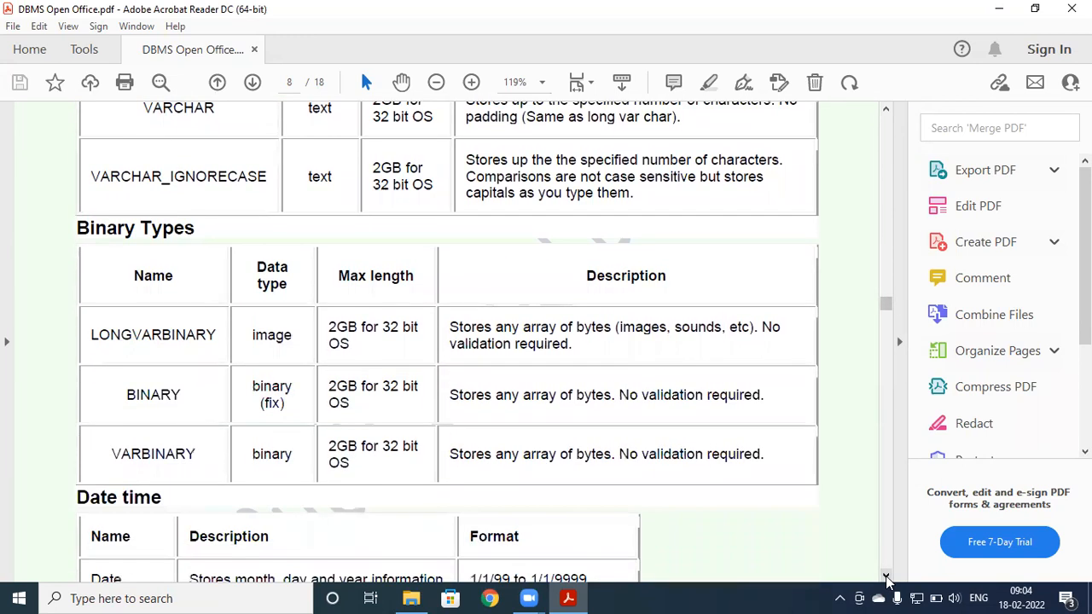
left_click(886, 578)
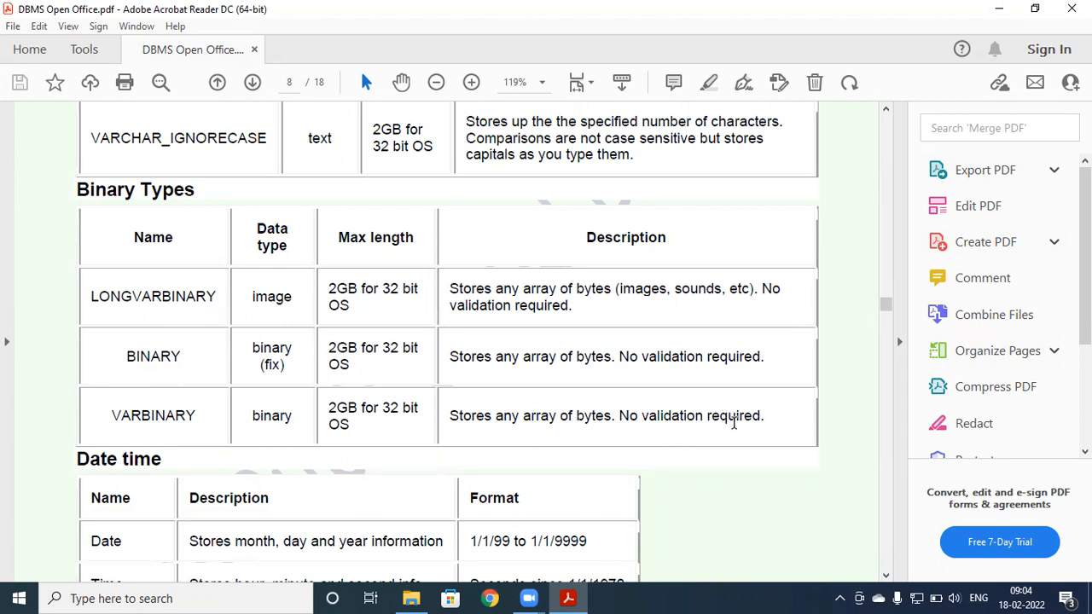
left_click(888, 577)
left_click(887, 577)
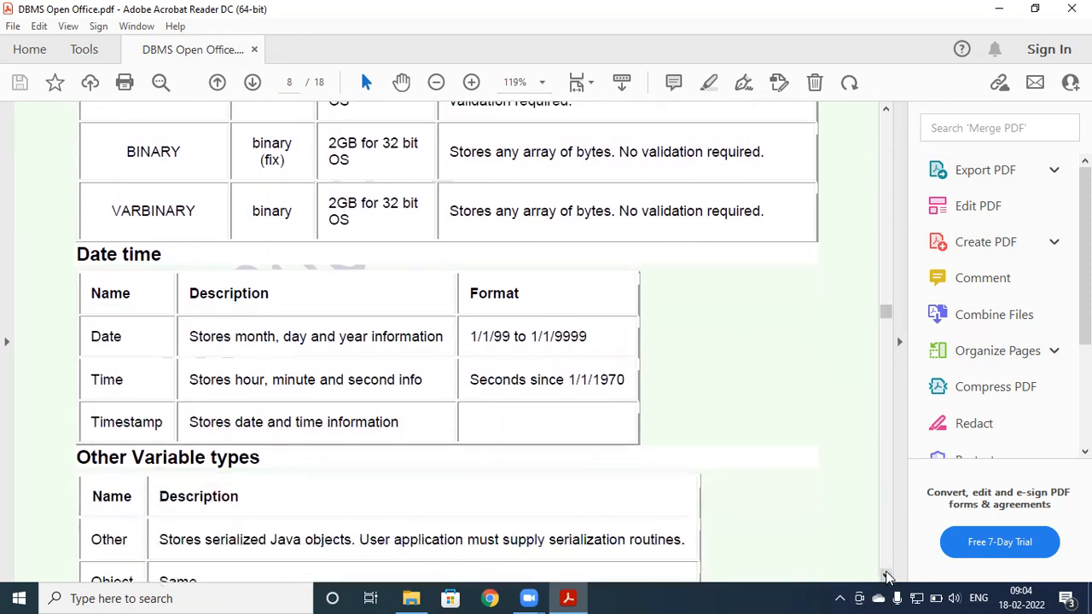
left_click(887, 578)
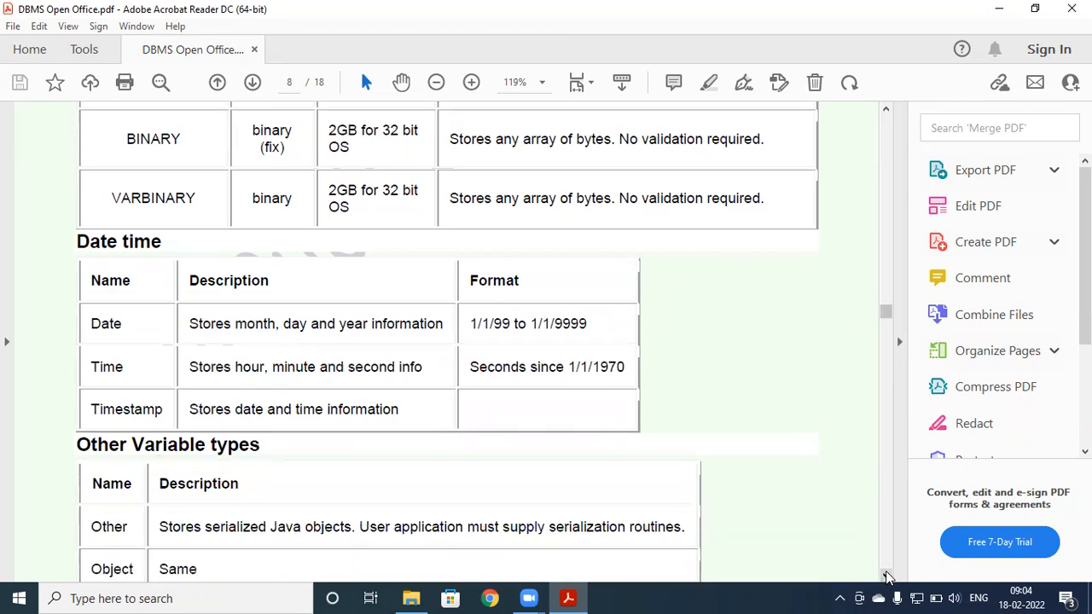
left_click(887, 577)
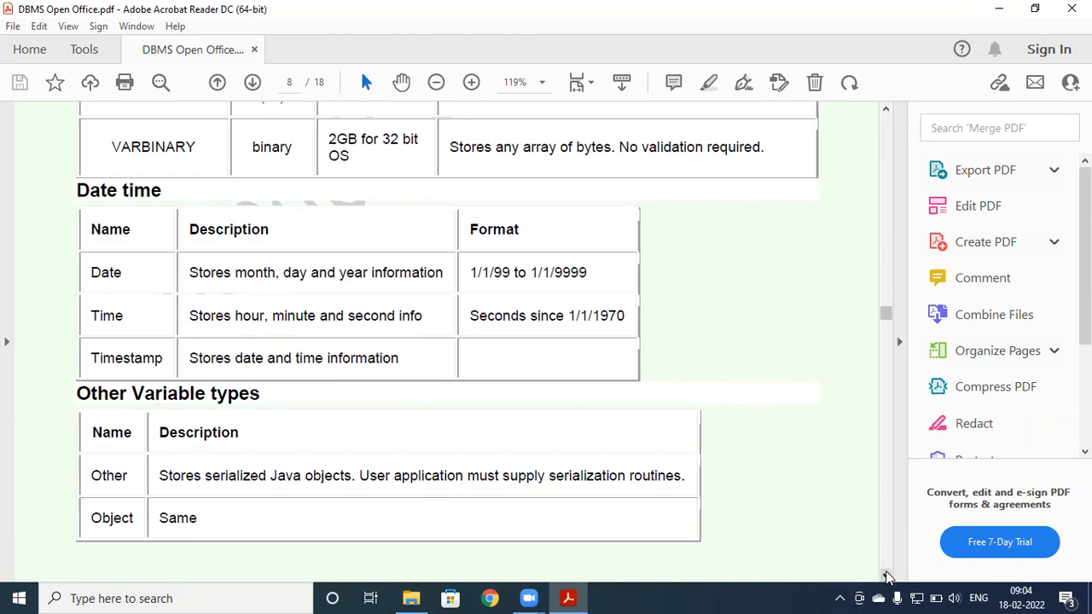
left_click(888, 578)
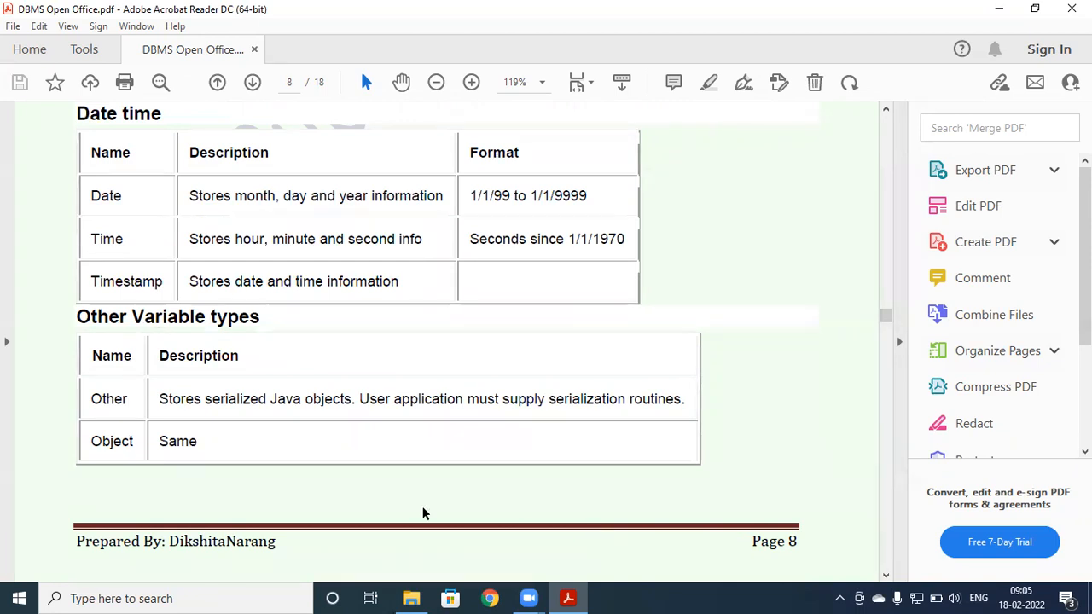
Launch OpenOffice Base from the installed OpenOffice 4.1.11 programs
left_click(24, 597)
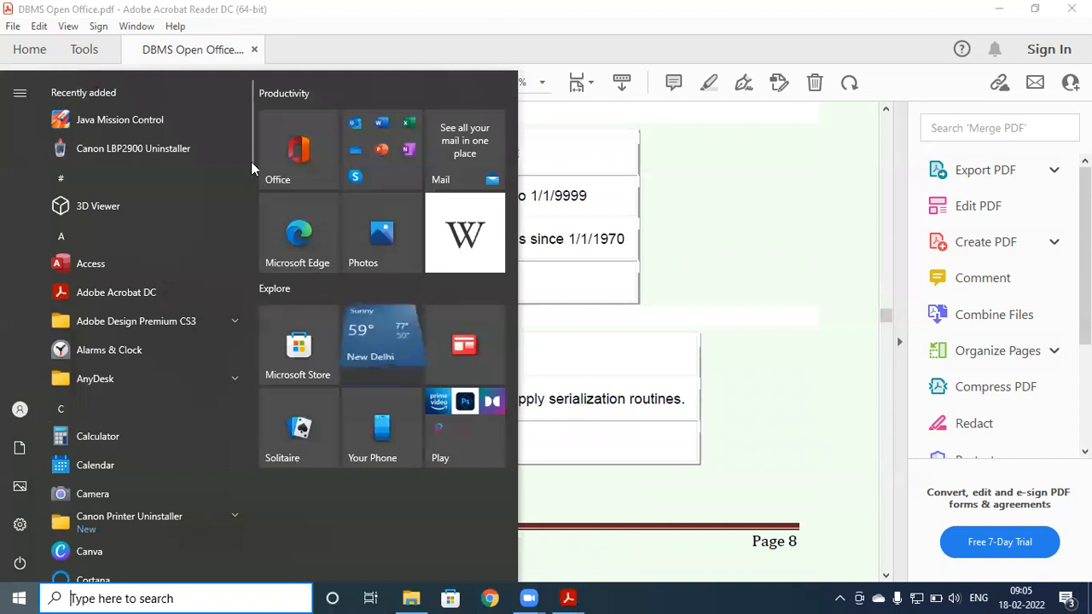
left_click_drag(251, 139, 261, 298)
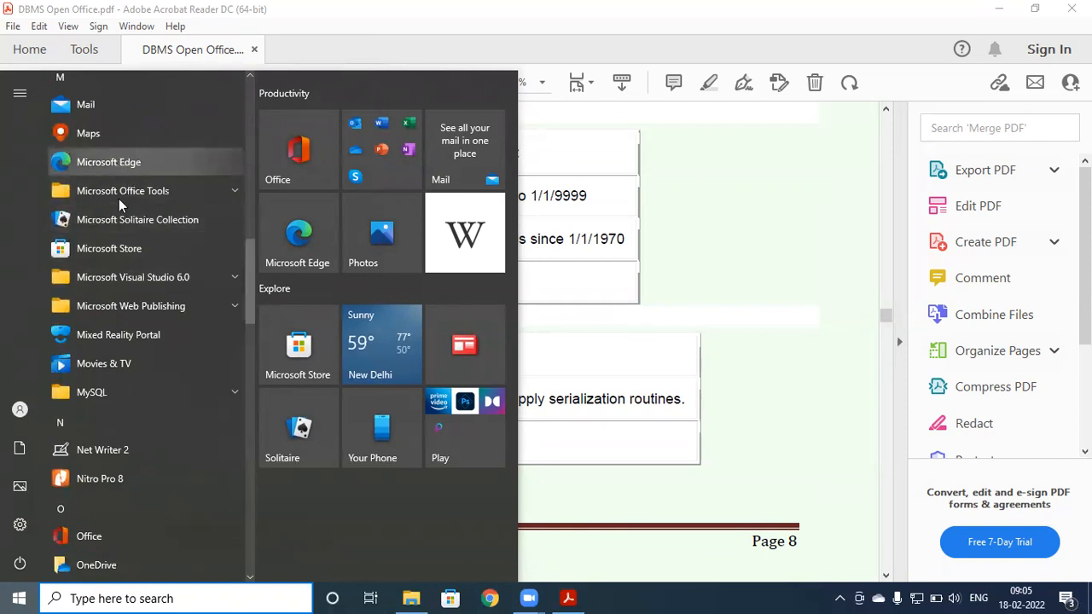
left_click_drag(247, 286, 254, 354)
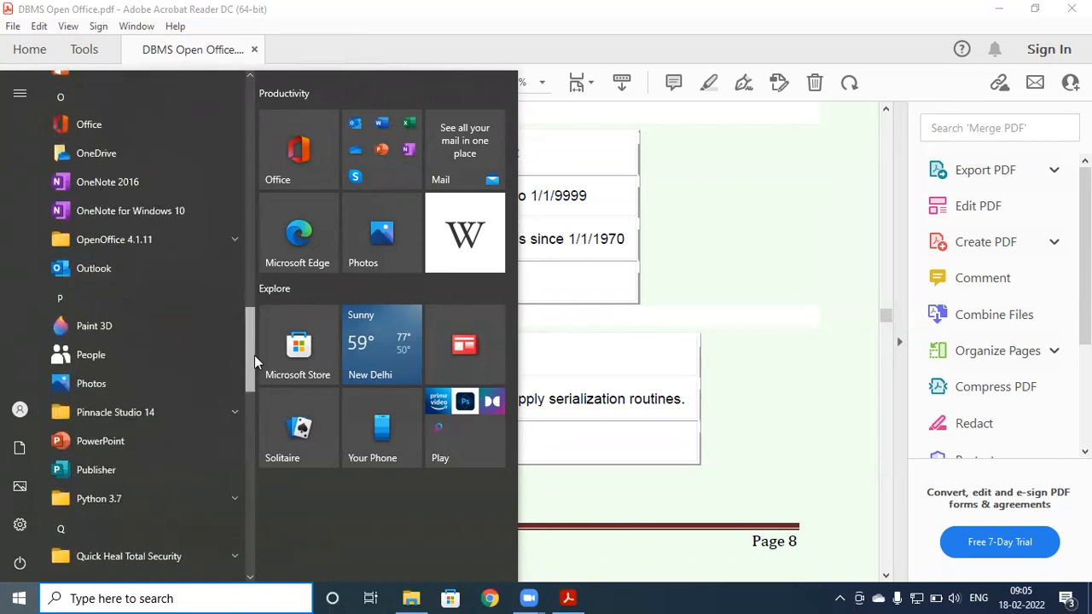
left_click(107, 243)
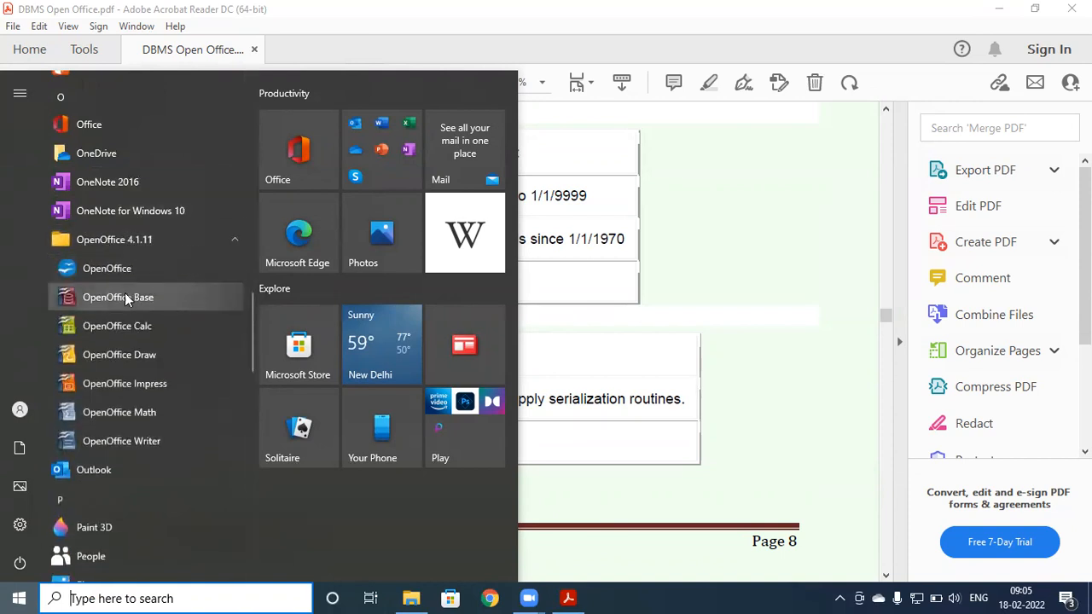
left_click(141, 303)
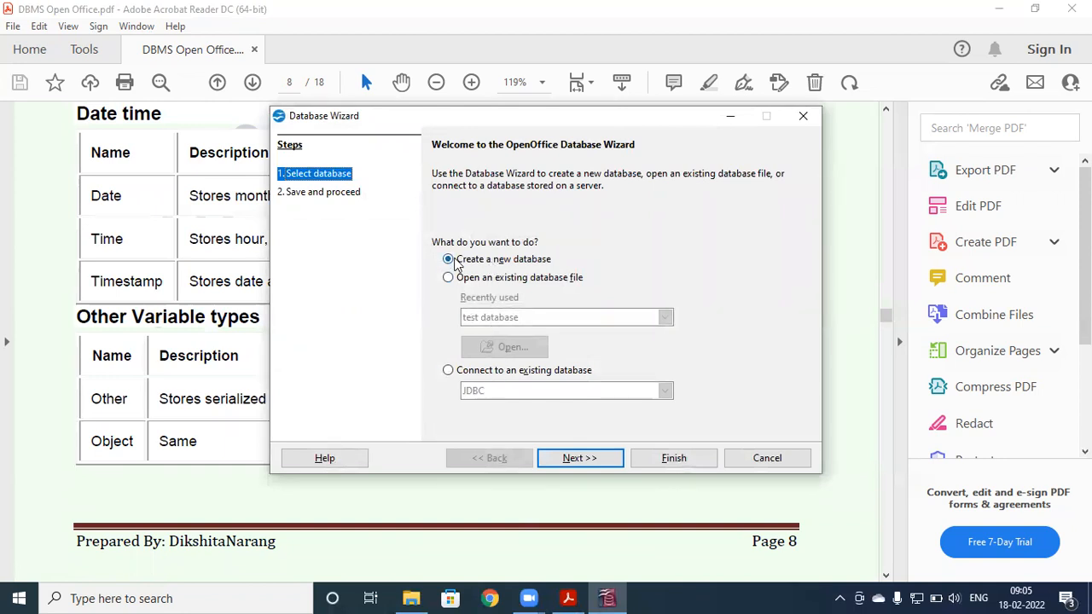
Create a new registered database, enable table creation with the table wizard, and save it on the Desktop as Demo X
left_click(575, 458)
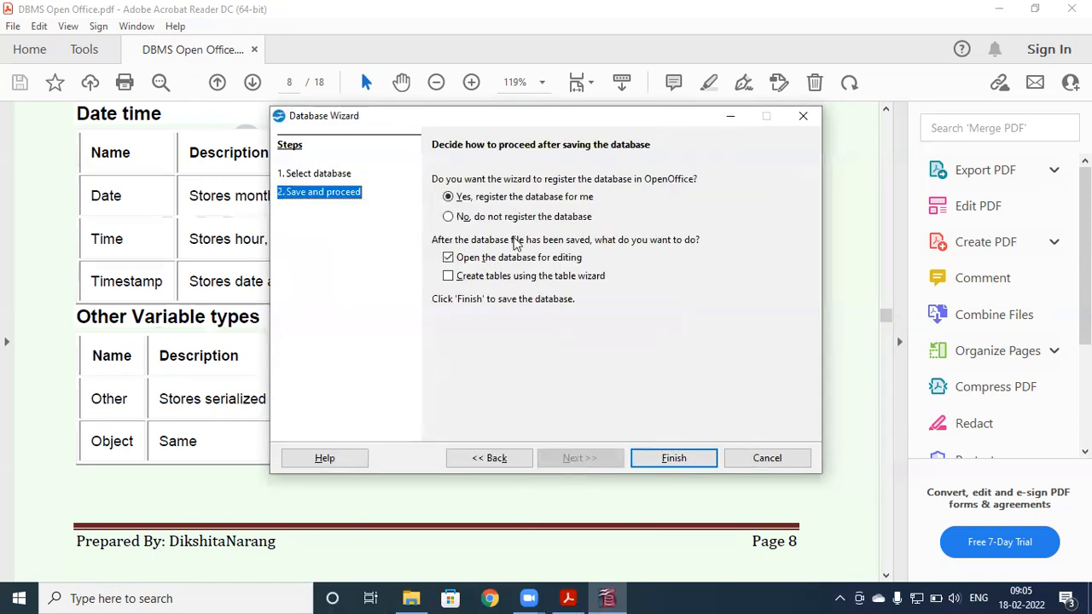
left_click(476, 282)
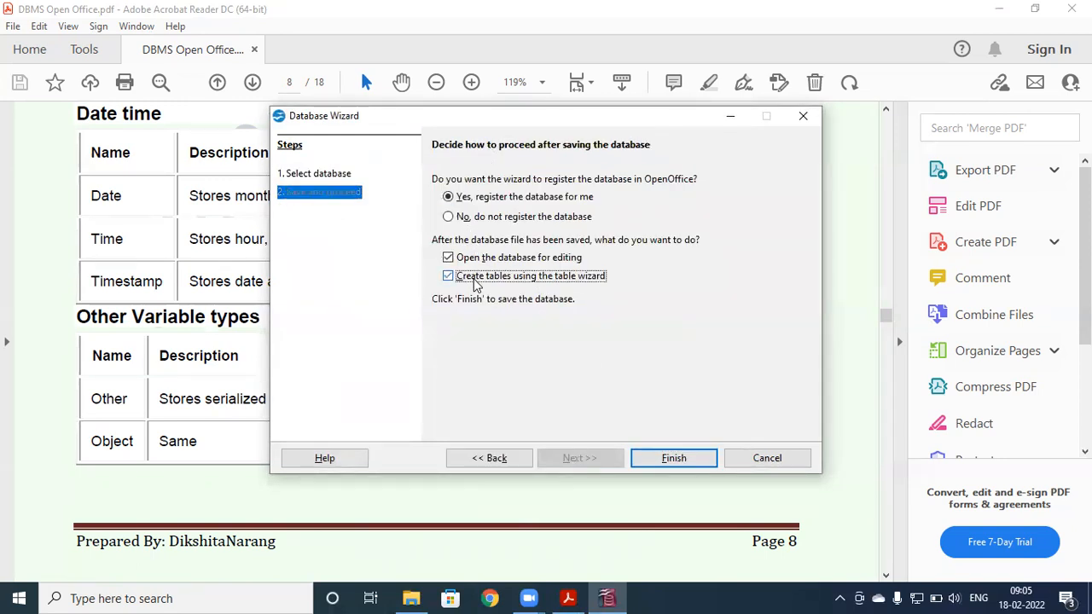
left_click(673, 461)
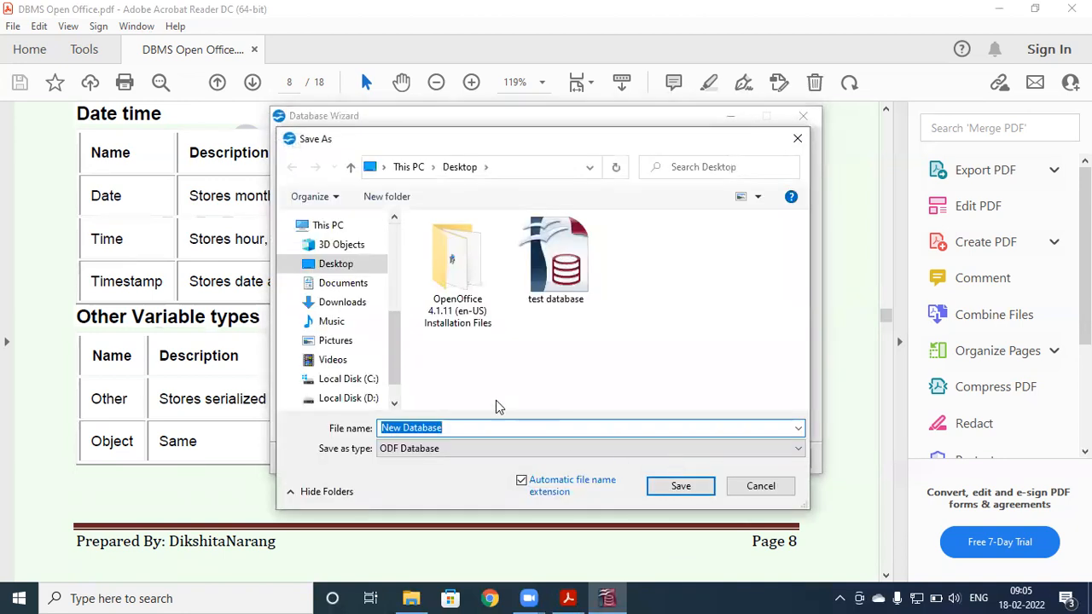
key("BackSpace")
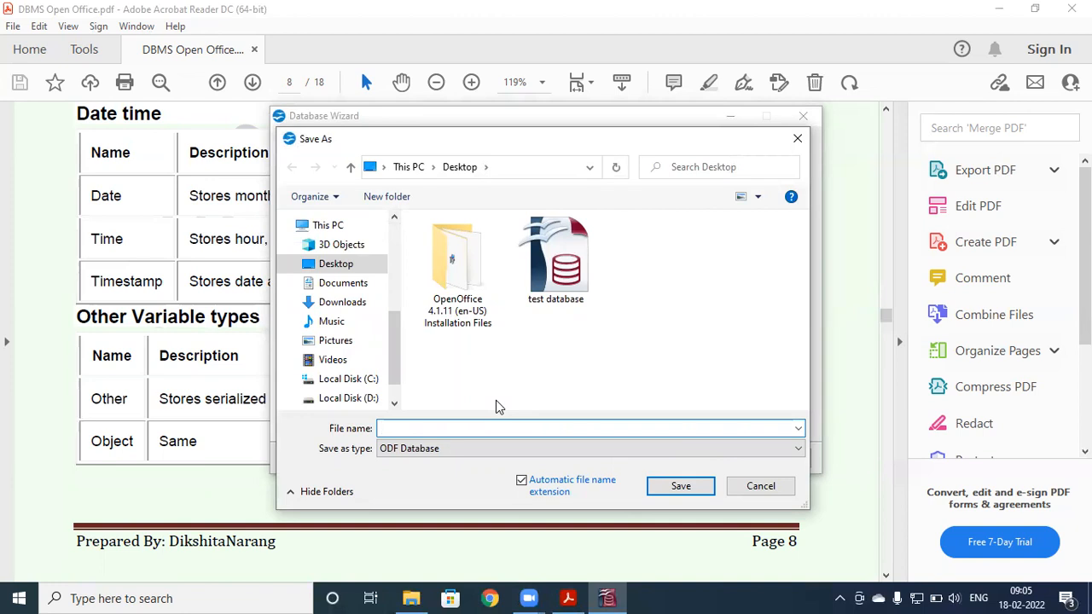
type("Demo X")
left_click(669, 488)
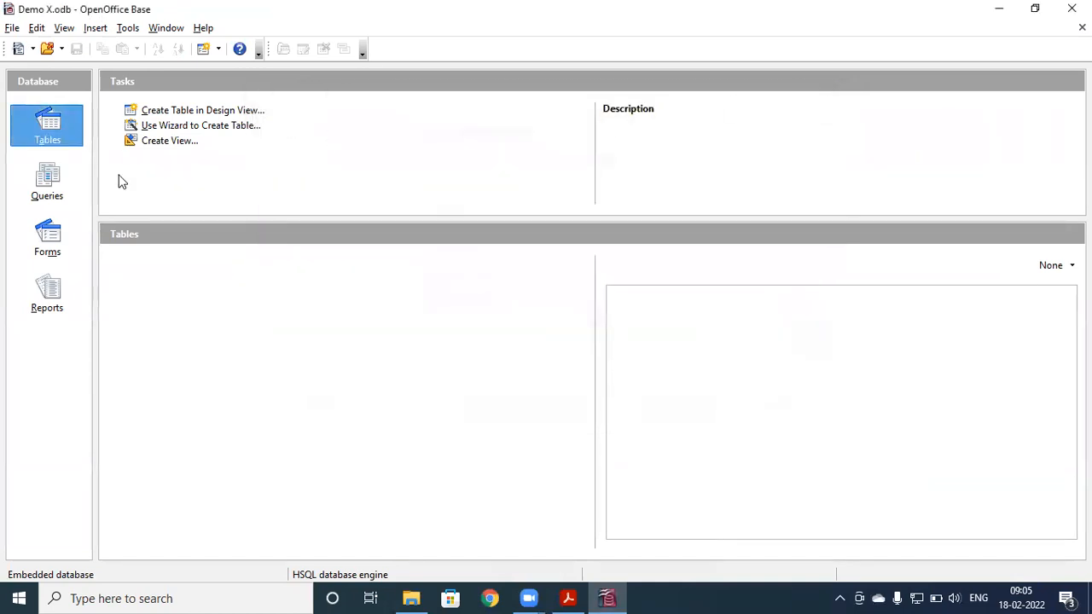
Review the creation tasks offered for the database's tables, queries, forms and reports
left_click(38, 198)
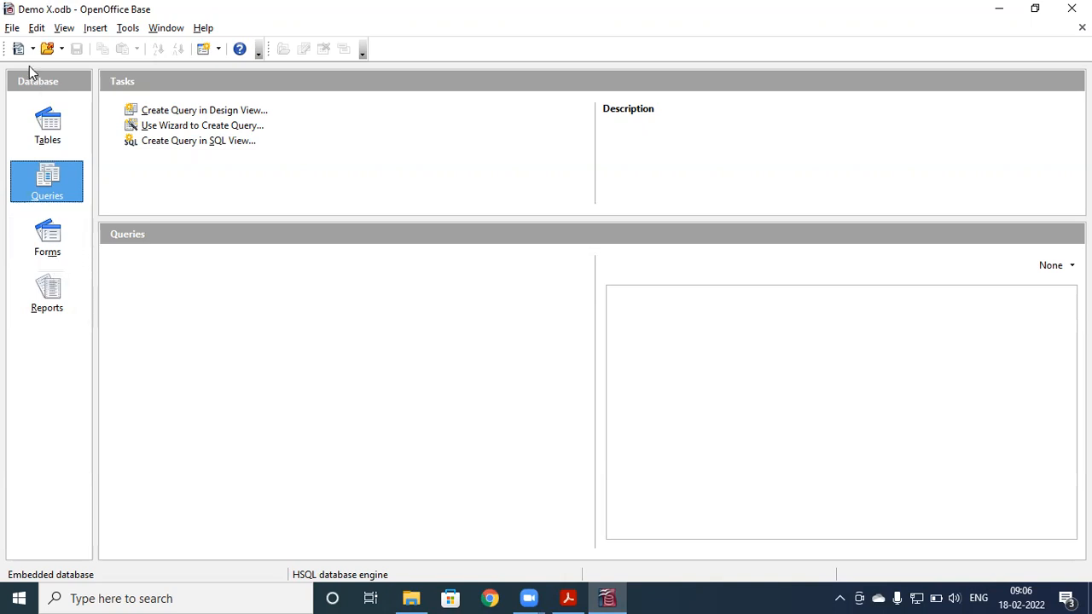
left_click(47, 120)
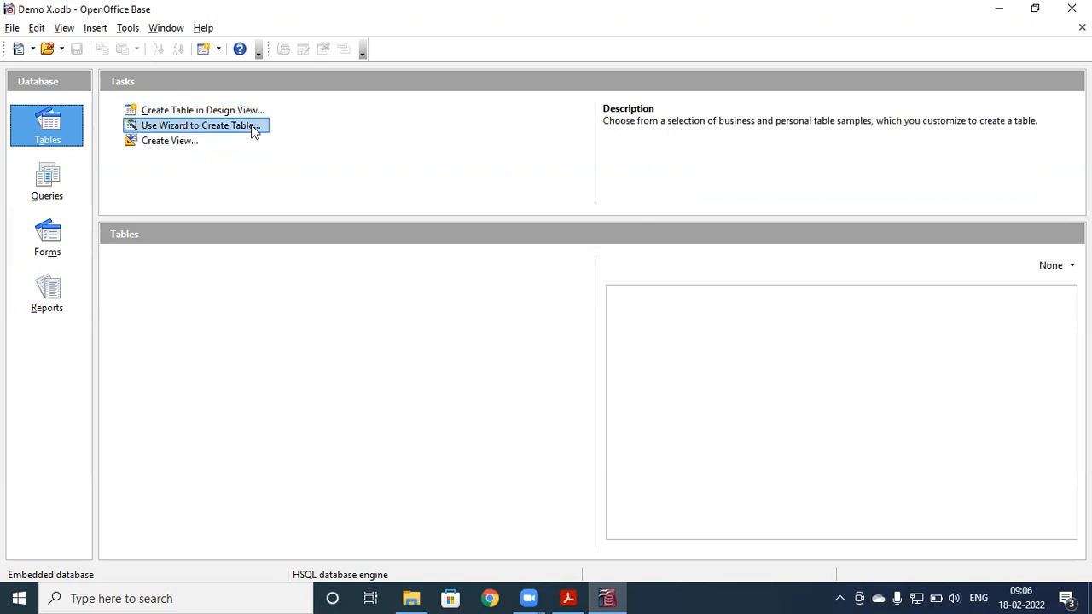
left_click(47, 190)
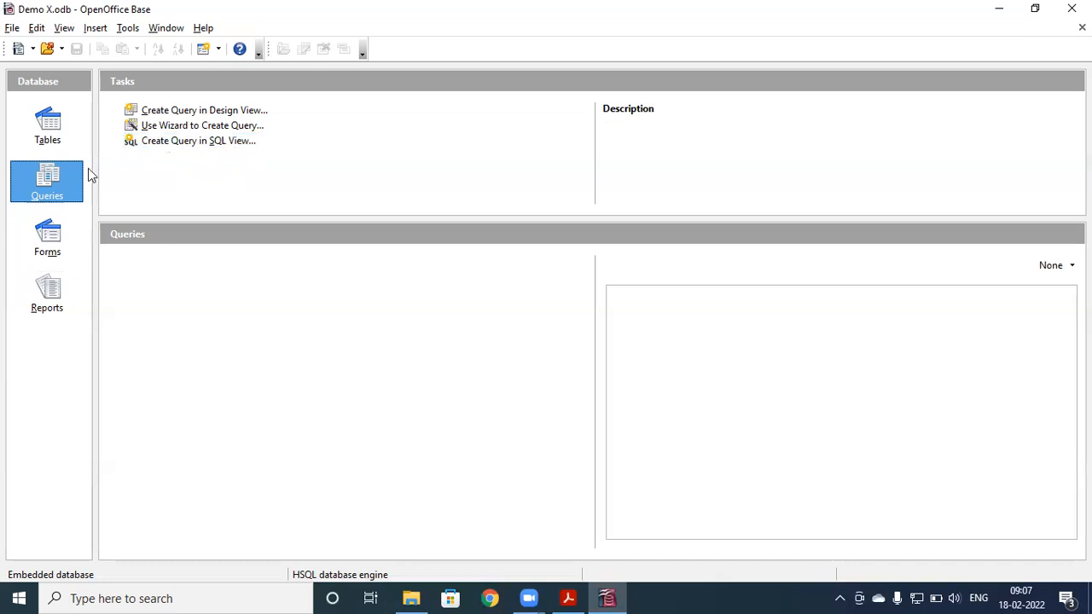
left_click(46, 245)
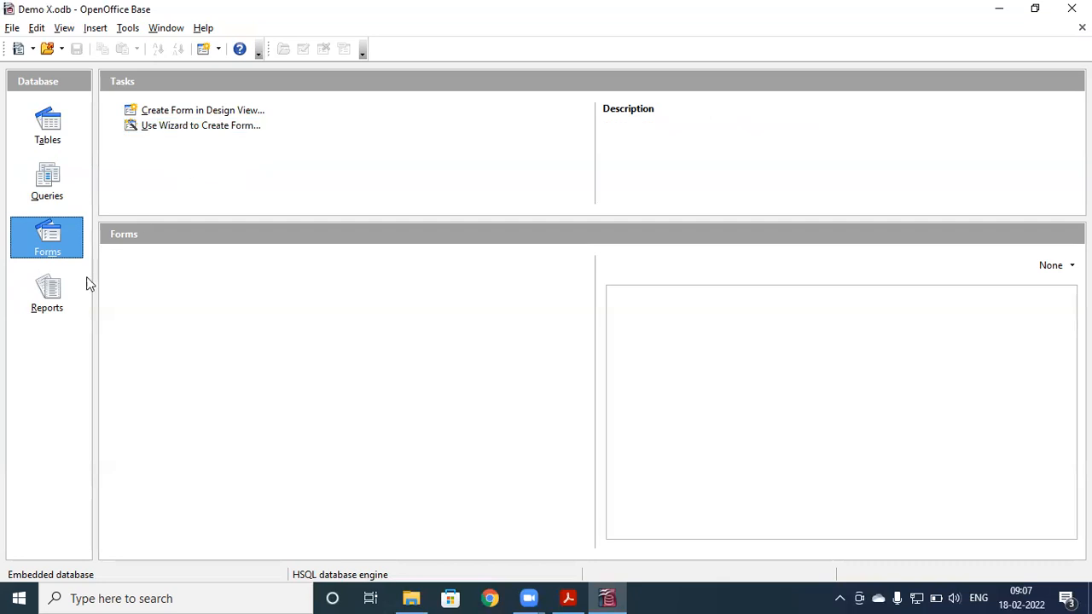
left_click(53, 294)
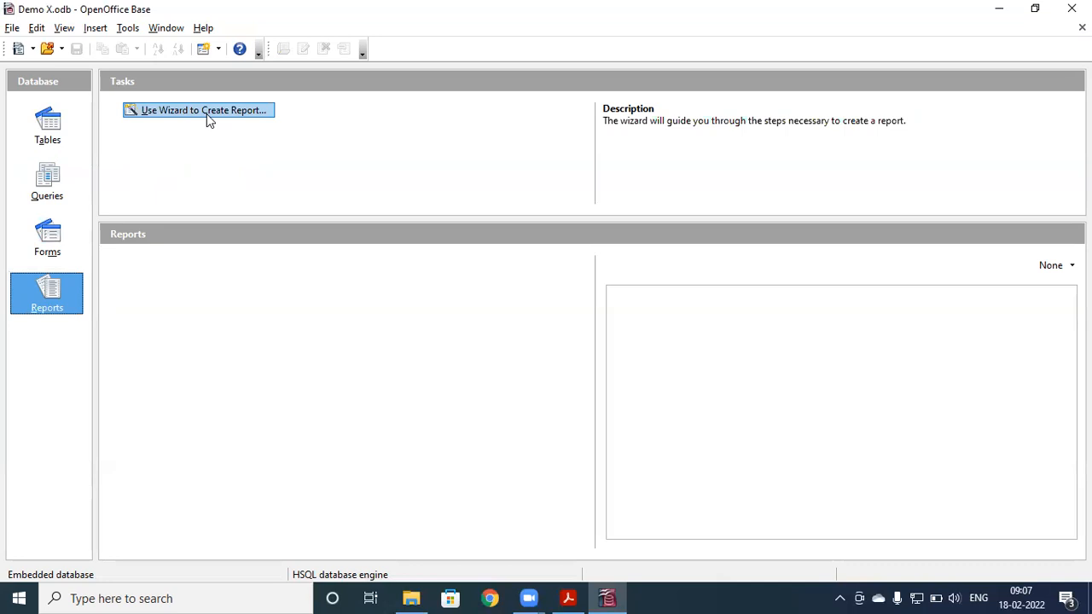
Start the table wizard from the database's tables and choose the Customers sample table in the Business category
left_click(47, 126)
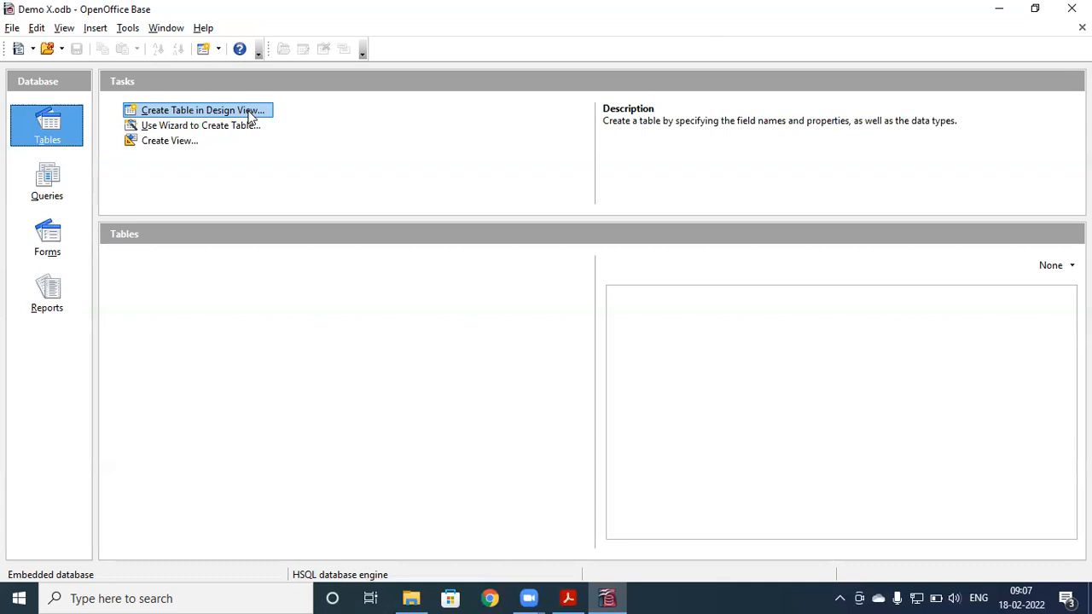
left_click(207, 132)
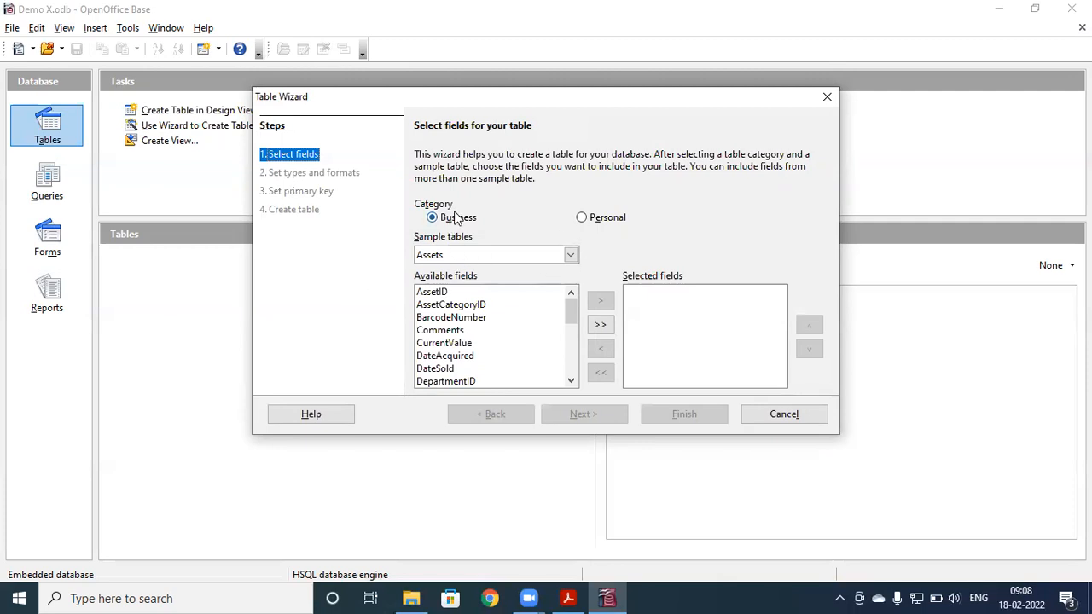
left_click(573, 256)
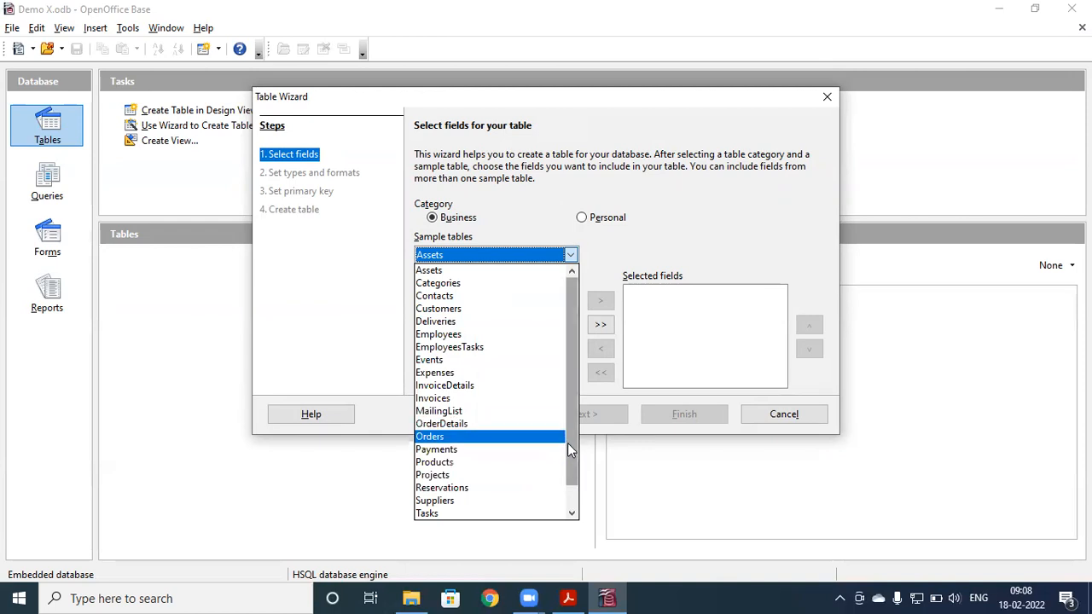
left_click_drag(567, 443, 576, 386)
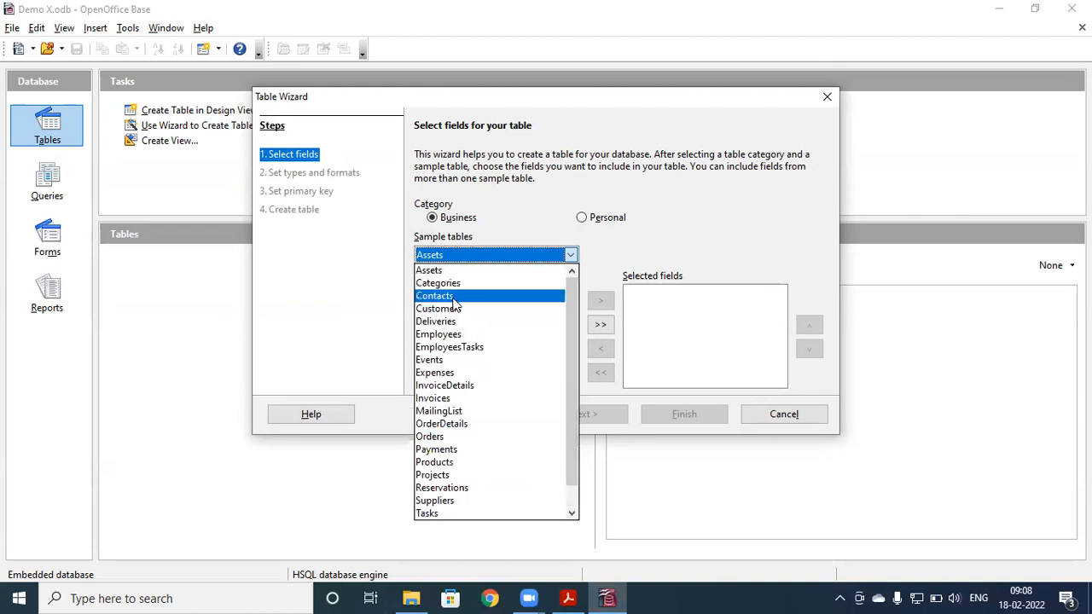
left_click(470, 317)
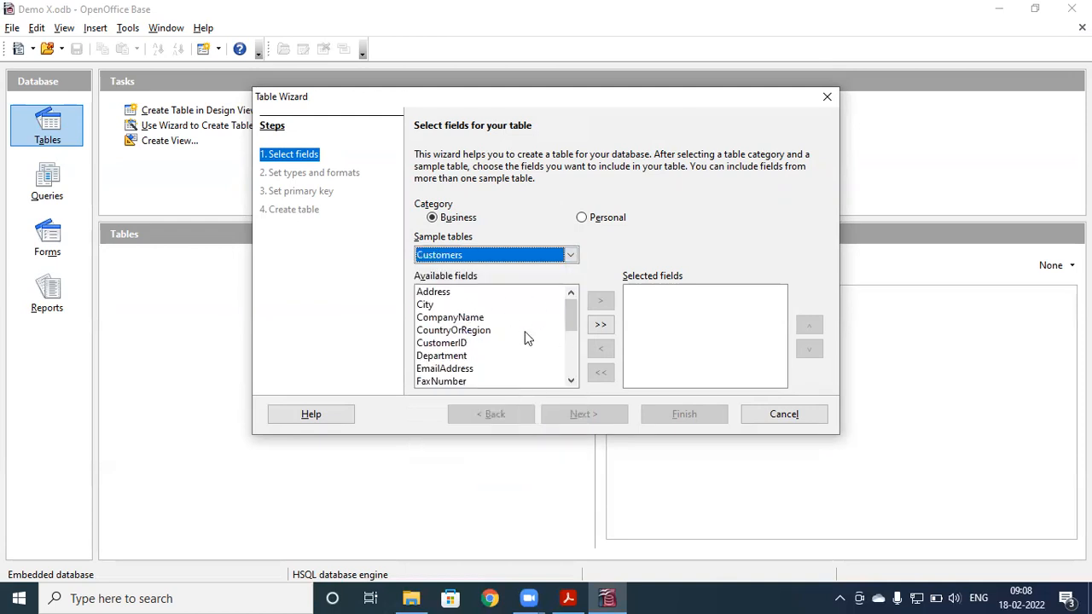
Add the CustomerID and FirstName fields to the new table's selected fields
left_click_drag(570, 324, 569, 294)
left_click(446, 297)
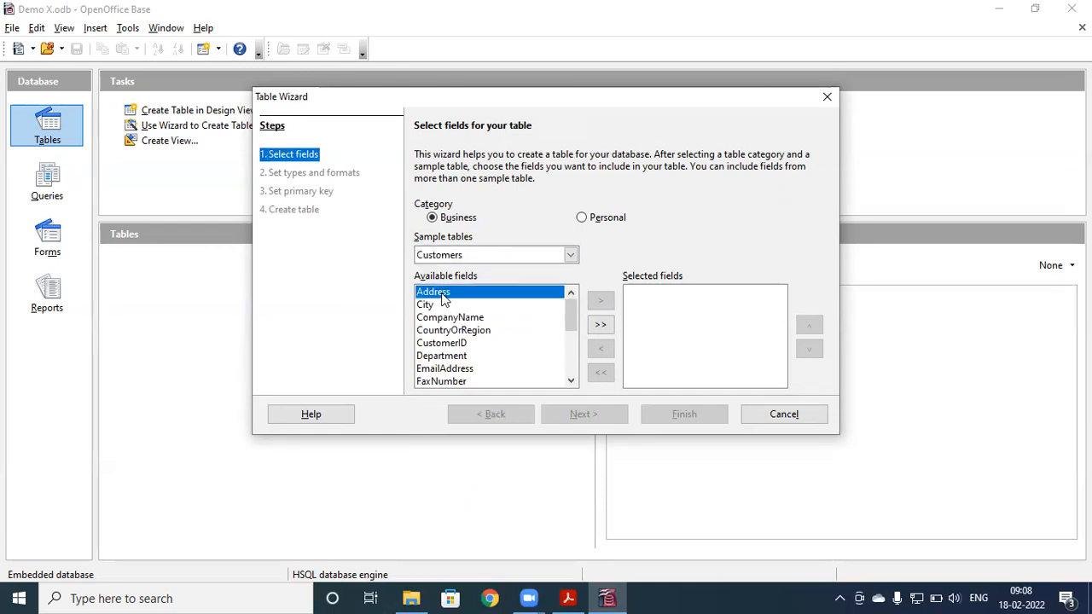
left_click(453, 344)
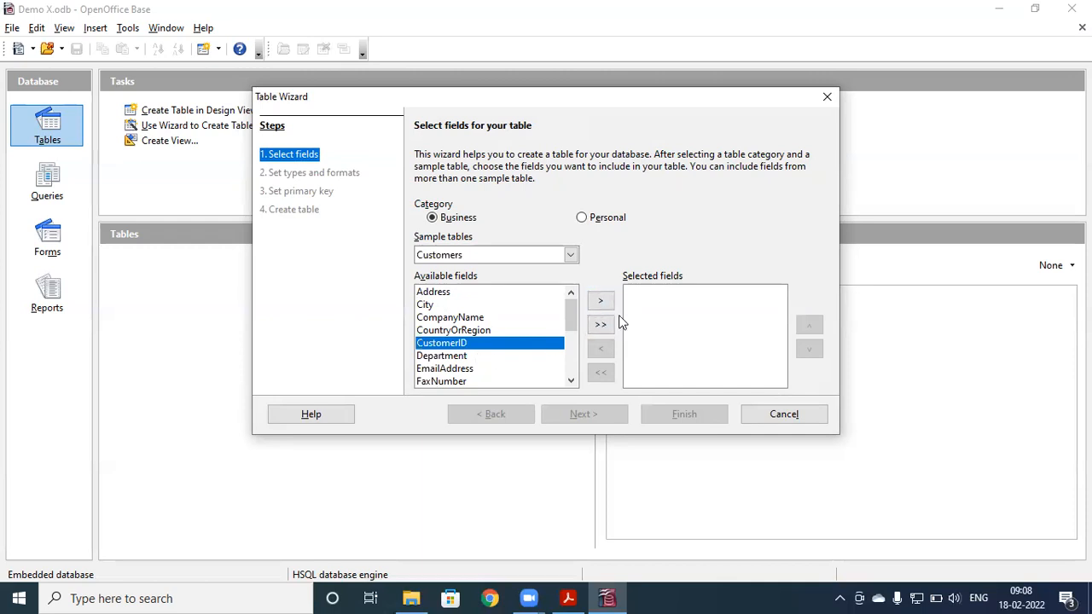
left_click(600, 303)
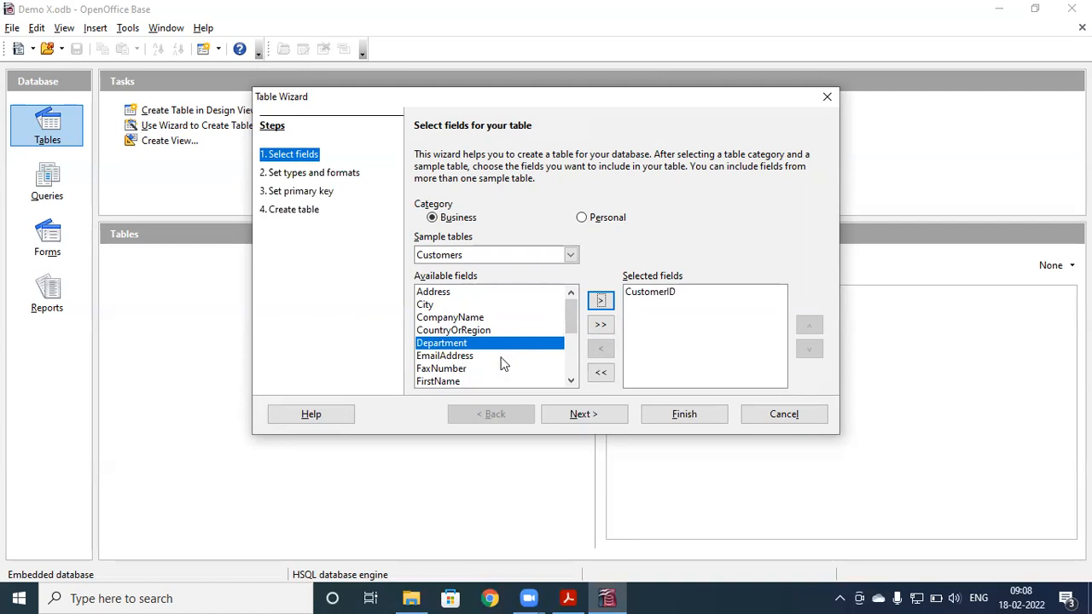
left_click_drag(571, 314, 571, 331)
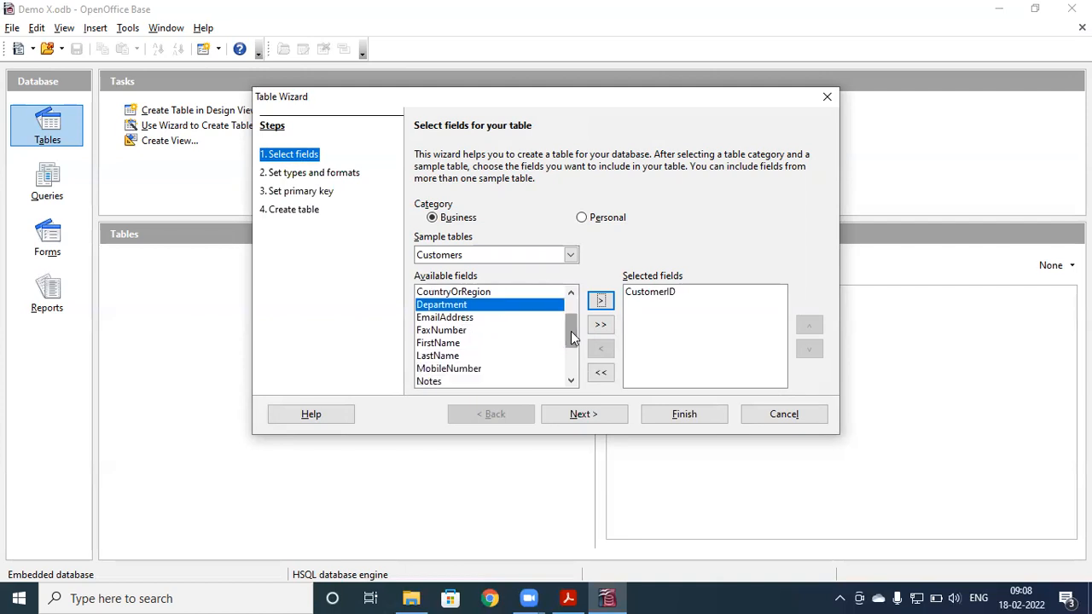
left_click(443, 346)
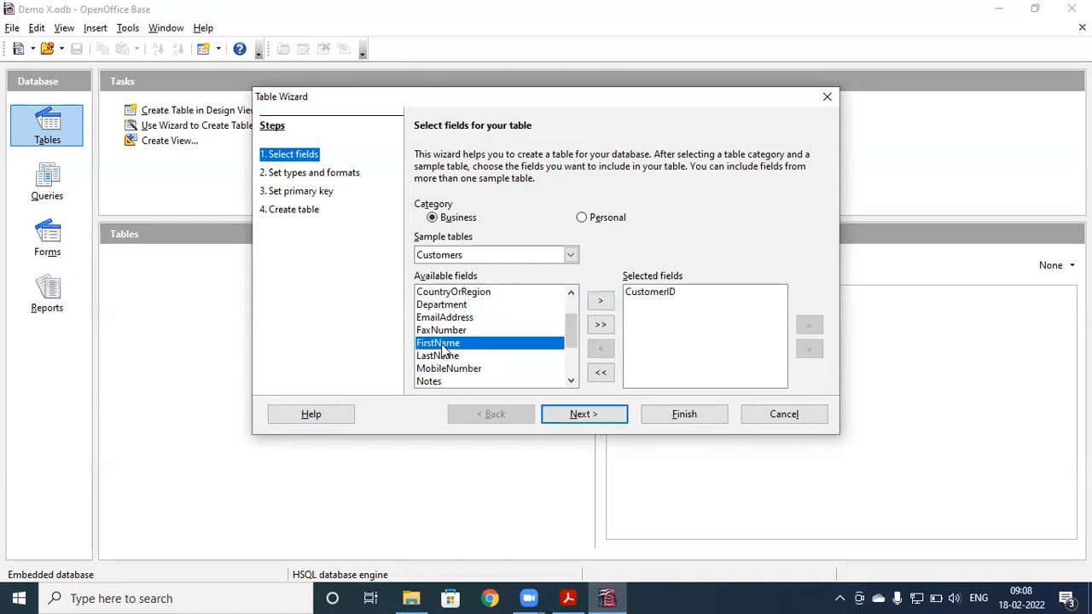
left_click(600, 301)
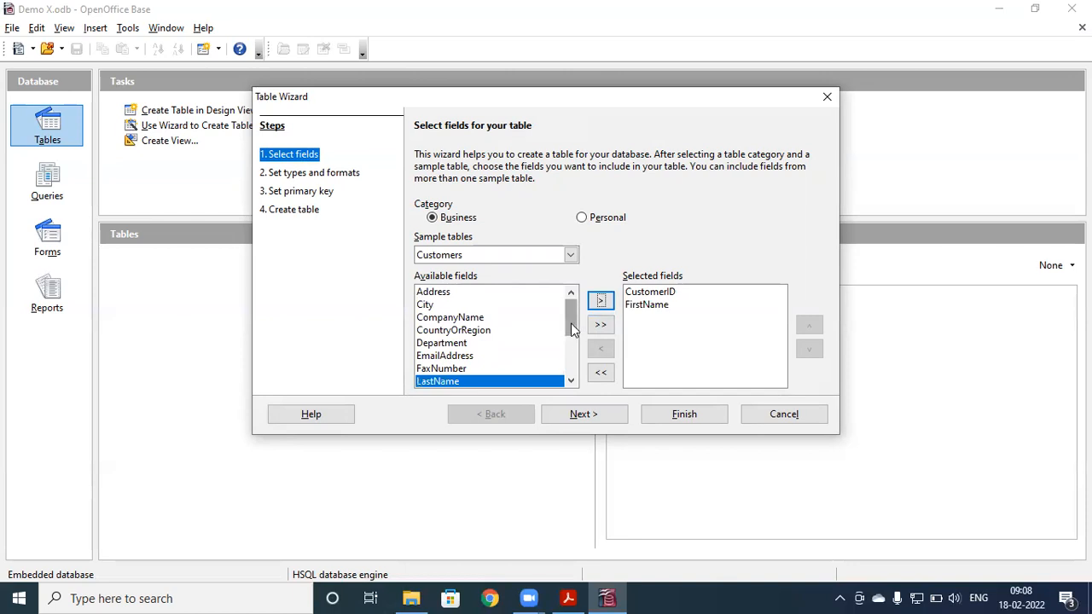
Add the MobileNumber and Address fields to the Customers table's selected fields
left_click_drag(570, 327, 571, 338)
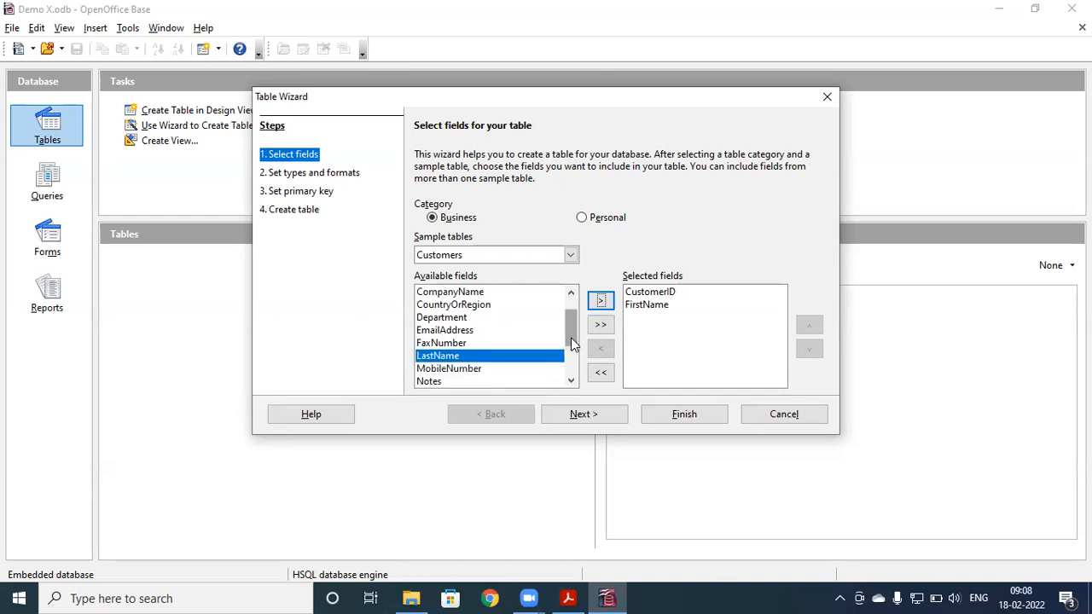
left_click(466, 370)
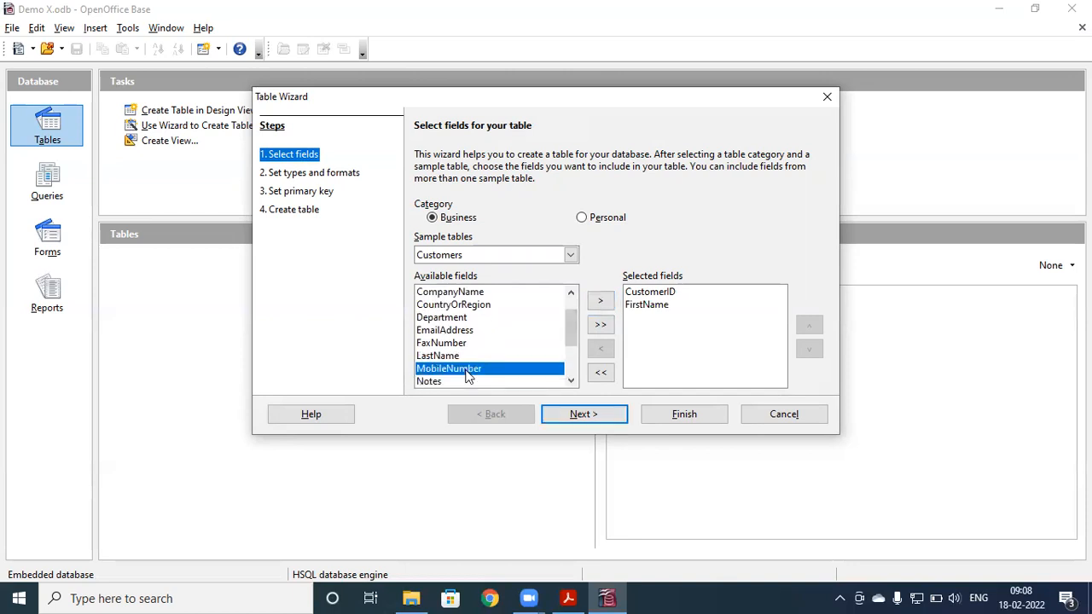
left_click(601, 302)
left_click_drag(572, 353, 567, 312)
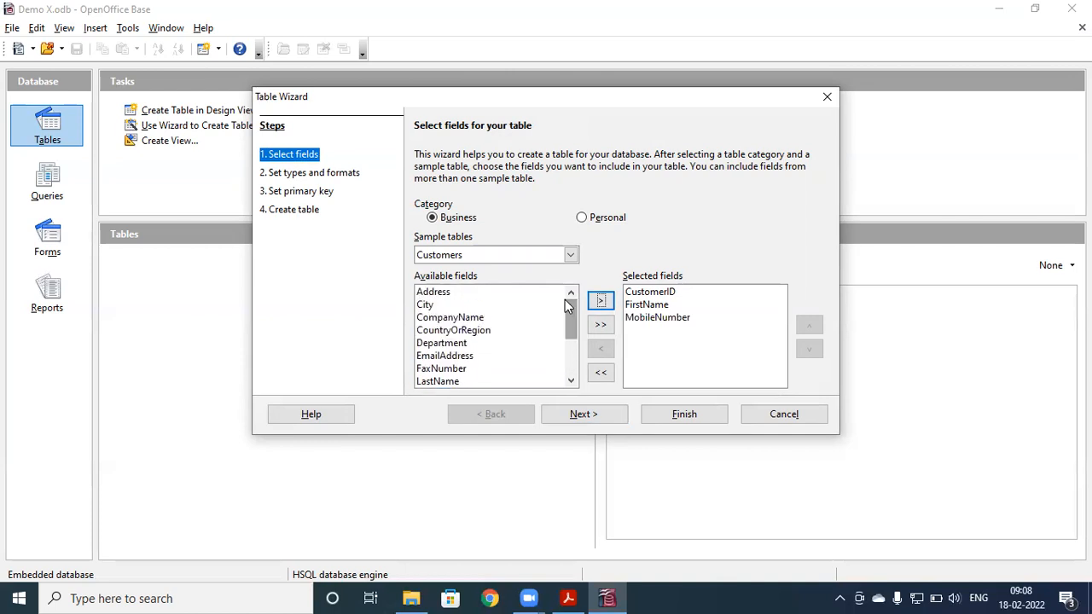
left_click(423, 295)
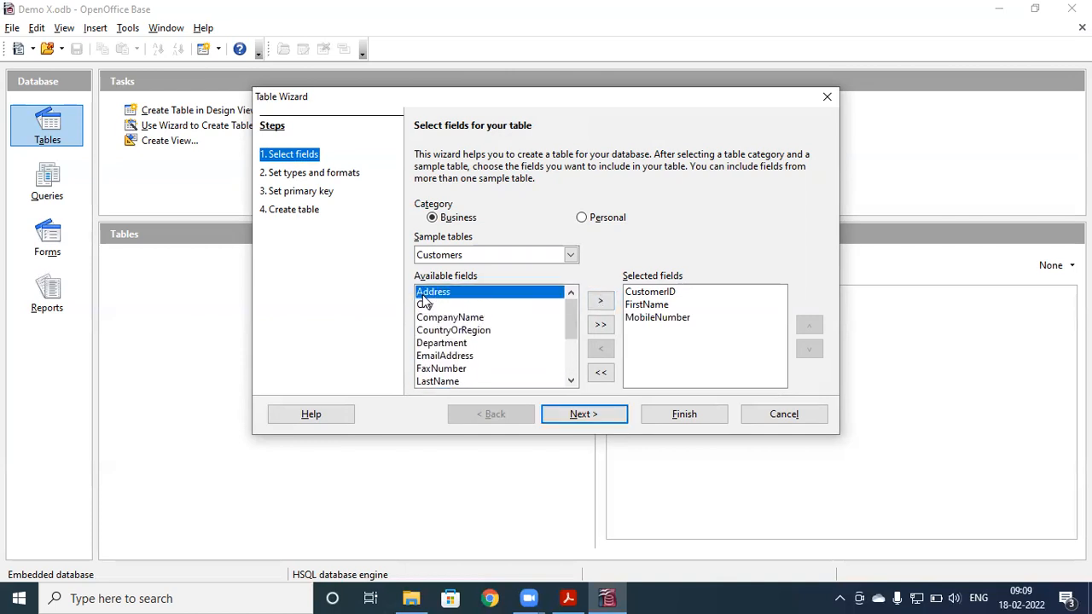
left_click(601, 303)
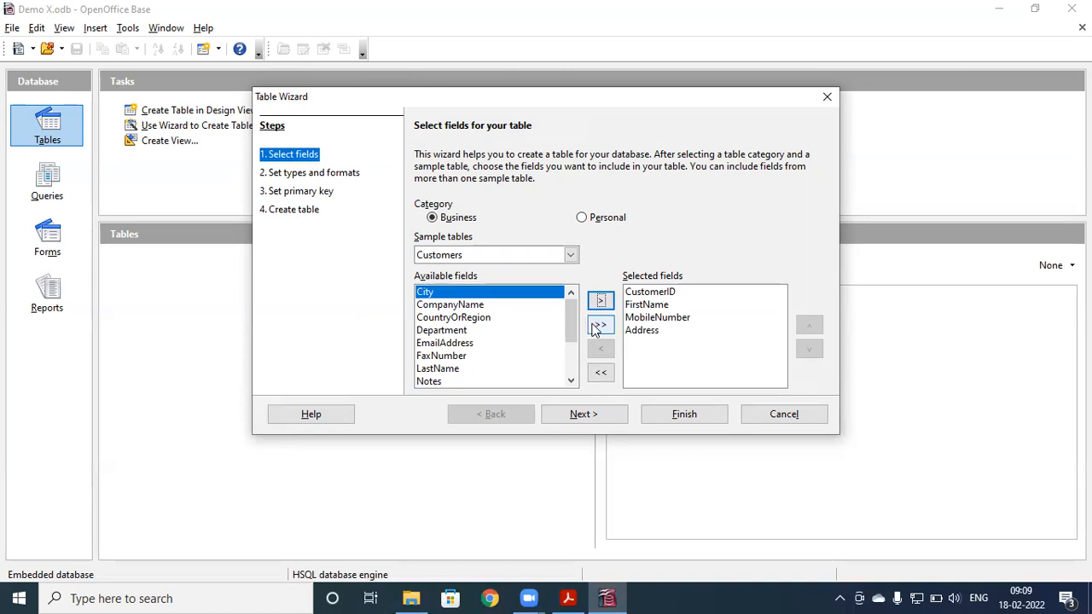
Add the Department field, finish creating the Customers table, and close its data view
left_click_drag(567, 329, 570, 372)
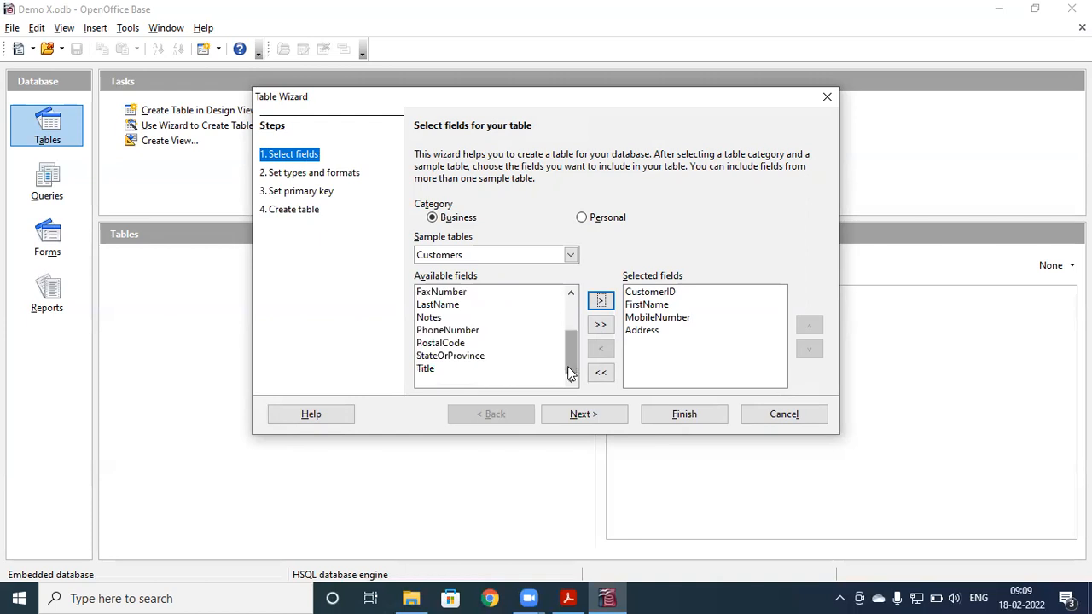
left_click_drag(570, 368, 576, 335)
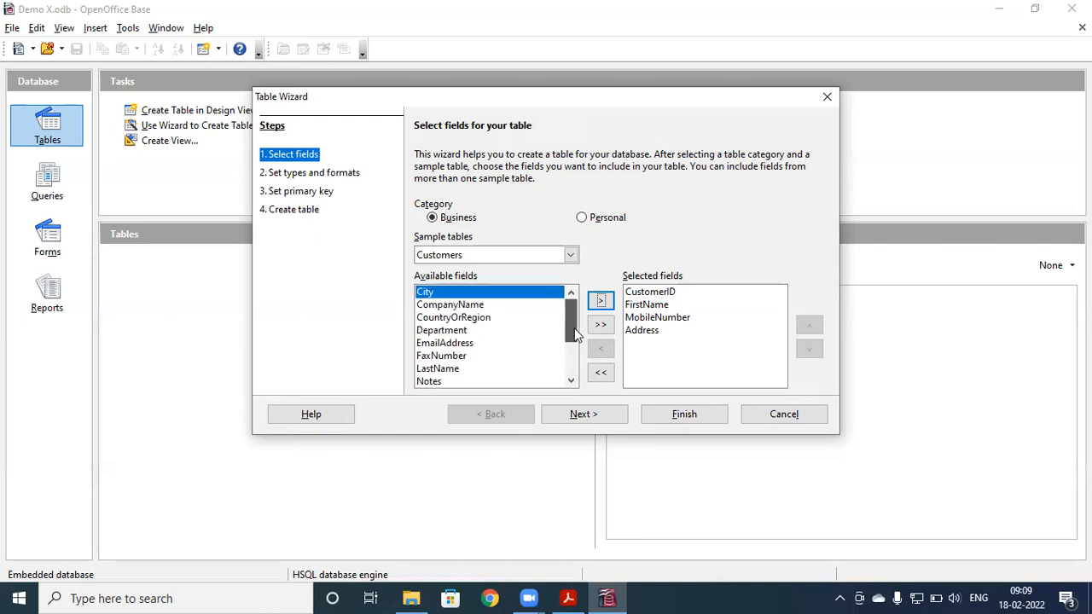
left_click(442, 331)
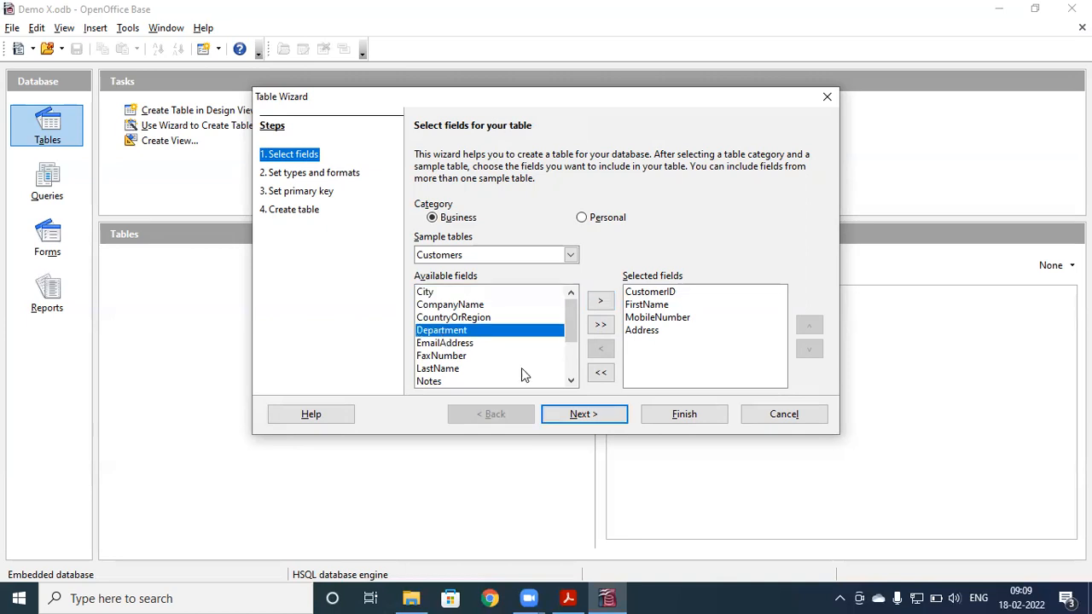
left_click(601, 301)
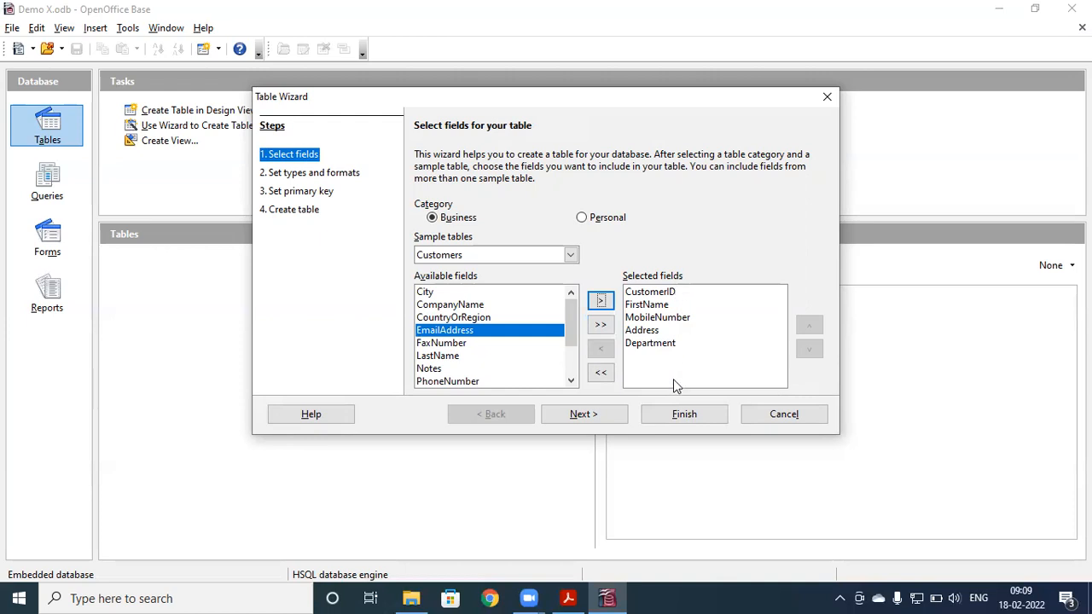
left_click(684, 414)
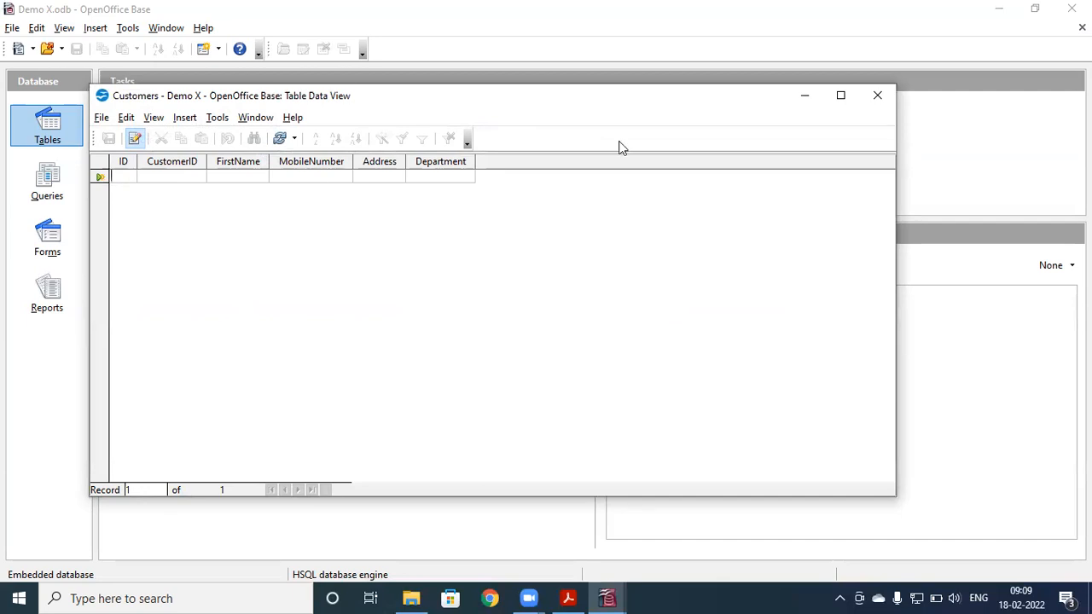
left_click(887, 101)
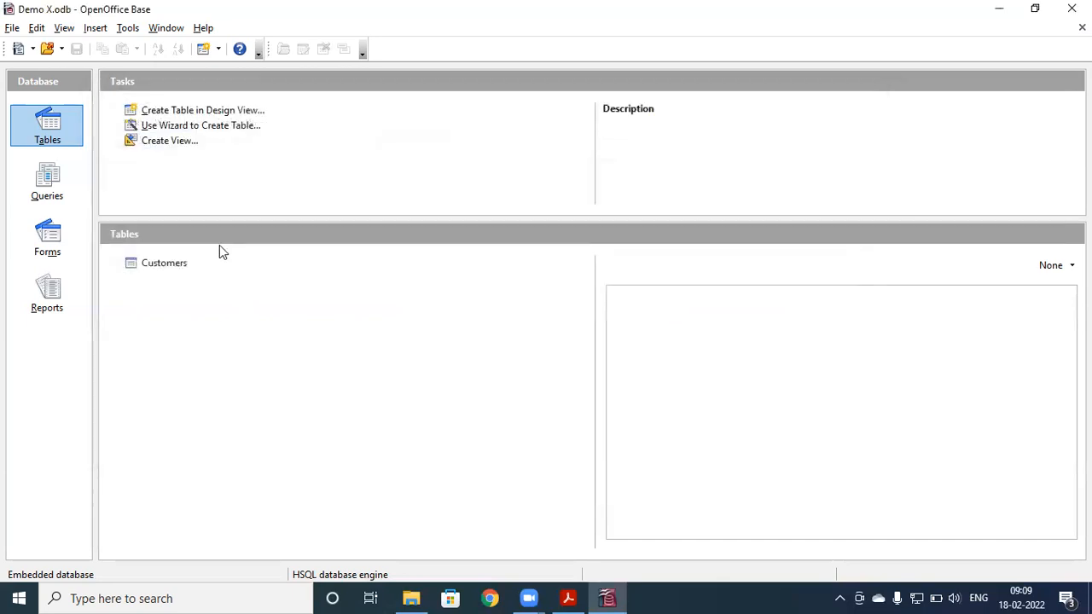
Delete the Customers table from the database, and open and close a blank table in design view
right_click(169, 268)
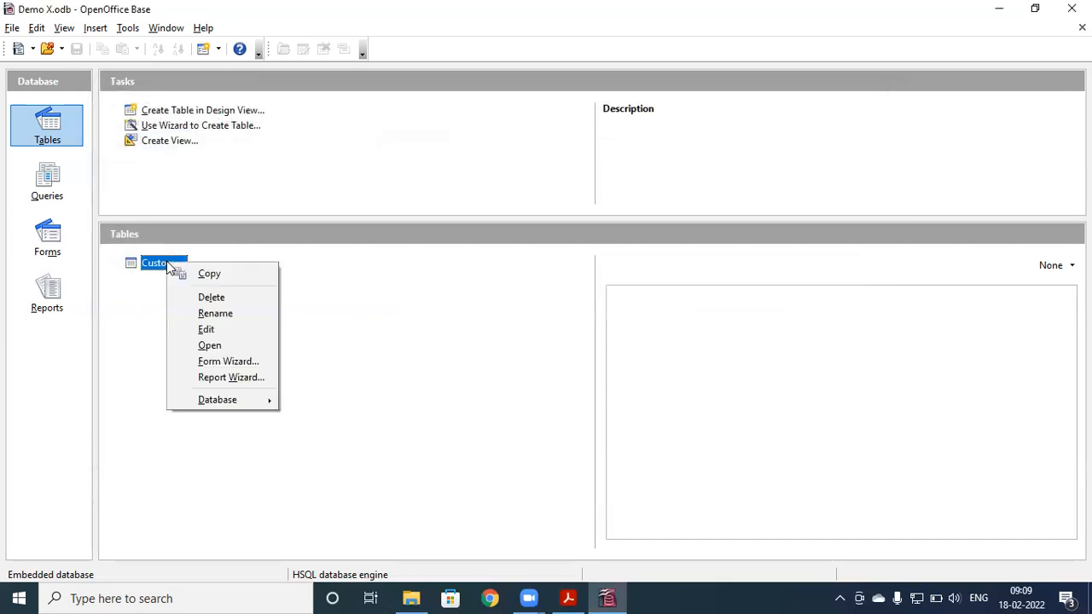
left_click(205, 298)
left_click(512, 338)
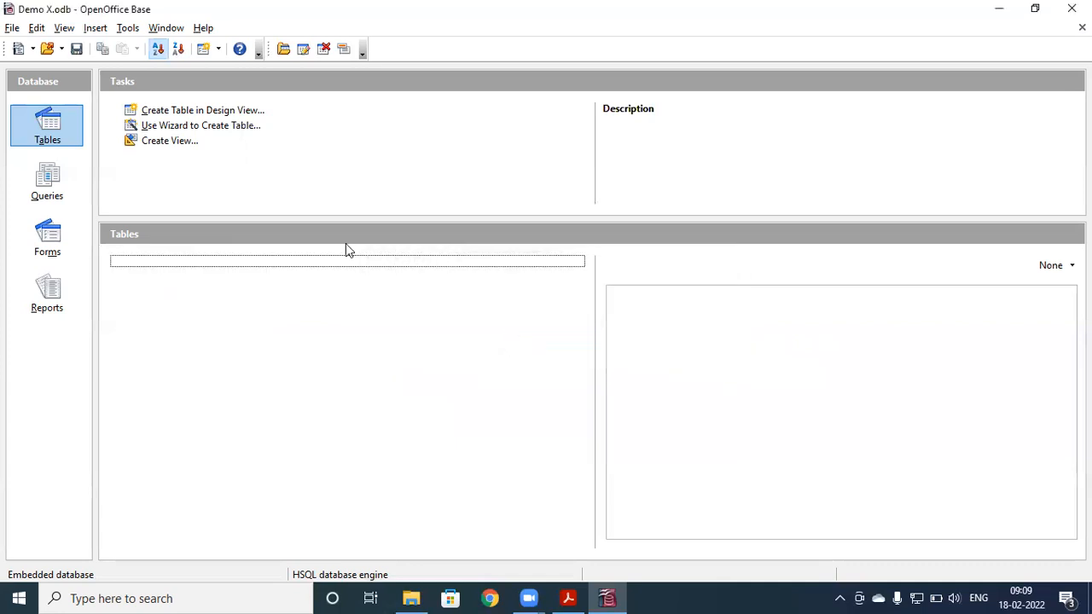
left_click(243, 113)
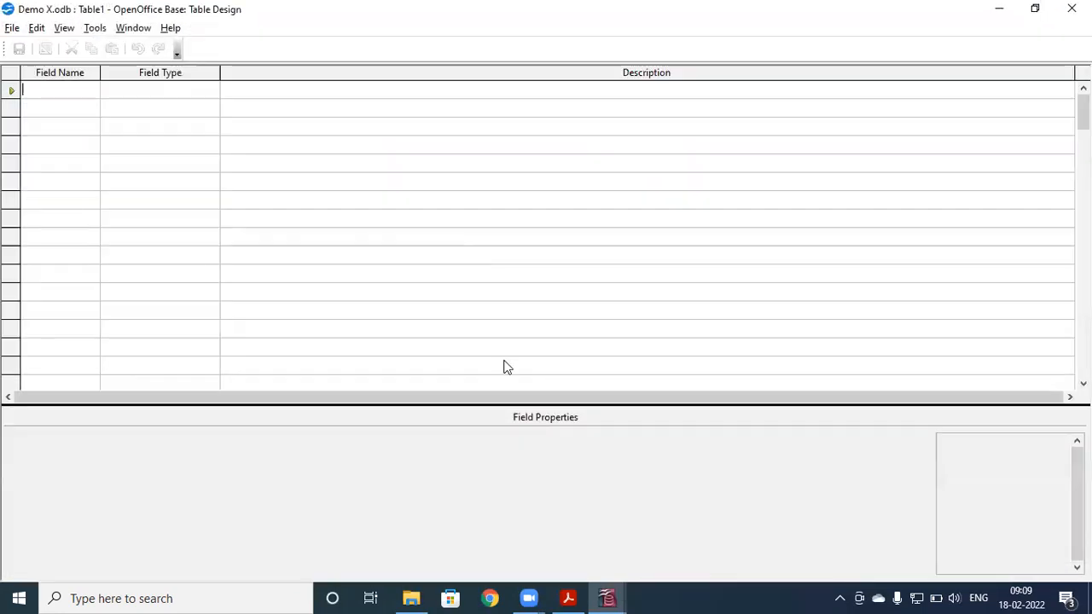
left_click(1072, 9)
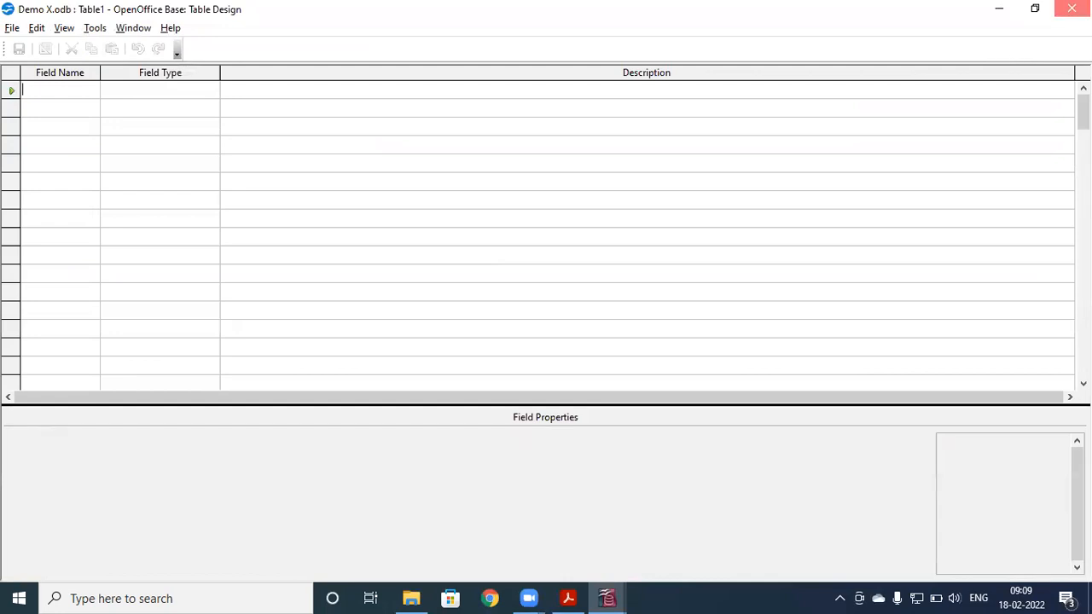
Start the table wizard again and review the sample tables offered in the Personal category
left_click(171, 126)
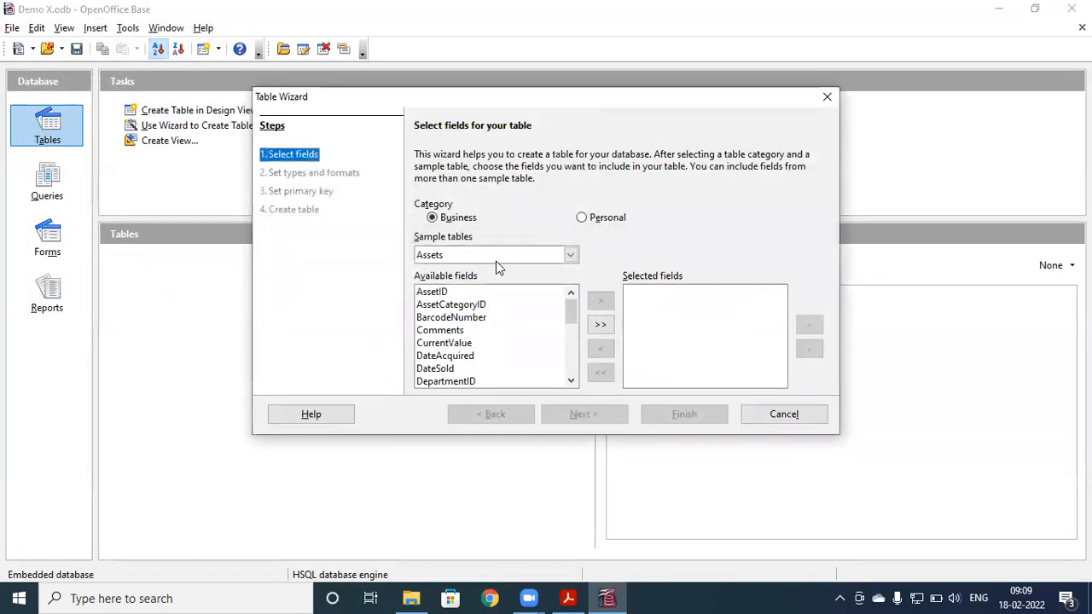
left_click(570, 255)
left_click(585, 221)
left_click(584, 220)
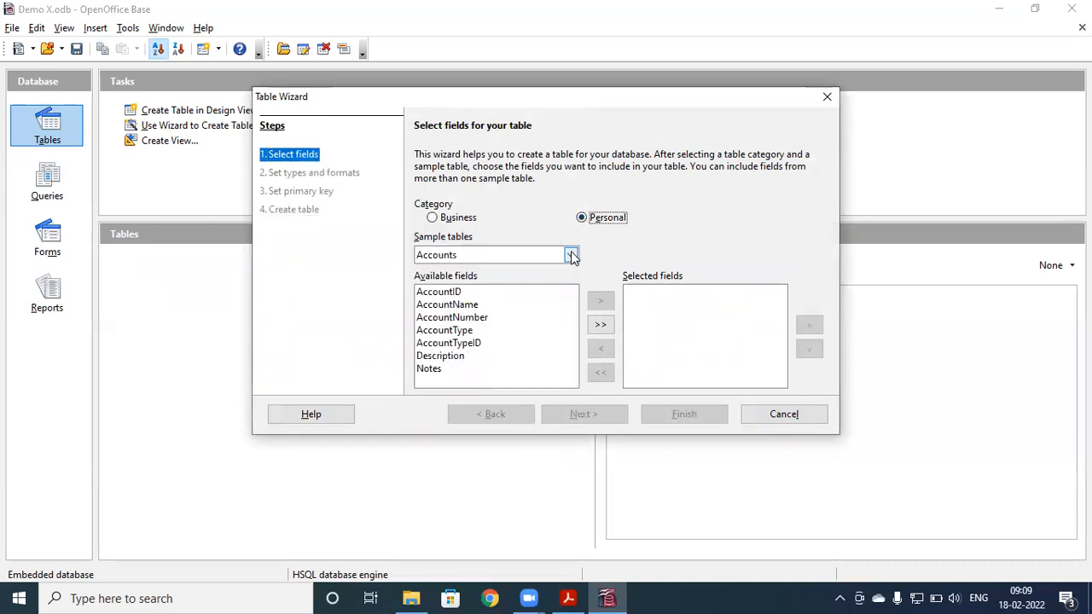
left_click(571, 256)
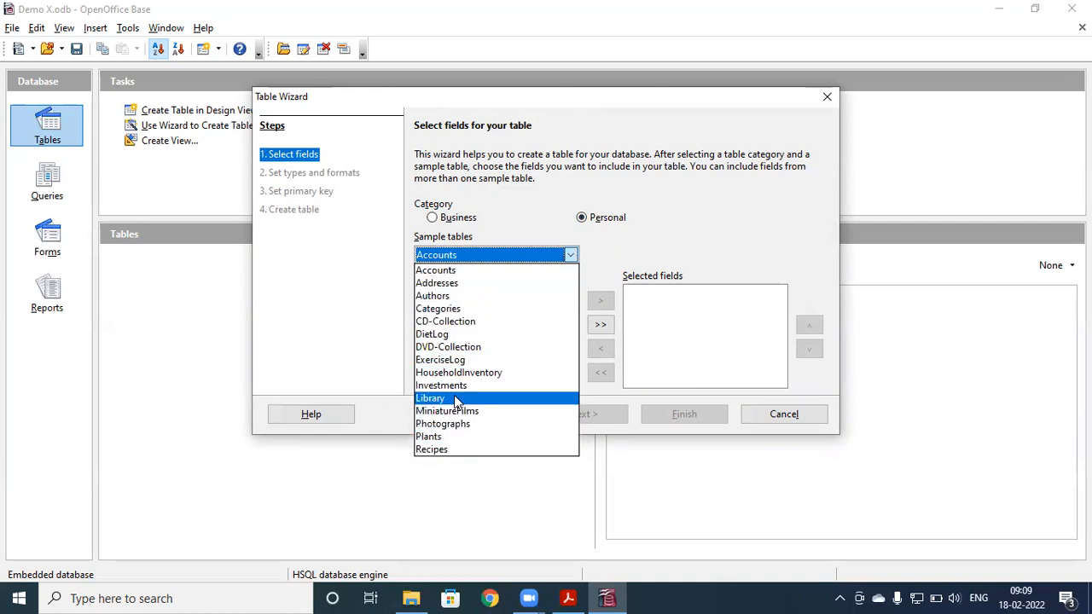
left_click(610, 248)
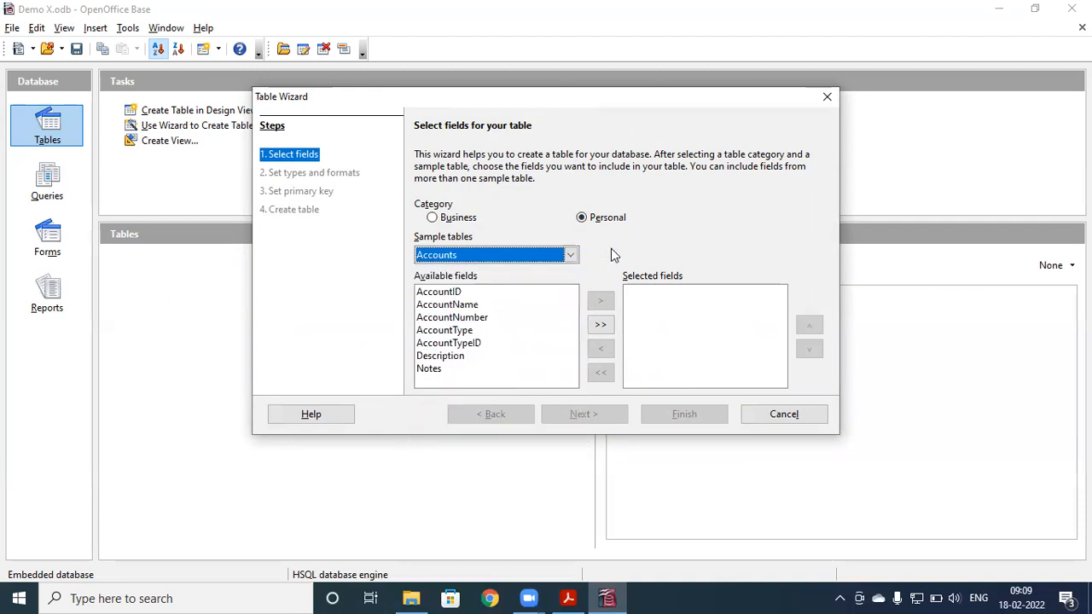
Switch the wizard to the Business category and choose the Employees sample table
left_click(448, 220)
left_click(572, 255)
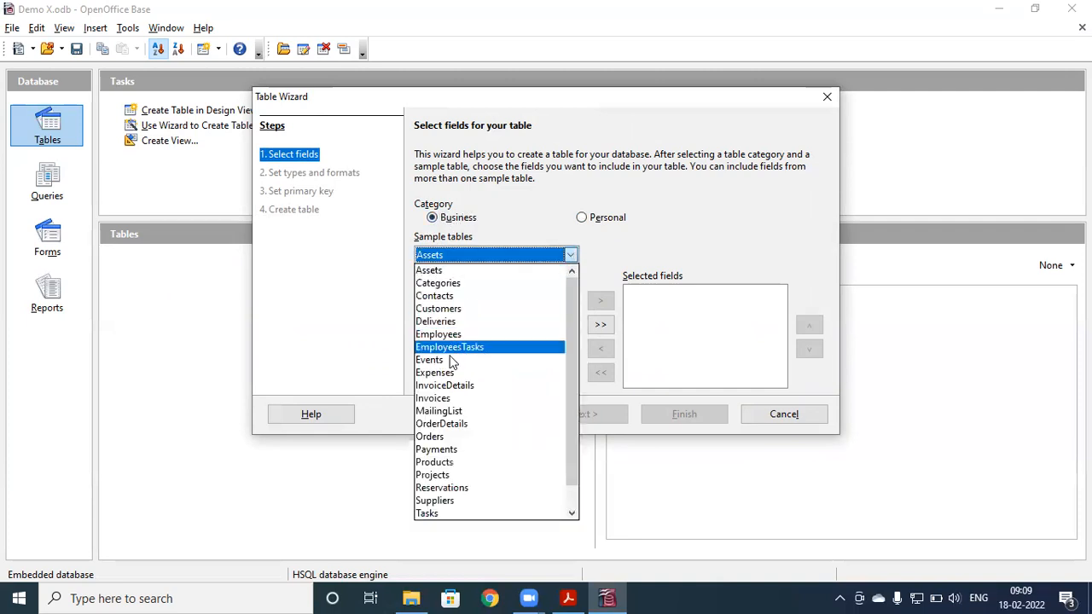
left_click(455, 336)
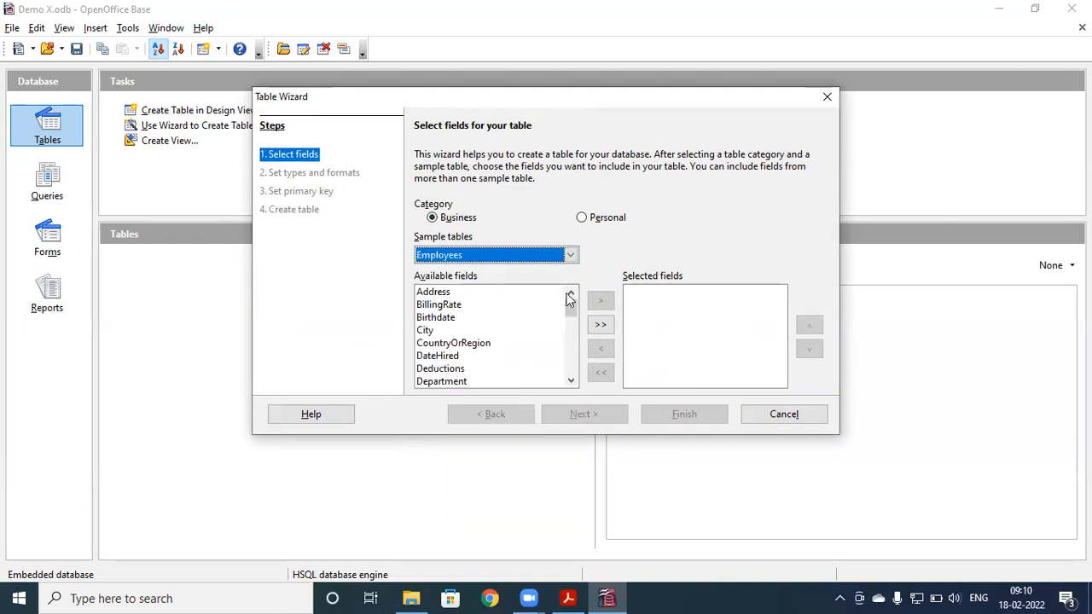
Add the EmployeeID and FirstName fields from the Employees sample table to the selected fields
left_click(571, 383)
left_click(571, 383)
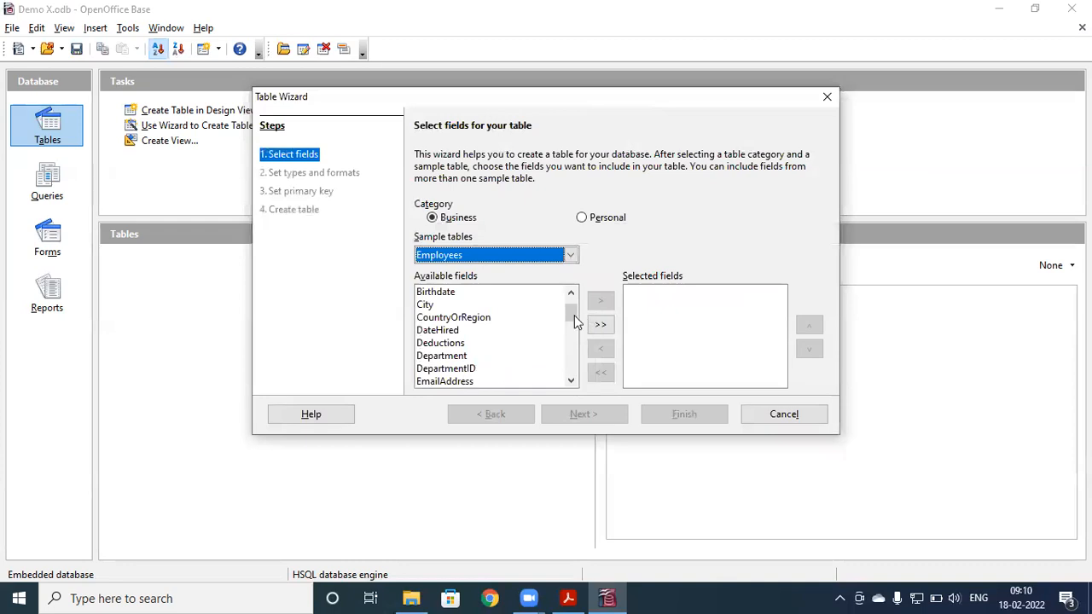
mouse_move(570, 315)
left_mouse_down()
mouse_move(570, 305)
mouse_move(571, 339)
mouse_move(576, 331)
left_mouse_up()
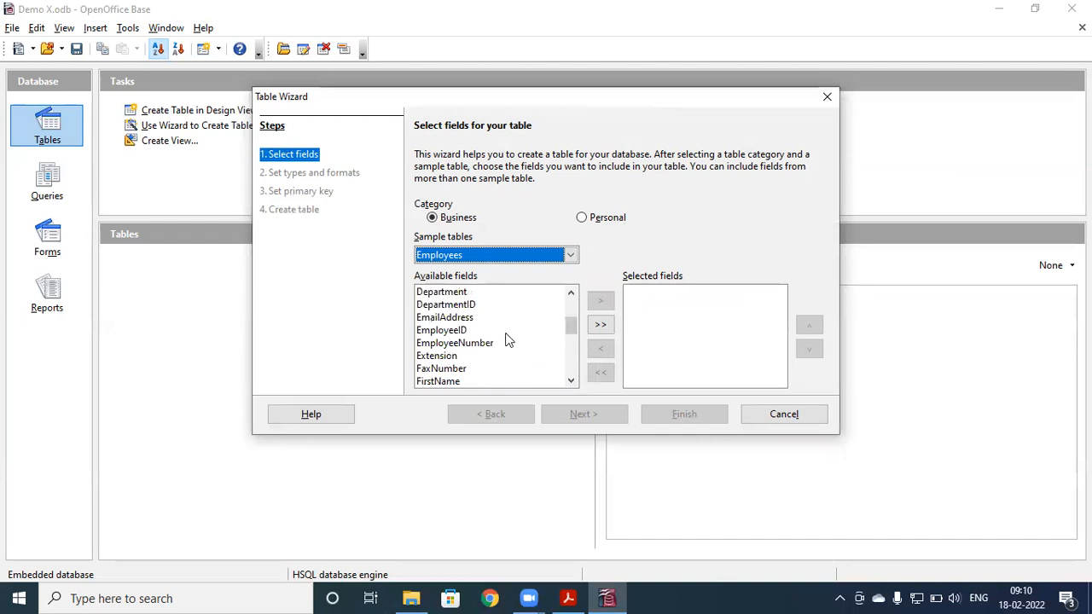
left_click(447, 330)
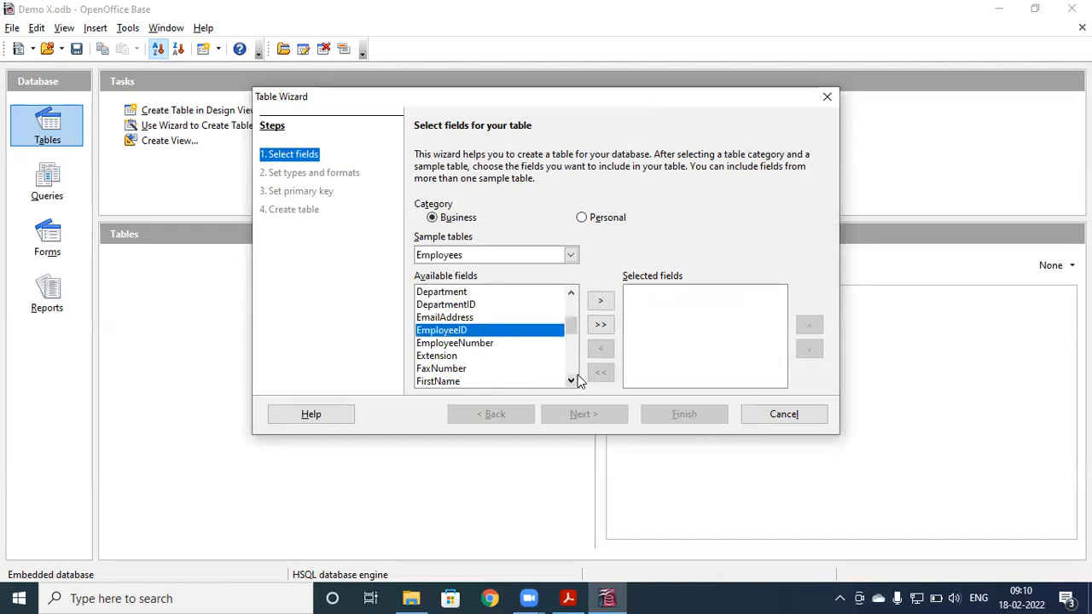
left_click(601, 305)
left_click(438, 331)
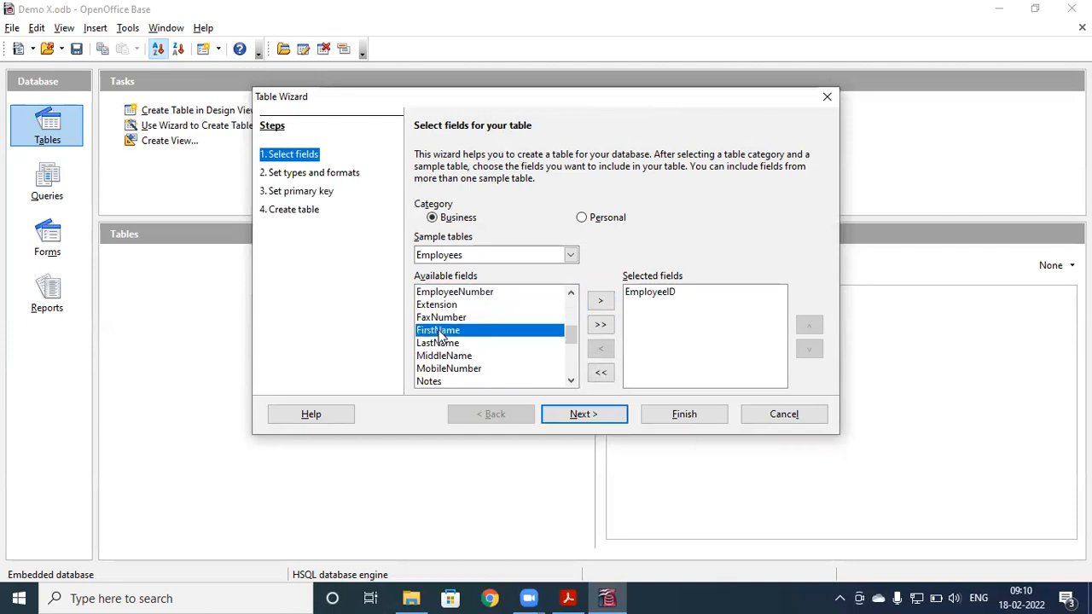
left_click(601, 303)
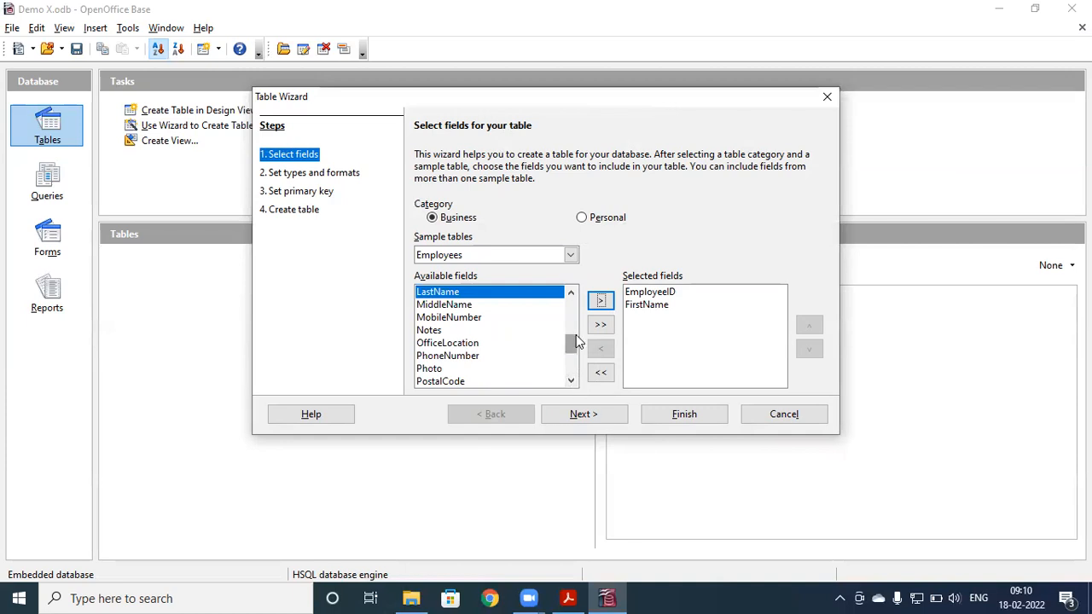
Add the MobileNumber and Address fields to the new table's selected fields
left_click(481, 318)
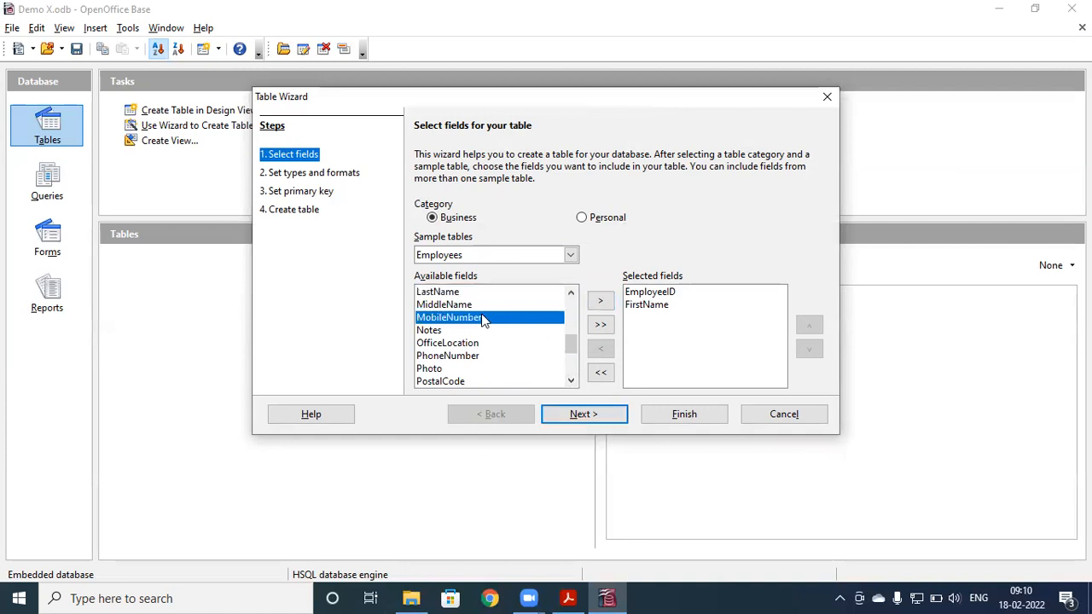
left_click(601, 301)
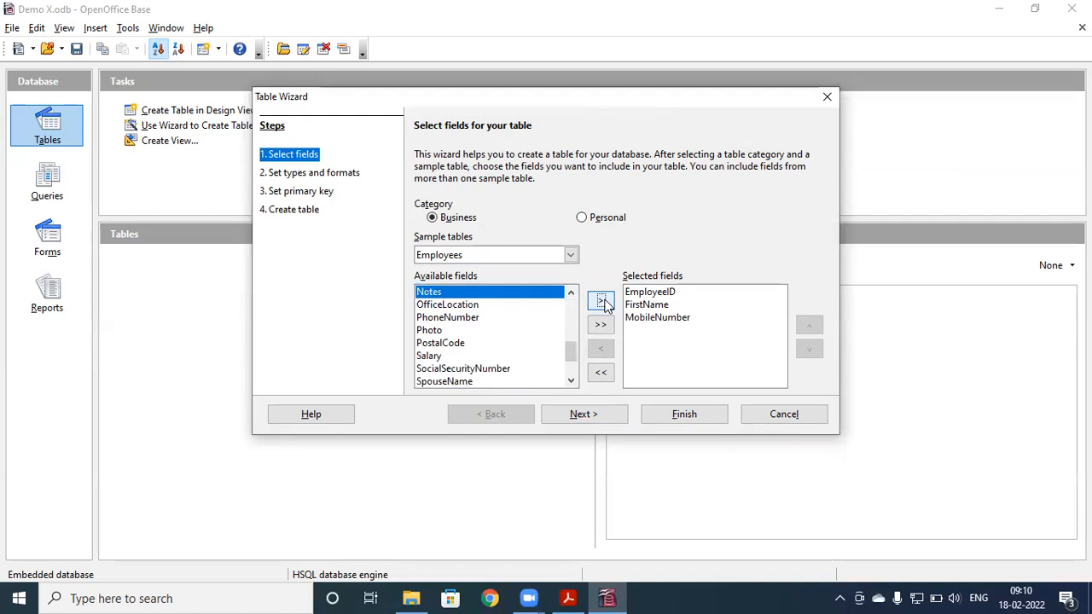
left_click(571, 381)
left_click(571, 381)
left_click(572, 381)
left_click(571, 381)
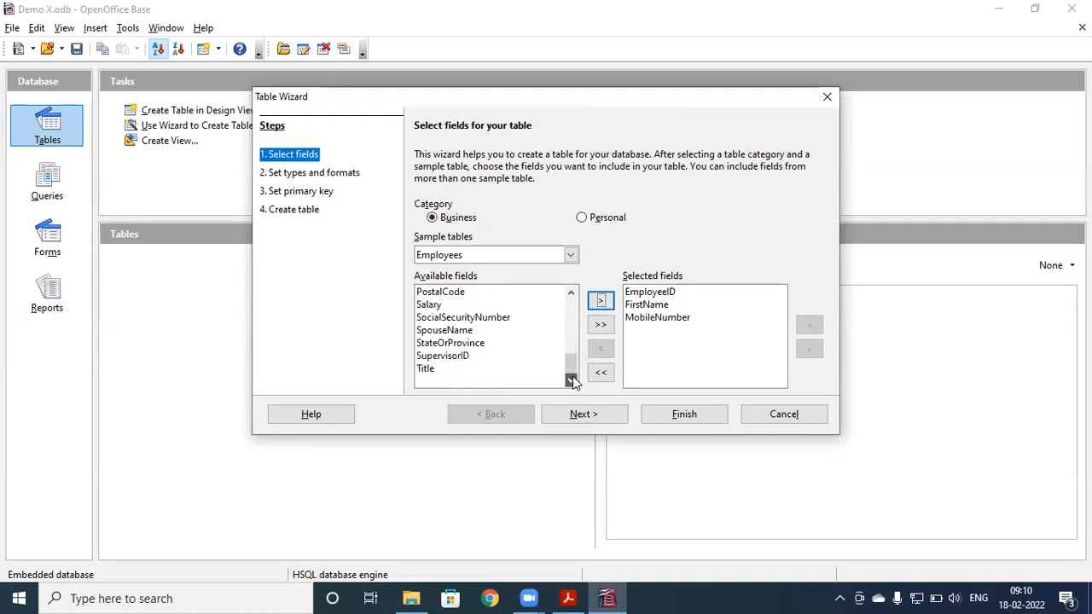
left_click_drag(571, 368, 569, 308)
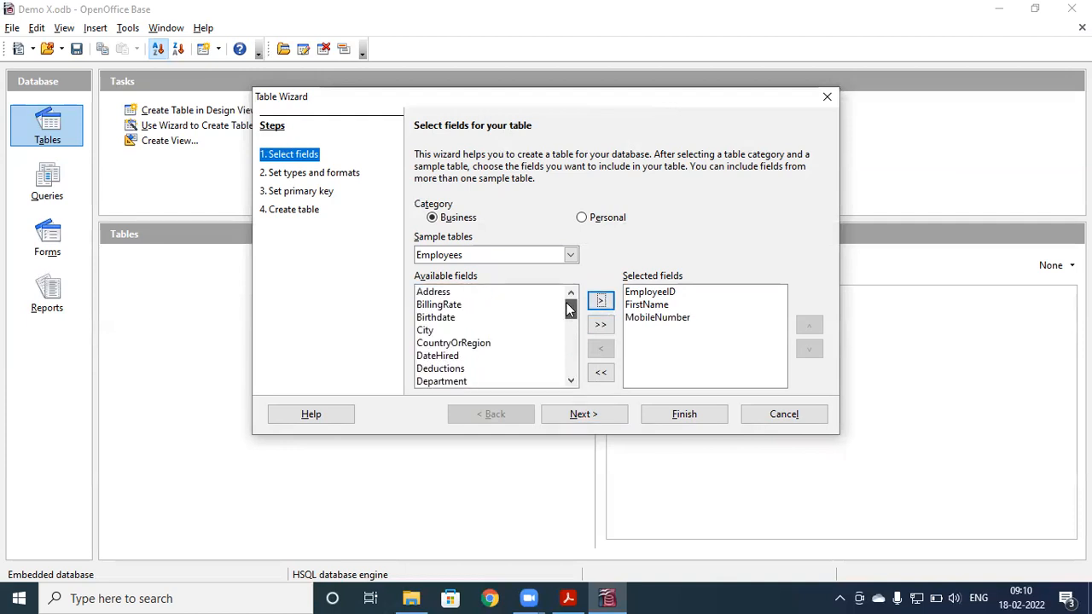
left_click(435, 293)
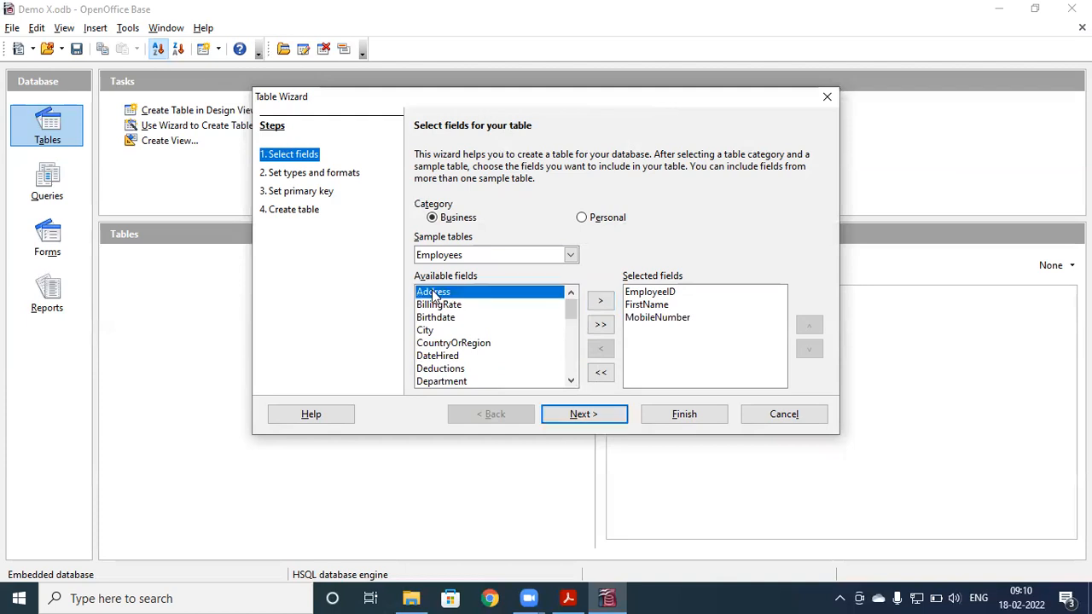
left_click(600, 304)
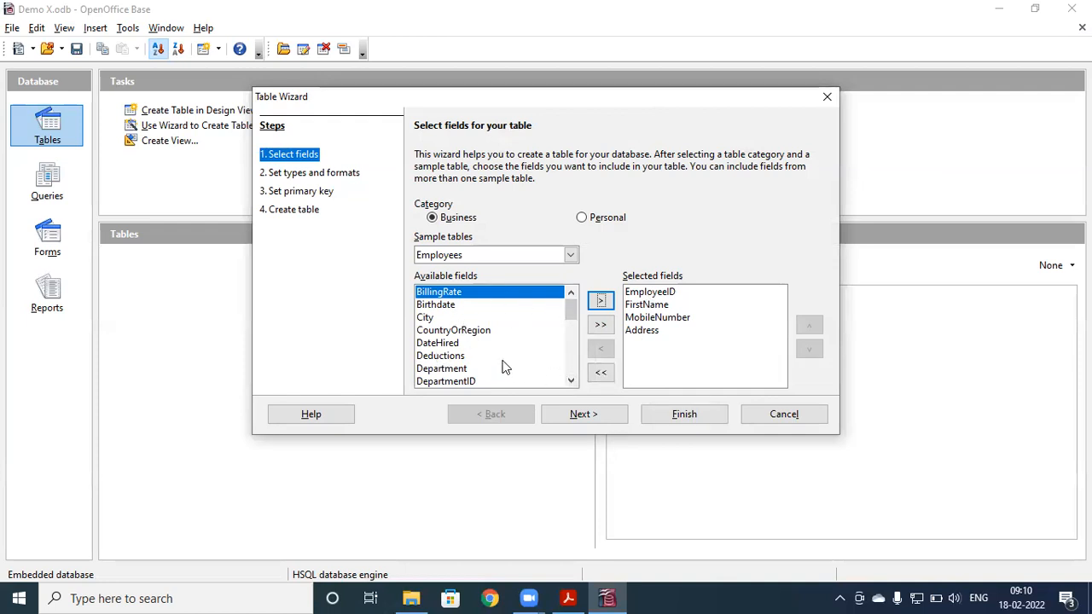
Add the Department and LastName fields, and proceed to setting the field types and formats
left_click(452, 370)
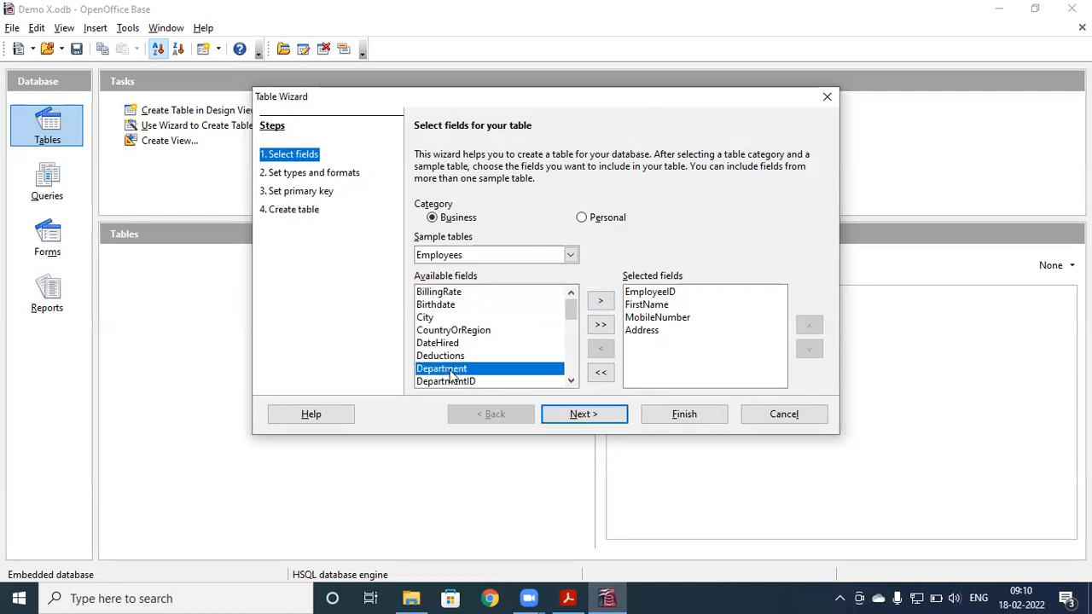
left_click(600, 304)
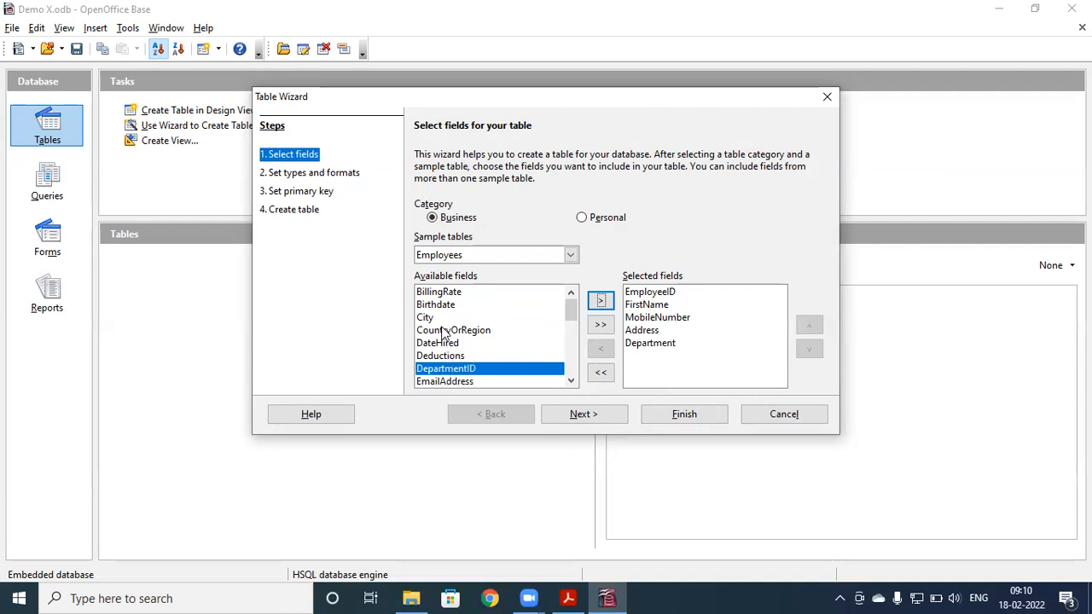
left_click(570, 381)
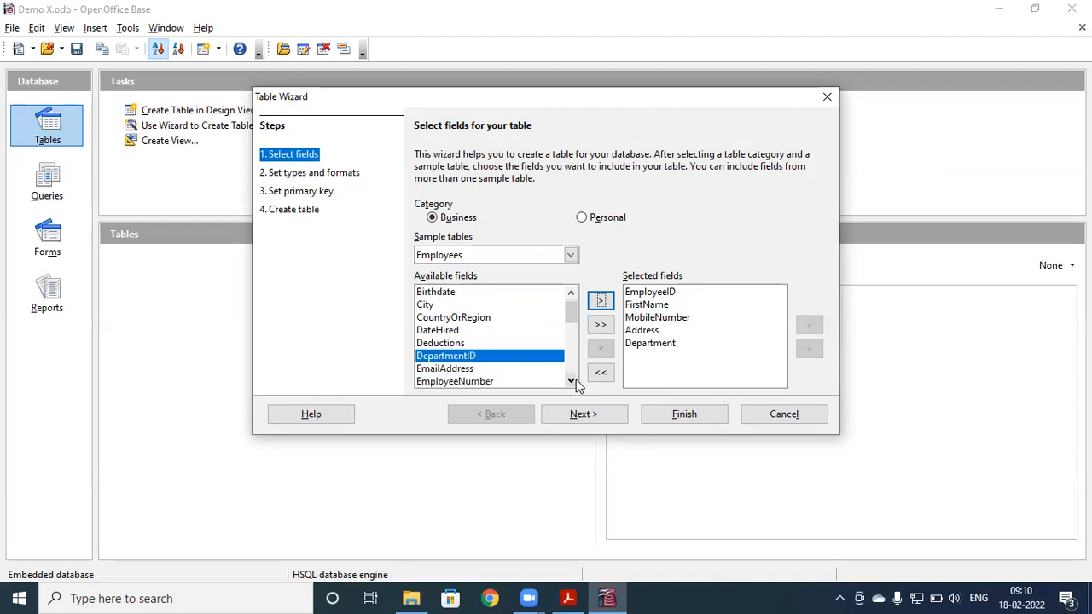
left_click(571, 381)
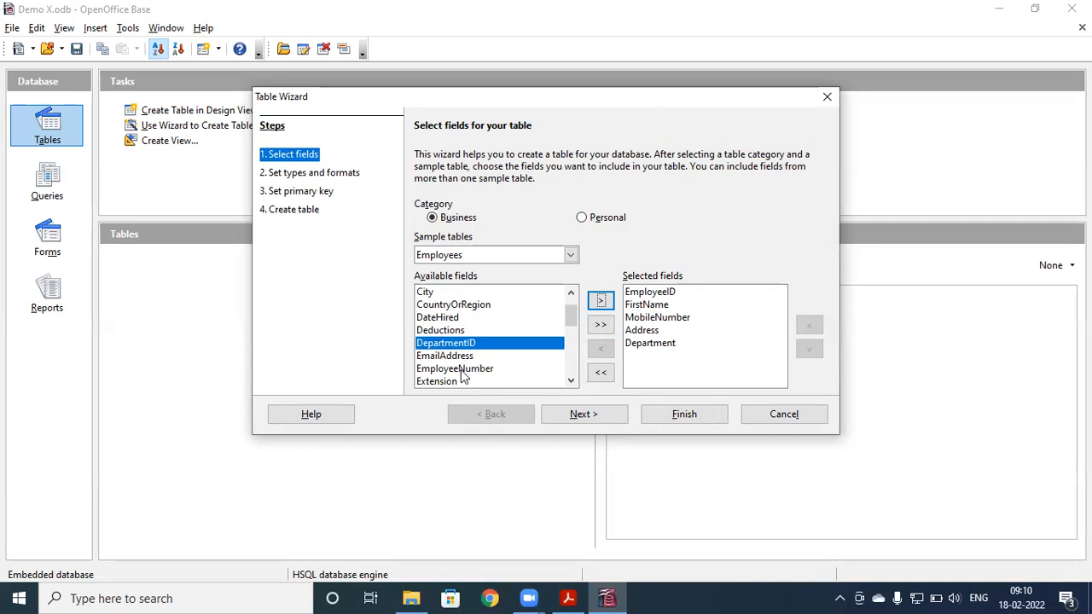
left_click(571, 381)
left_click(571, 382)
left_click(571, 382)
left_click(571, 381)
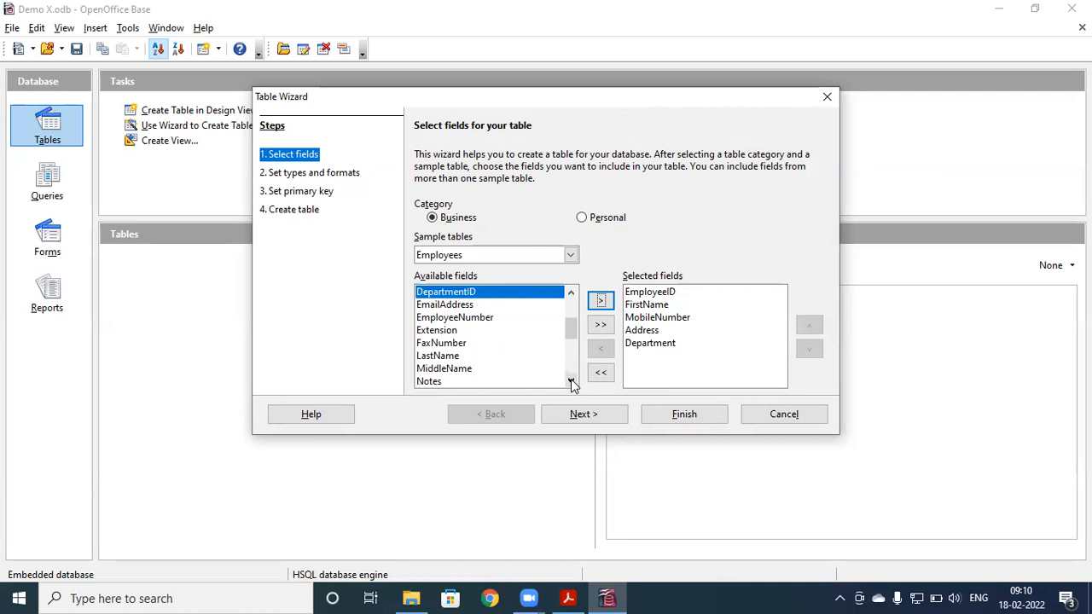
left_click(448, 357)
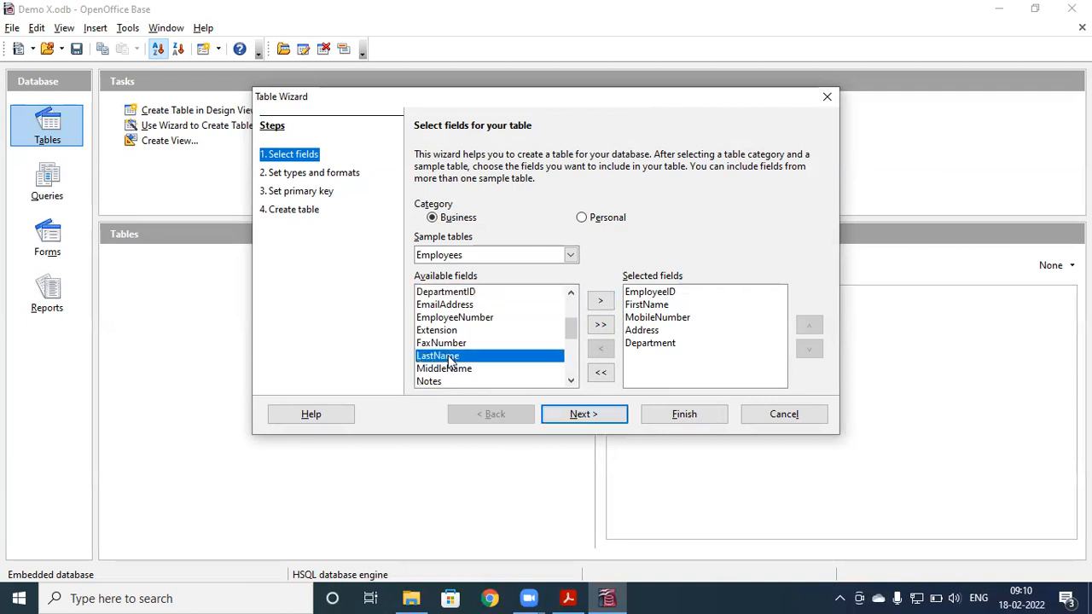
left_click(600, 304)
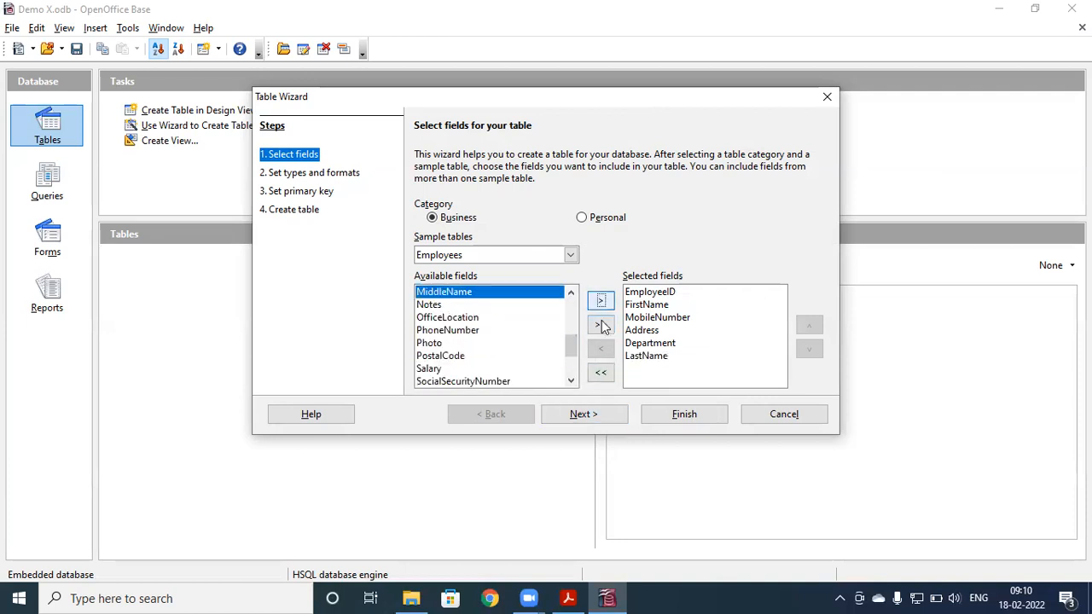
left_click(598, 415)
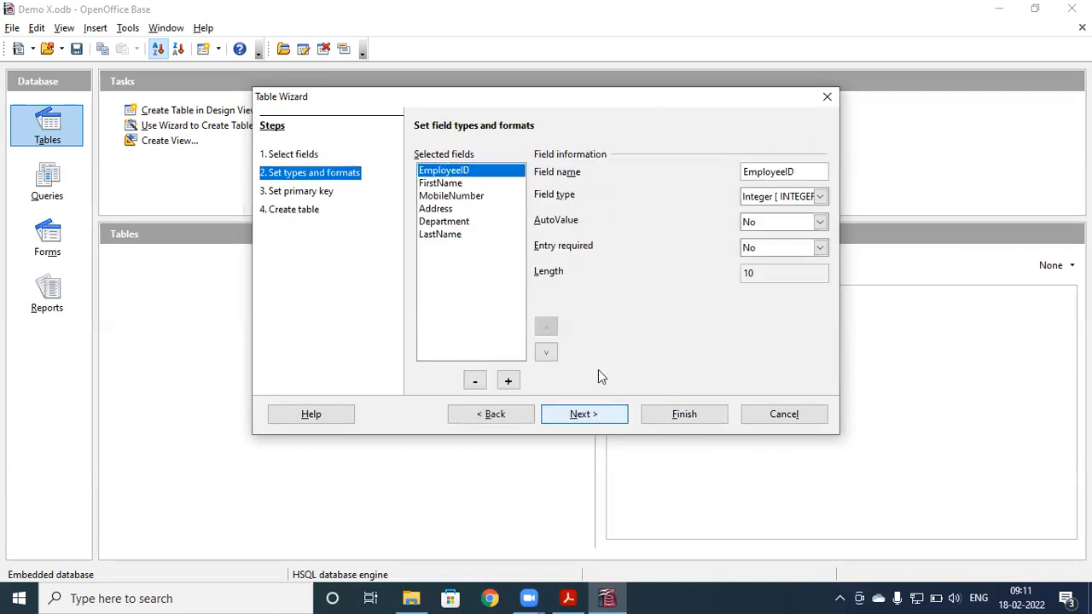
Rename the EmployeeID field as Adm No and review its available field types, keeping Integer
left_click(786, 171)
key("BackSpace")
key("BackSpace")
key("BackSpace")
key("BackSpace")
key("BackSpace")
key("BackSpace")
key("BackSpace")
key("BackSpace")
type("Stude")
key("BackSpace")
key("BackSpace")
key("BackSpace")
key("BackSpace")
key("BackSpace")
type("Adm No")
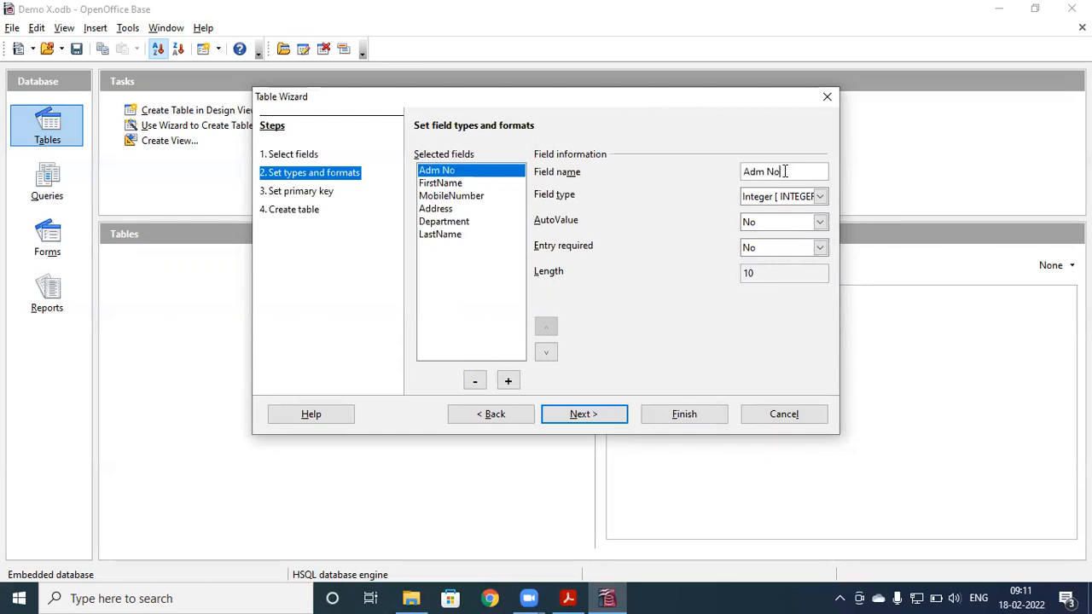
left_click(819, 197)
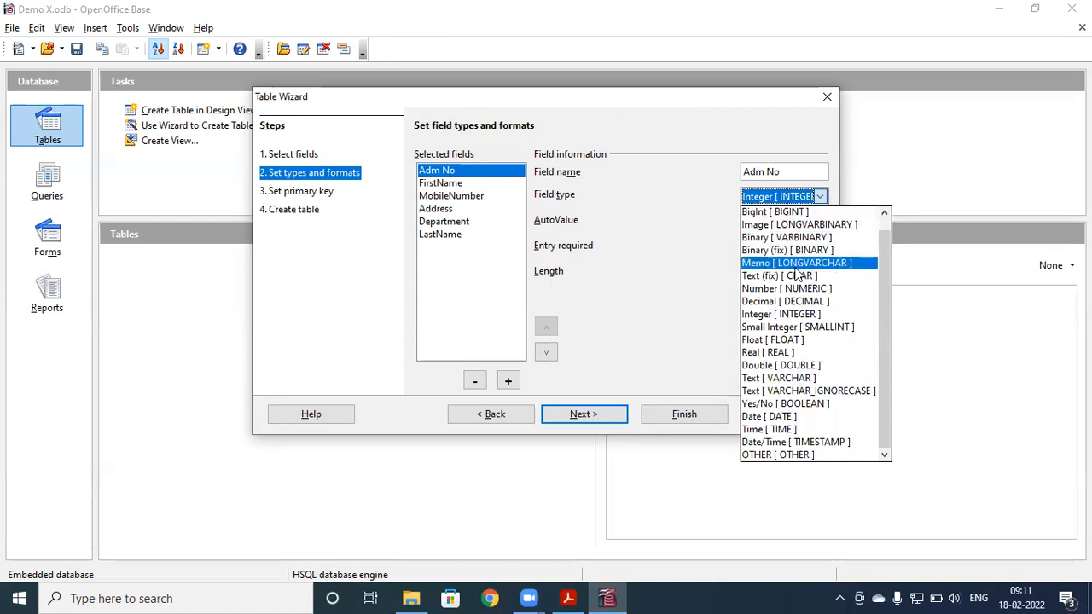
left_click(684, 267)
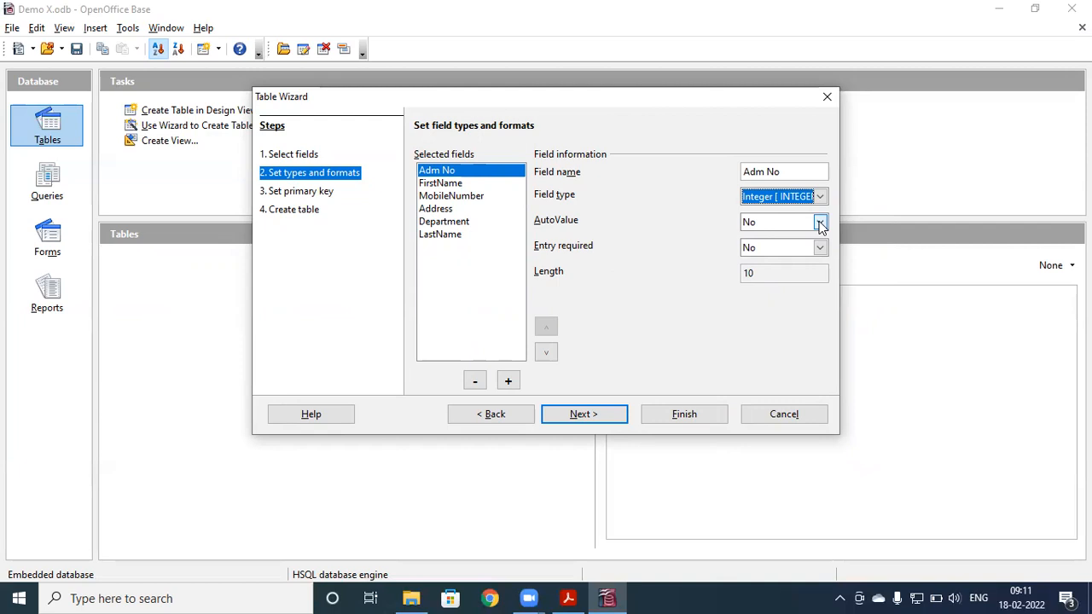
left_click(756, 275)
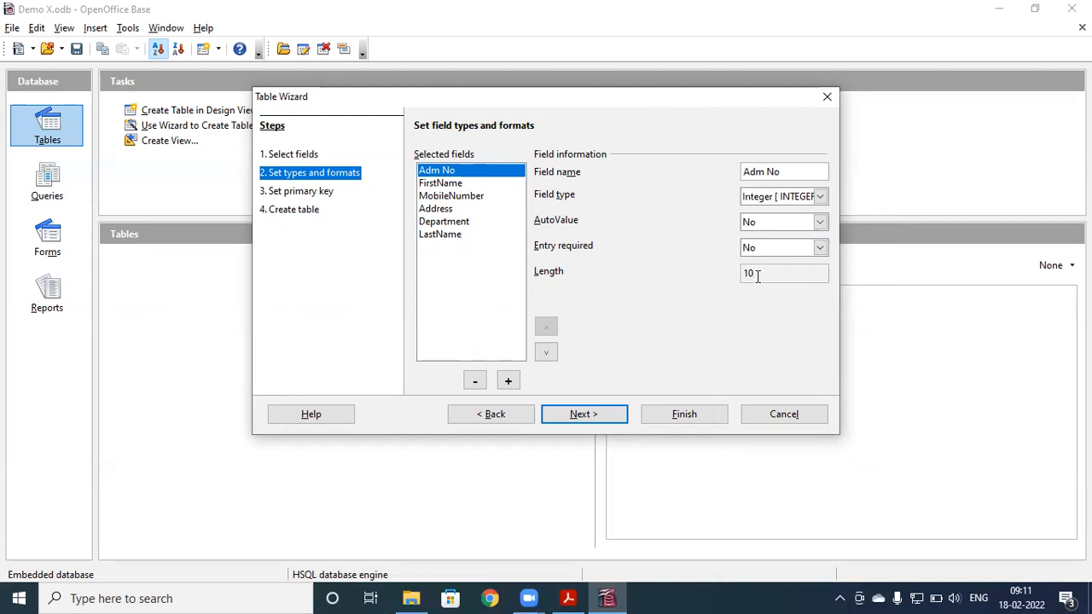
Rename the FirstName field as Student Name
left_click(442, 186)
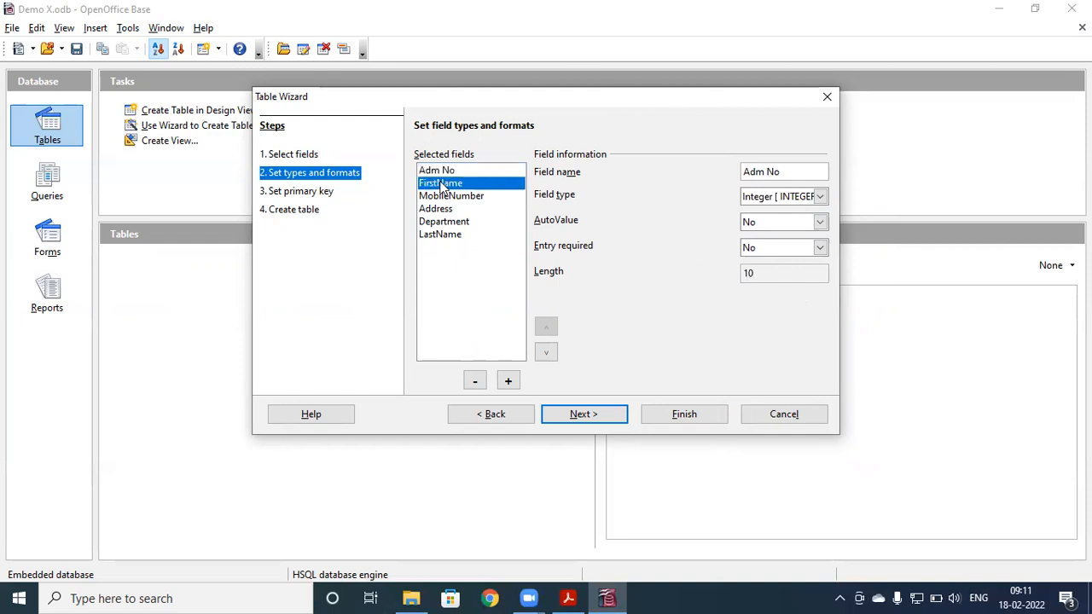
left_click(762, 169)
key("BackSpace")
key("BackSpace")
key("BackSpace")
key("BackSpace")
key("BackSpace")
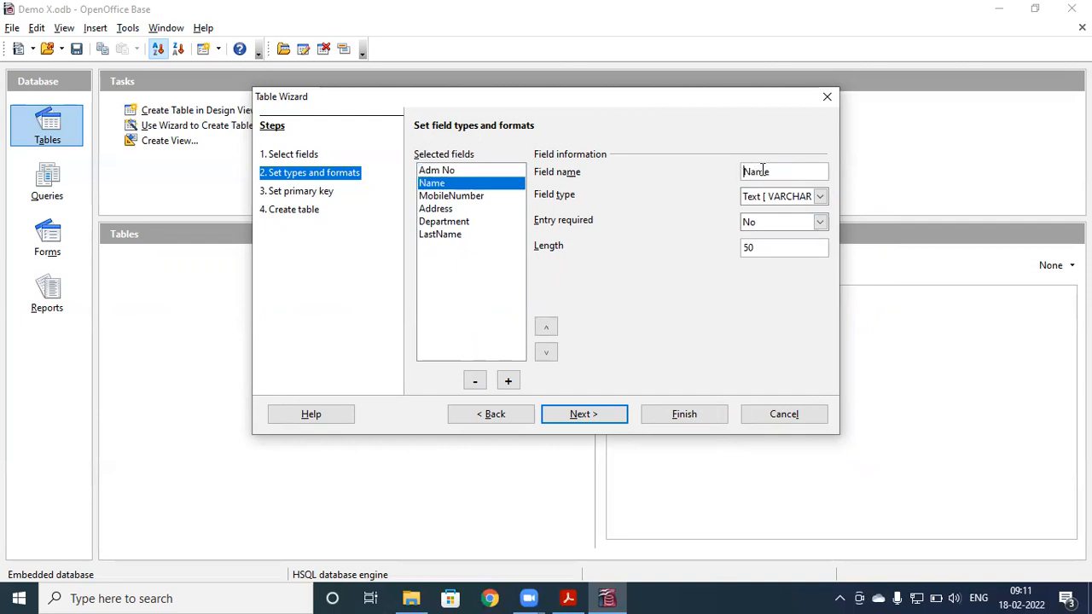
type("Student")
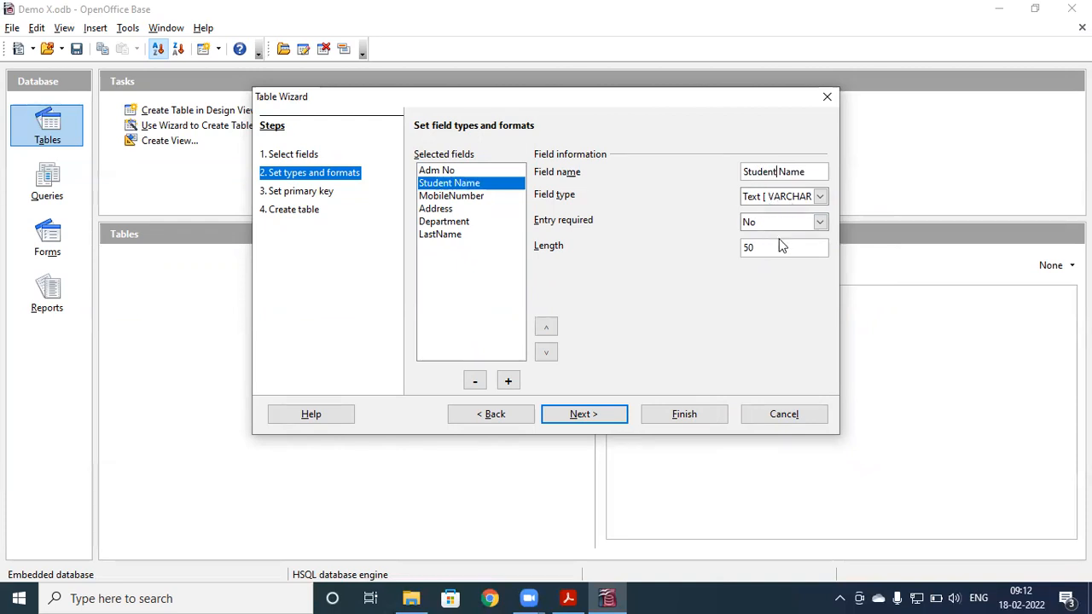
Check the MobileNumber and Address field settings, and rename the Department field as Class
left_click(440, 199)
left_click_drag(435, 234, 448, 198)
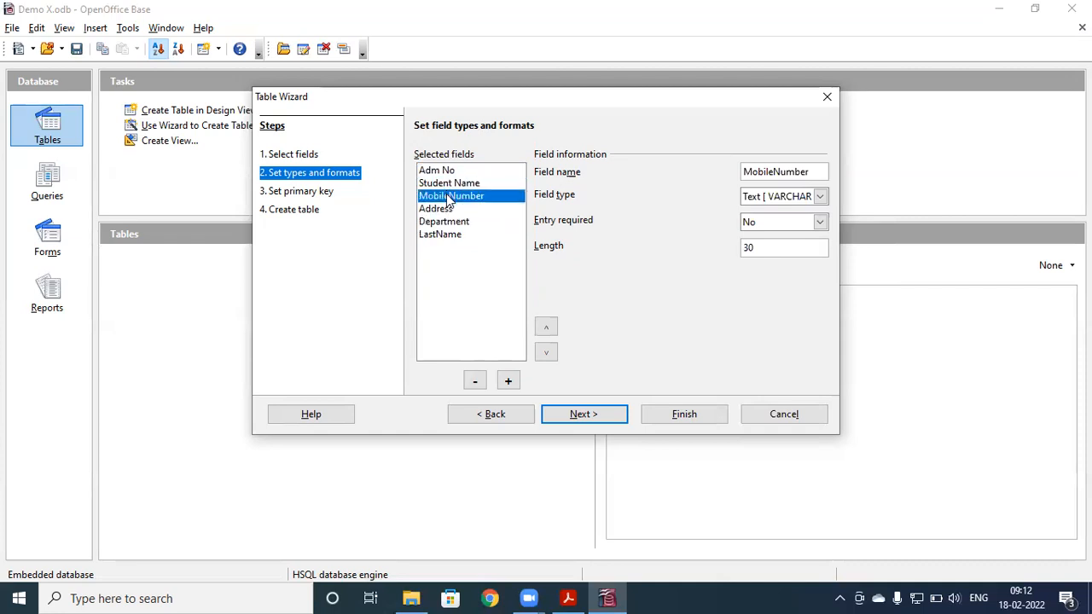
left_click(448, 211)
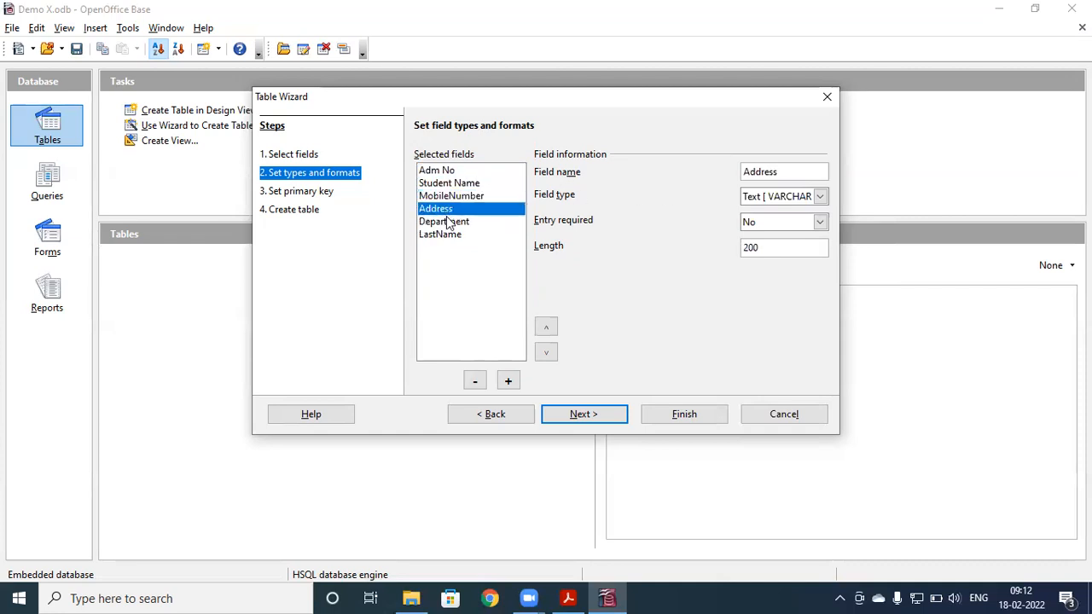
left_click(448, 221)
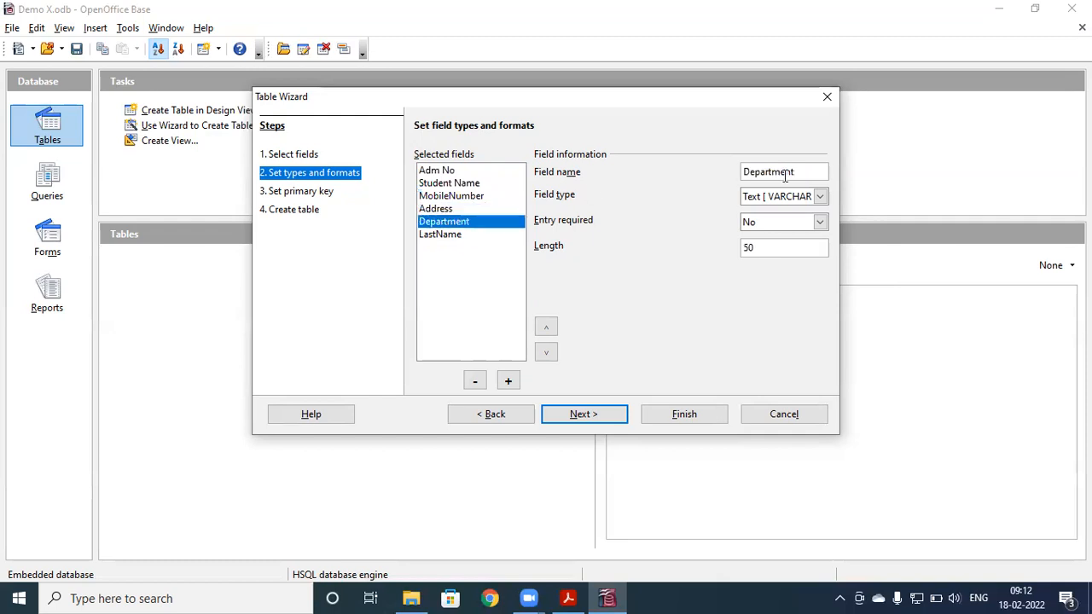
key("BackSpace")
key("BackSpace")
key("BackSpace")
key("BackSpace")
key("BackSpace")
key("BackSpace")
key("BackSpace")
key("BackSpace")
key("BackSpace")
key("BackSpace")
type("Class")
Rename the LastName field as Section and proceed to the primary key settings
left_click(459, 239)
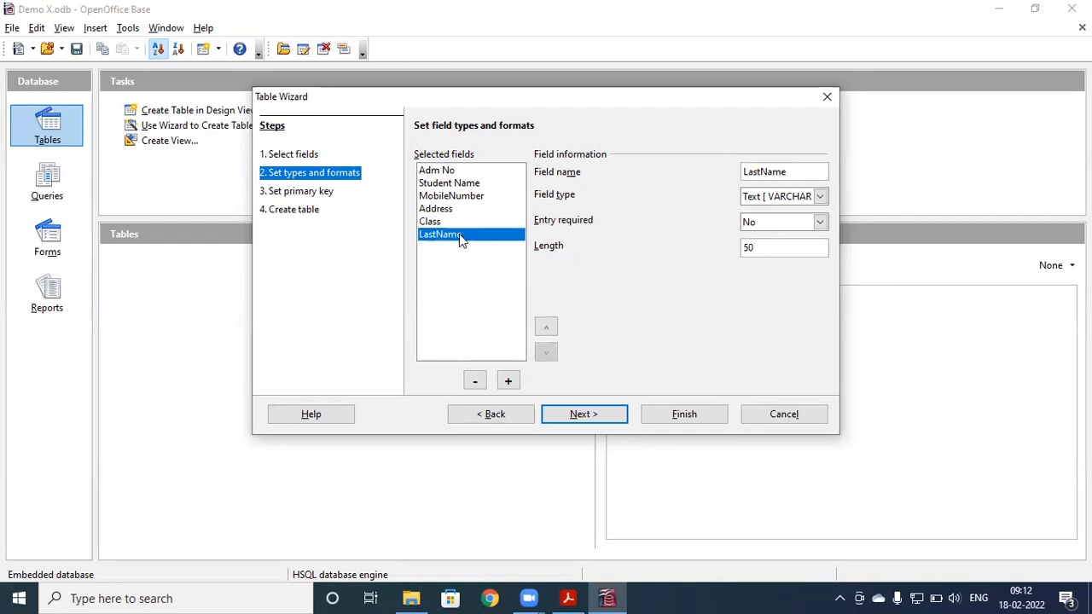
key("BackSpace")
key("BackSpace")
key("BackSpace")
key("BackSpace")
key("BackSpace")
key("BackSpace")
key("BackSpace")
type("Sectio")
left_click(607, 417)
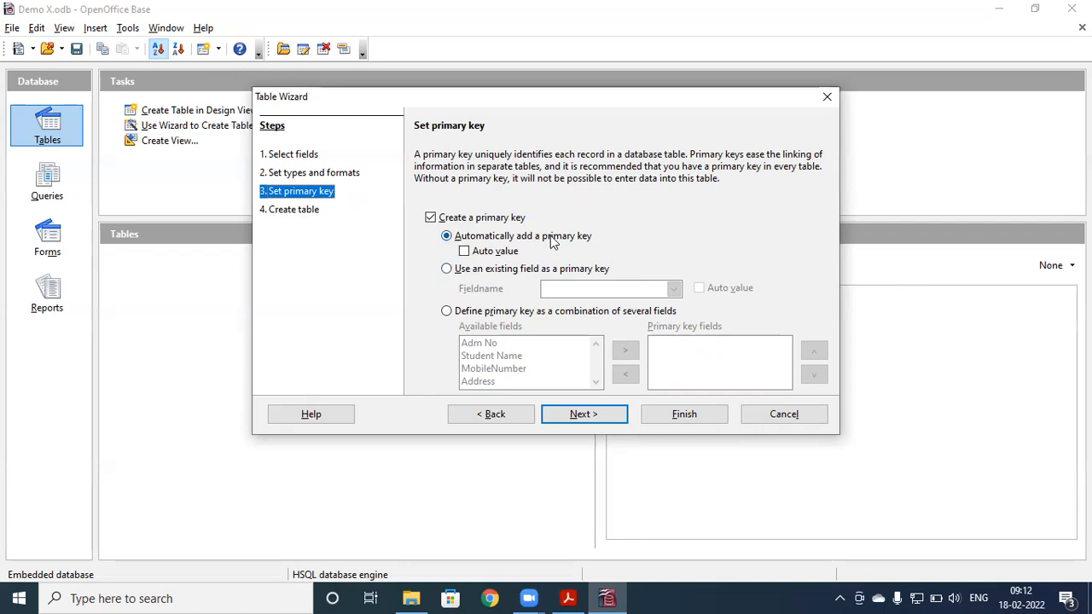
Use the existing Adm No field as the primary key and proceed to naming the table
left_click(449, 270)
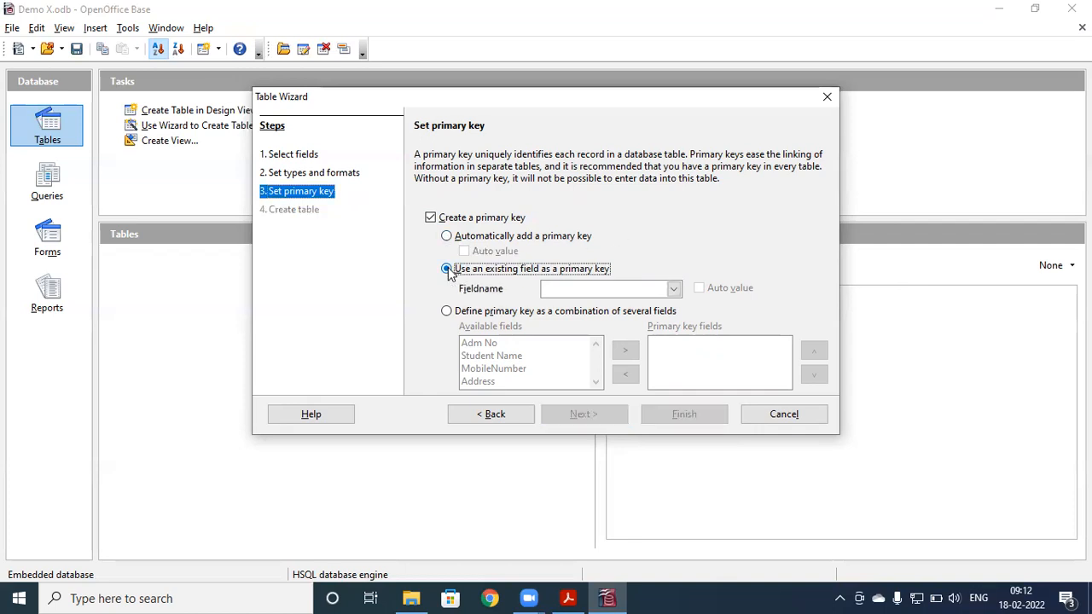
left_click(673, 291)
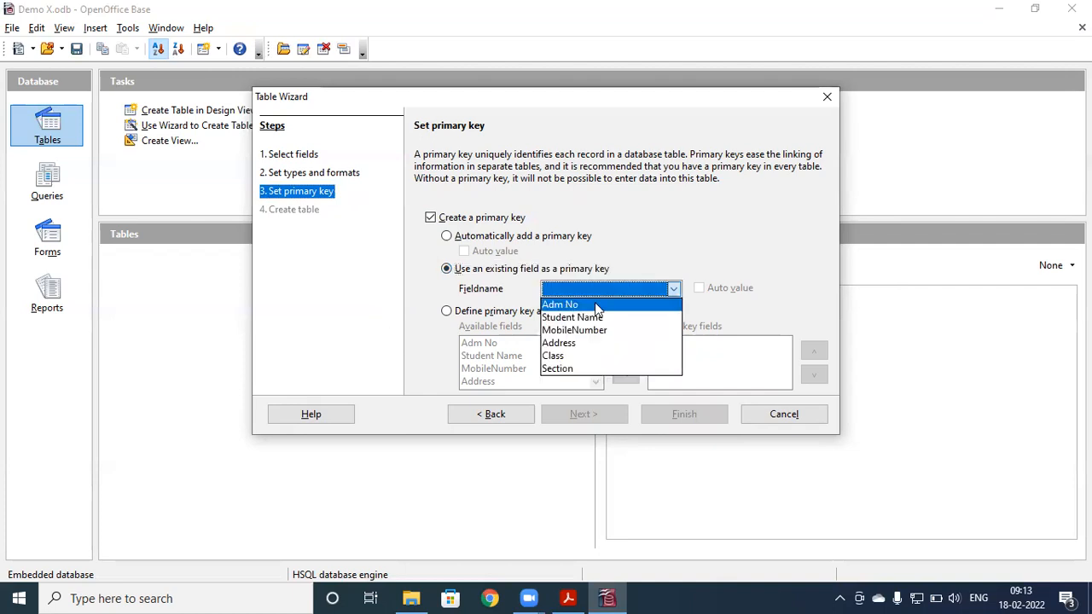
left_click(559, 304)
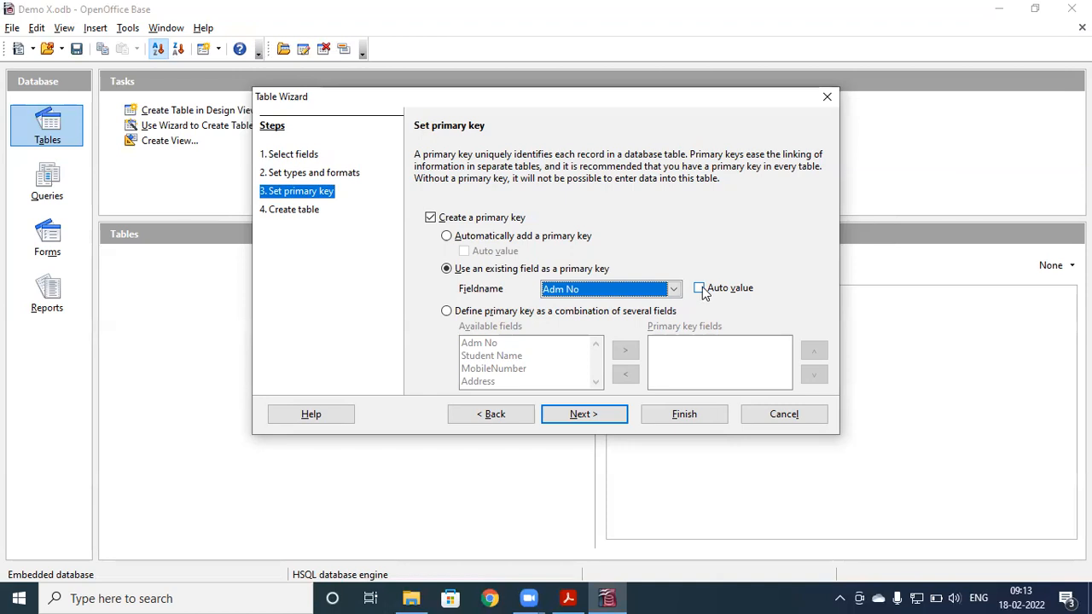
left_click(587, 416)
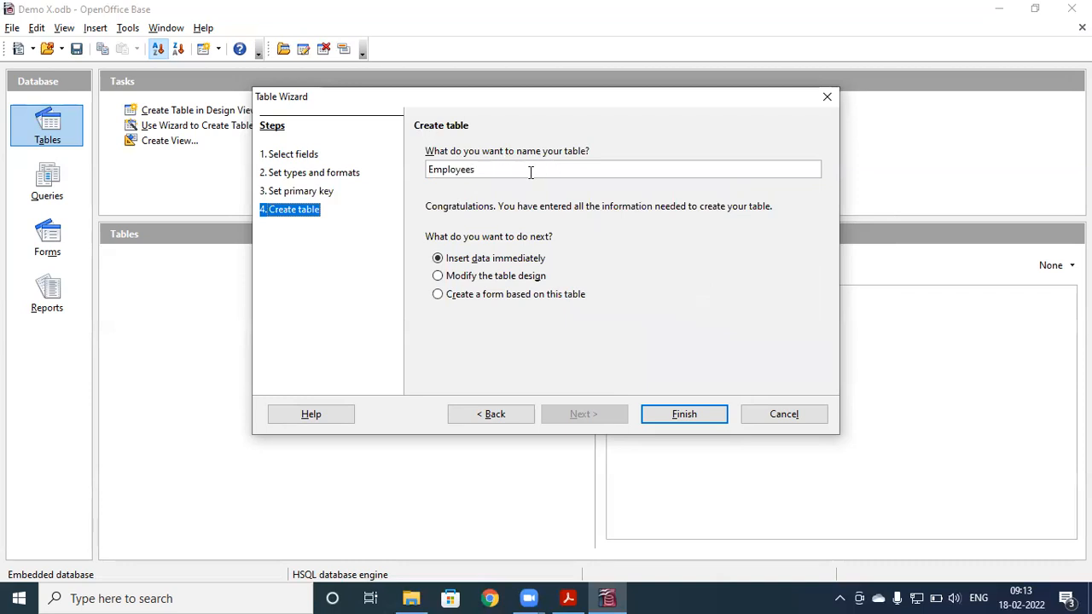
Name the table Personal Details and finish the wizard with immediate data insertion
key("BackSpace")
key("BackSpace")
key("BackSpace")
key("BackSpace")
key("BackSpace")
key("BackSpace")
key("BackSpace")
key("BackSpace")
key("BackSpace")
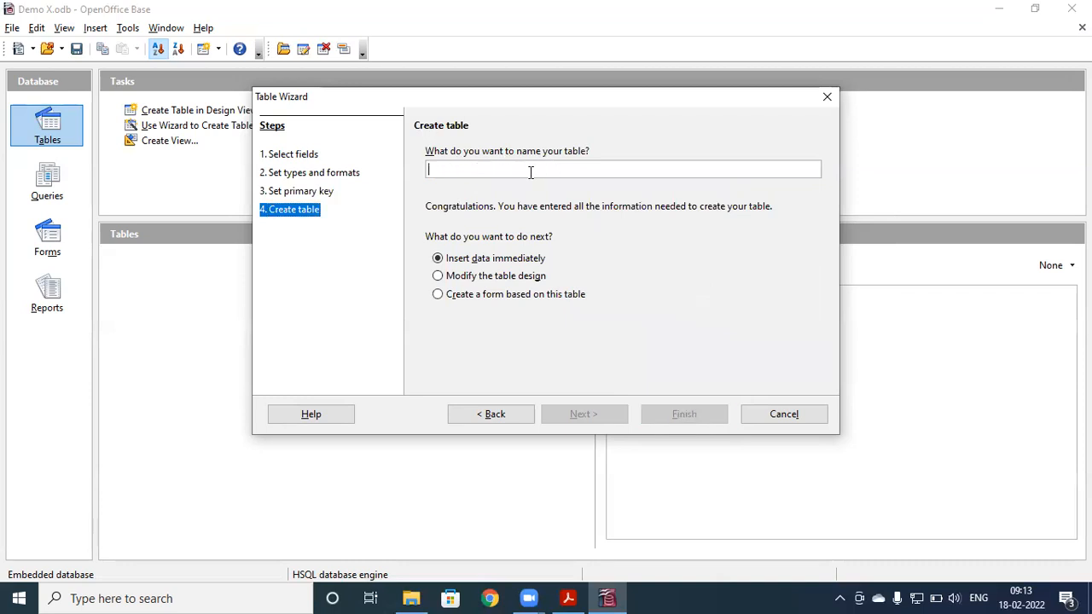
type("Pe")
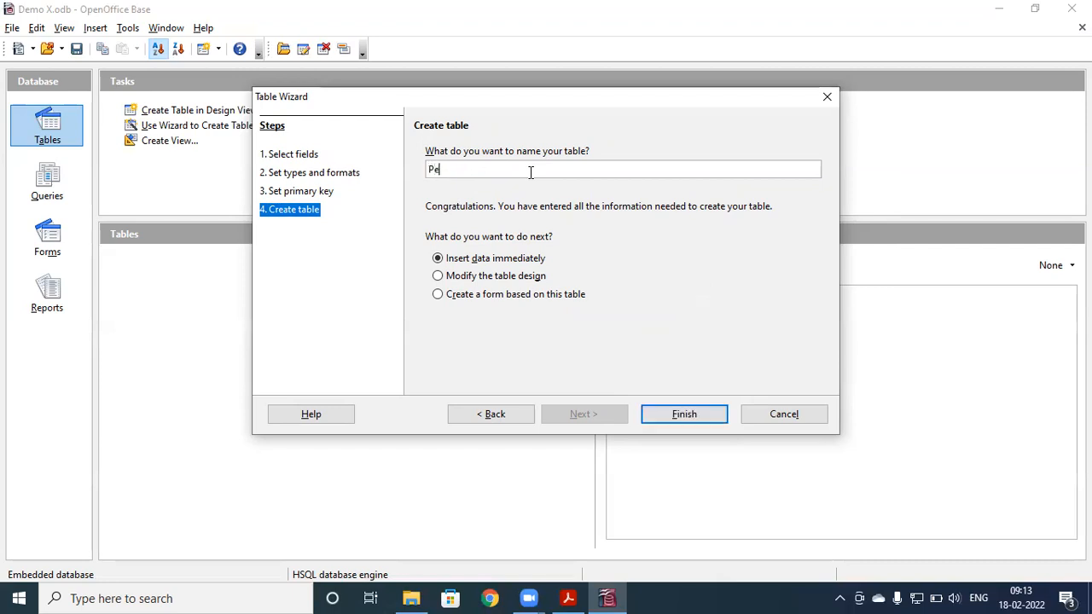
type("rsonal Details")
left_click(702, 415)
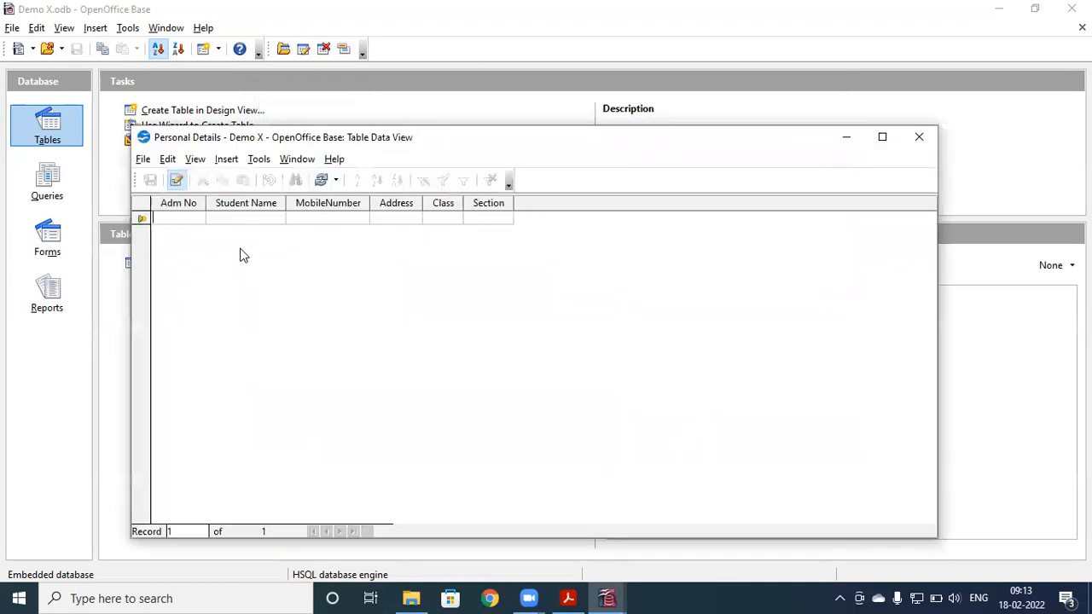
Start the first record with Adm No 1, the student's name and the student's mobile number
type("D123")
key("Tab")
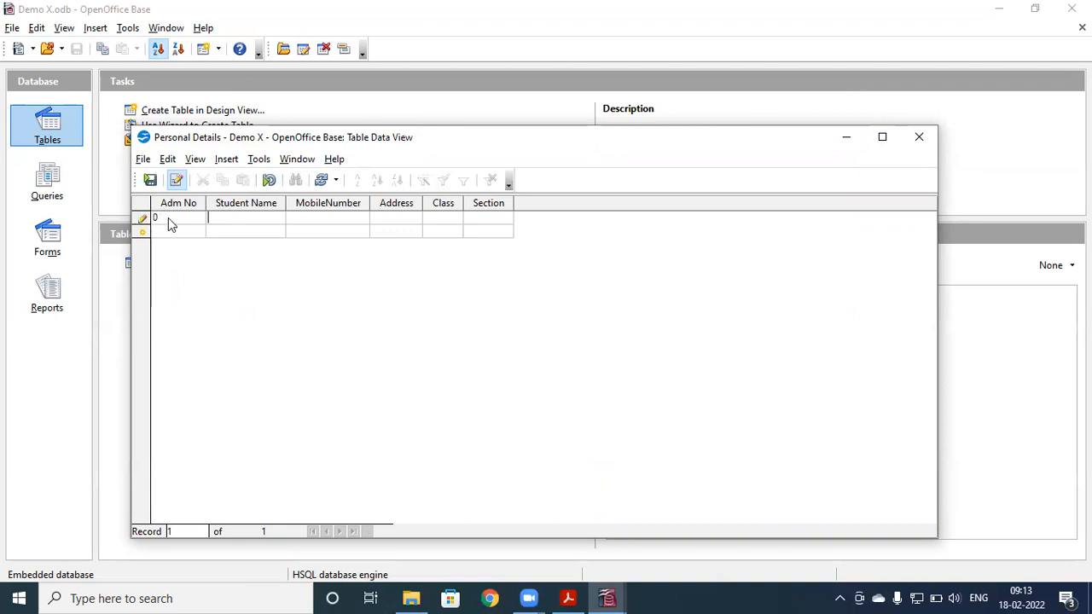
left_click(172, 219)
key("BackSpace")
type("123")
key("BackSpace")
key("BackSpace")
key("Tab")
type("Aditi")
type("876543")
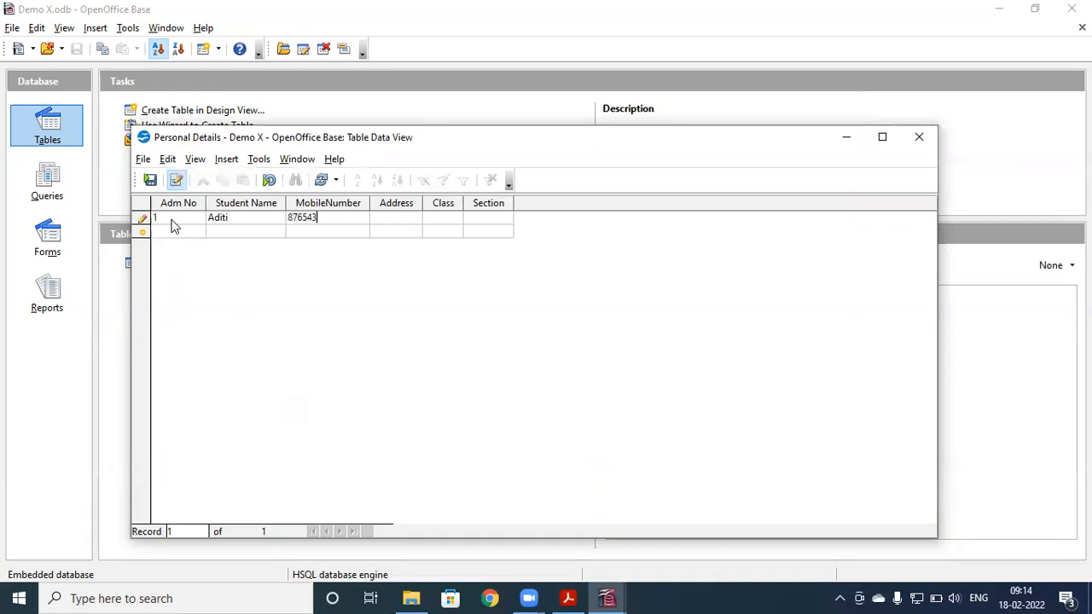
type("332")
key("Tab")
Complete the first record with the student's address, class VII and section A
type("A")
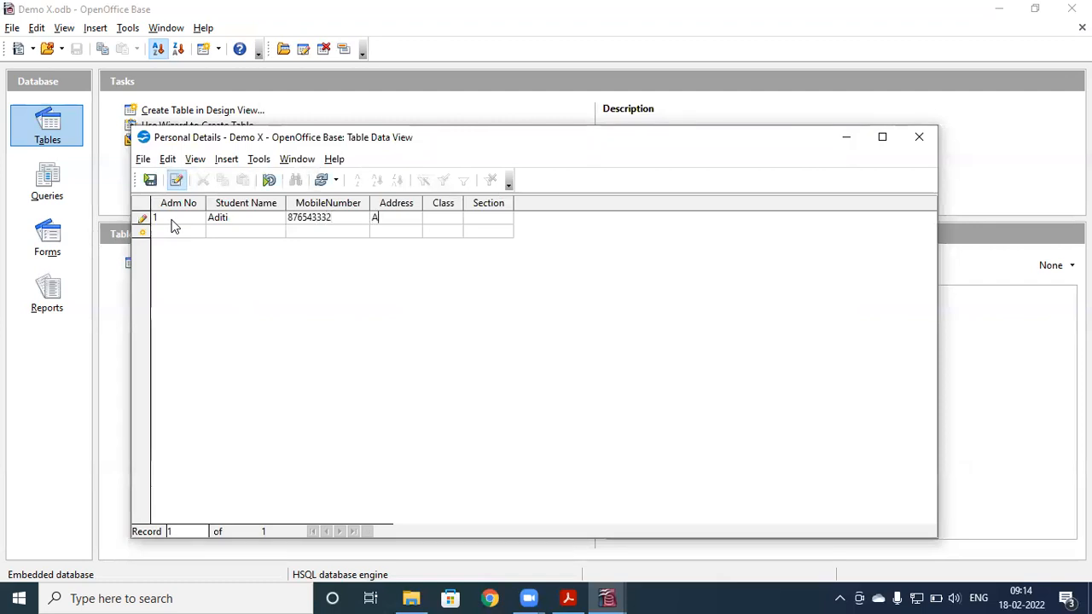
type("B 156 UN")
key("Tab")
type("VII")
key("Tab")
type("A")
key("Tab")
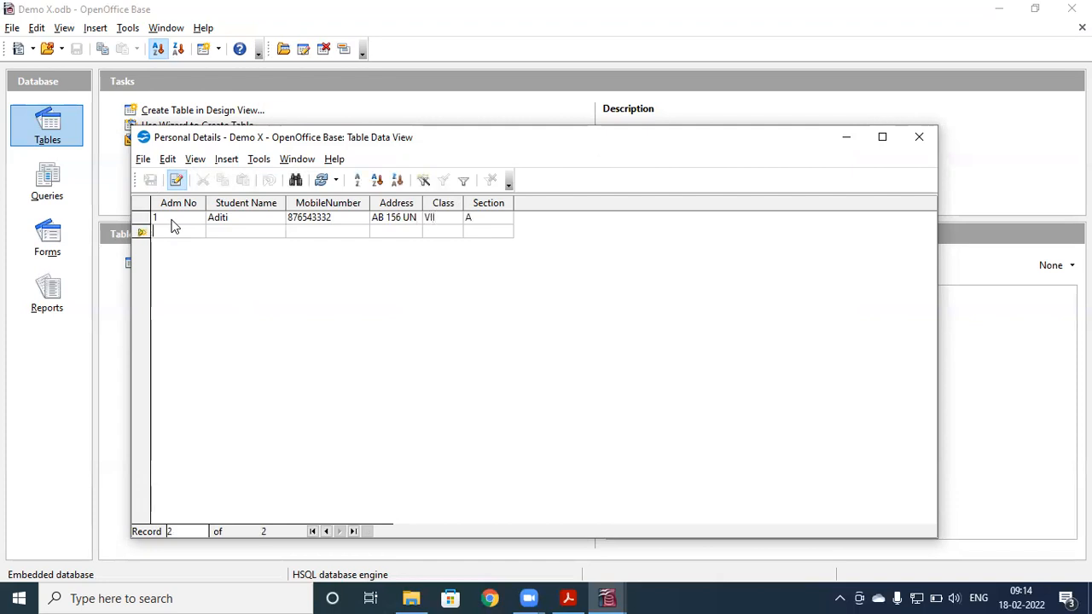
Start the second record with Adm No 2, the student's name and the student's mobile number
type("2")
key("Tab")
type("Kitri")
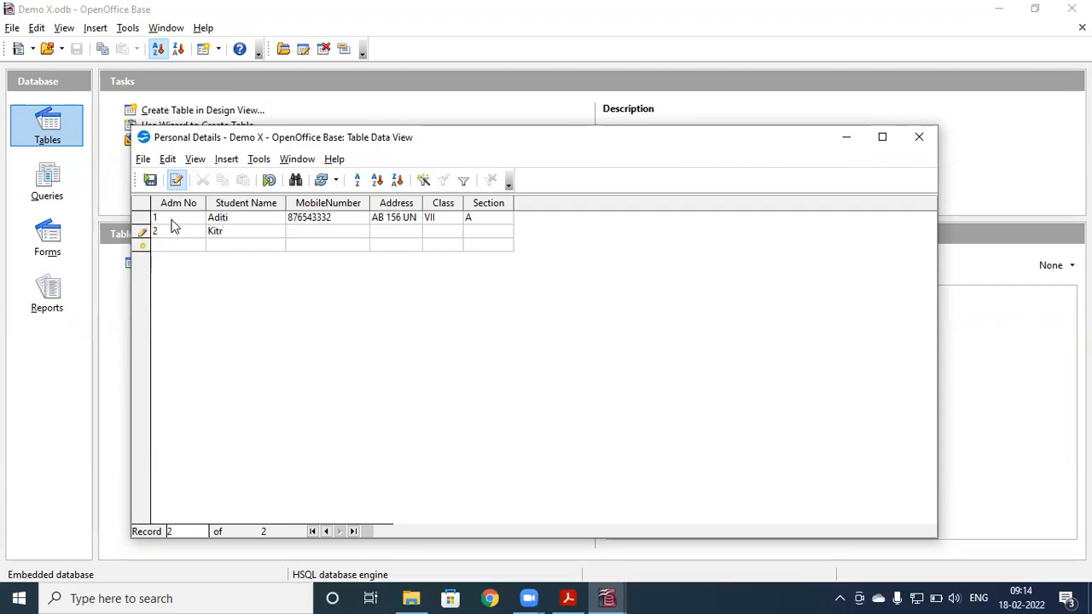
key("BackSpace")
key("BackSpace")
key("BackSpace")
type("rt")
type("i")
type("6754")
type("389")
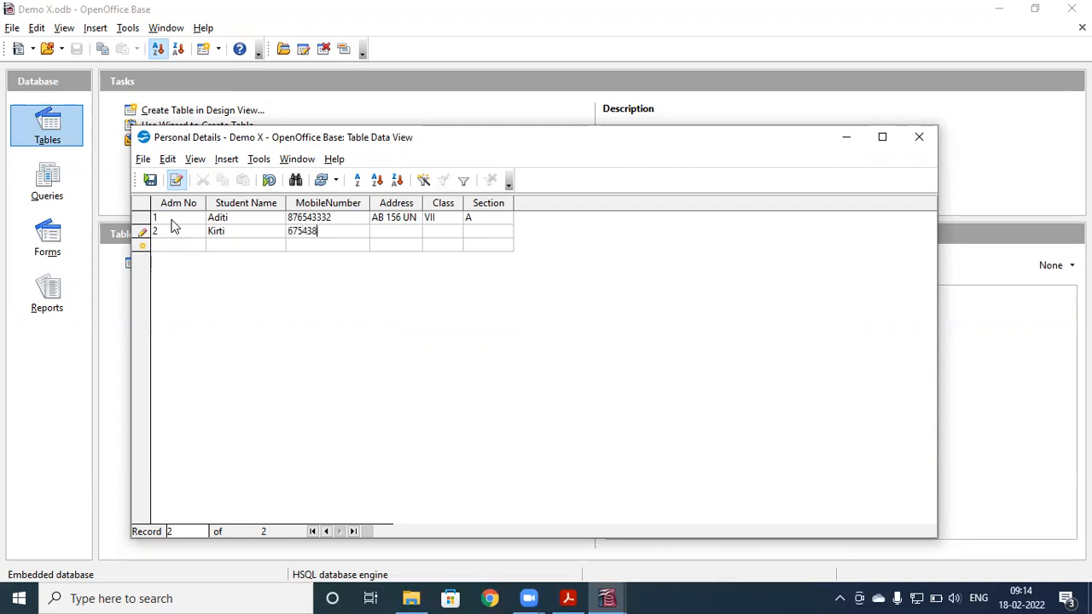
type("09")
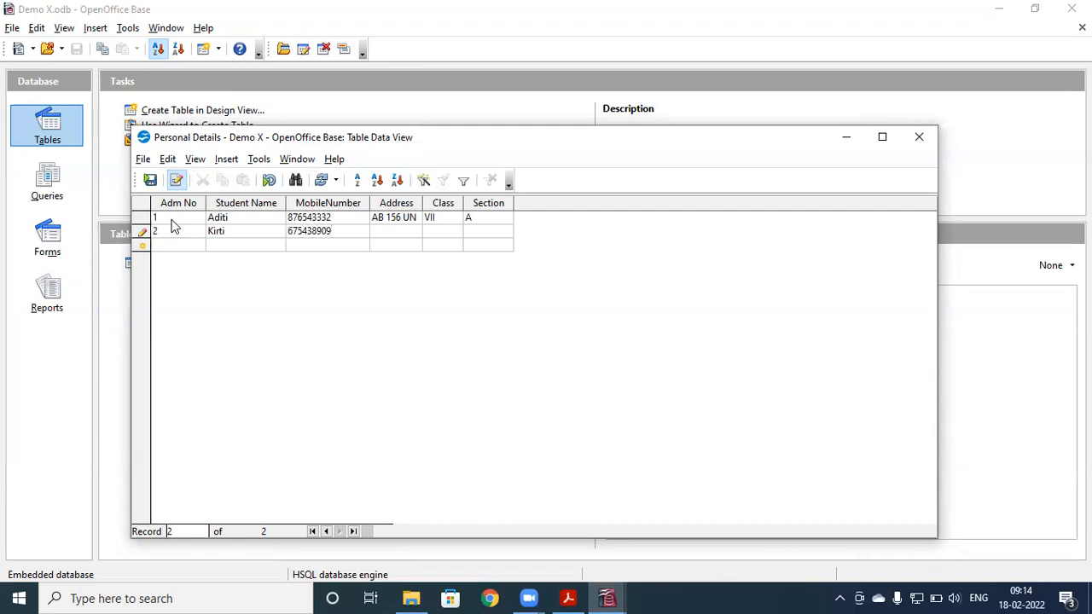
Complete the second record with the student's address, class VII and section A
key("Tab")
type("C 56 Dwarka")
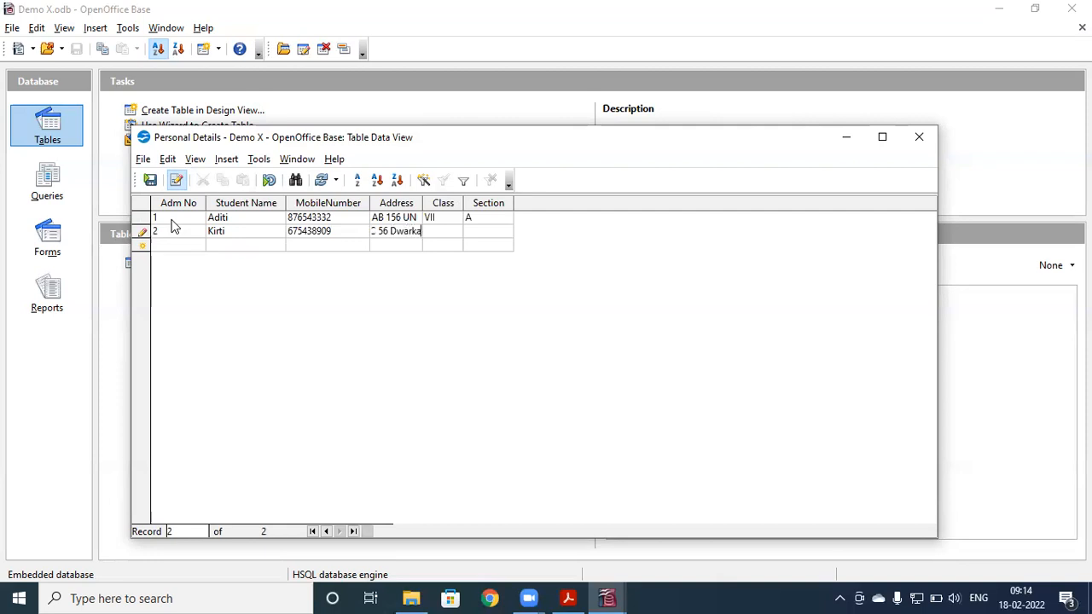
key("Tab")
type("VII")
key("Tab")
type("A")
key("Tab")
Start the third record with Adm No 3, the student's name and the student's mobile number
type("3")
key("Tab")
type("Deepak")
key("Tab")
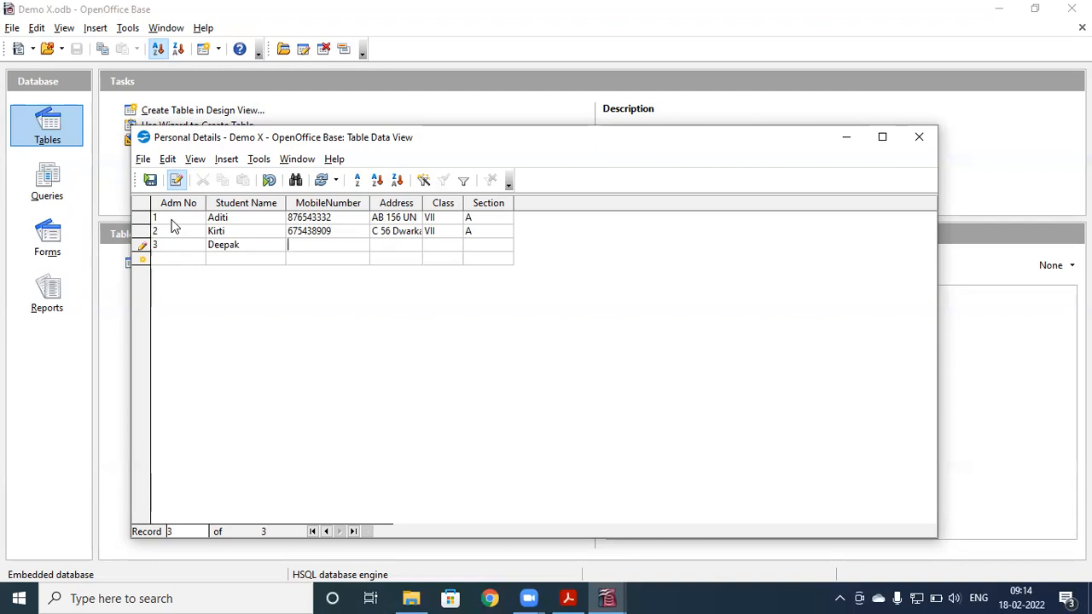
type("654327898")
key("Tab")
Complete the third record with the student's address, class VII and section A
type("A 45")
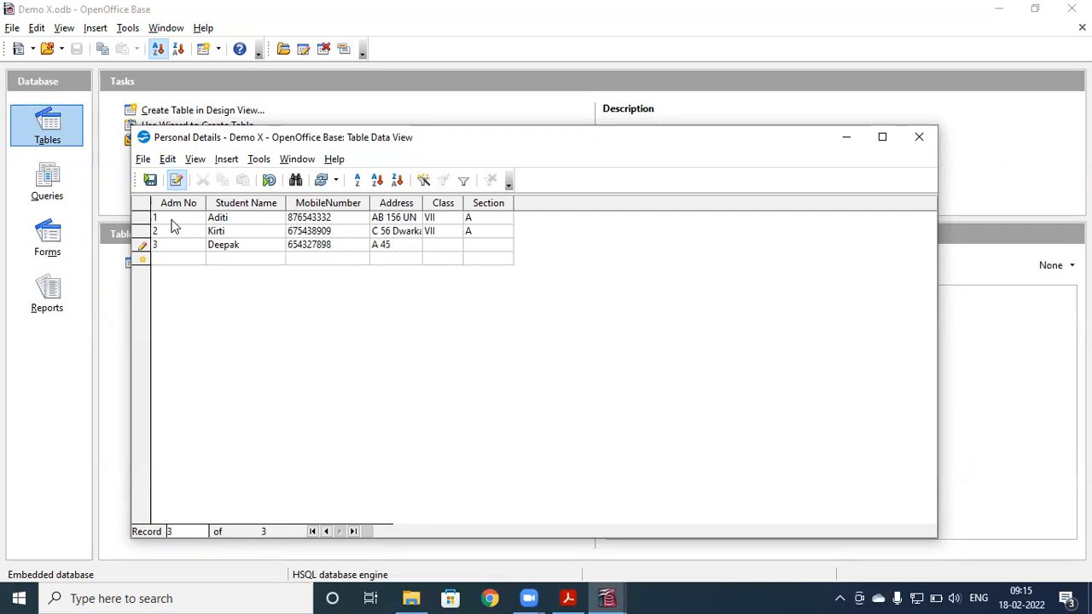
type(" Dwaraka")
key("Tab")
type("VII")
key("Tab")
type("A")
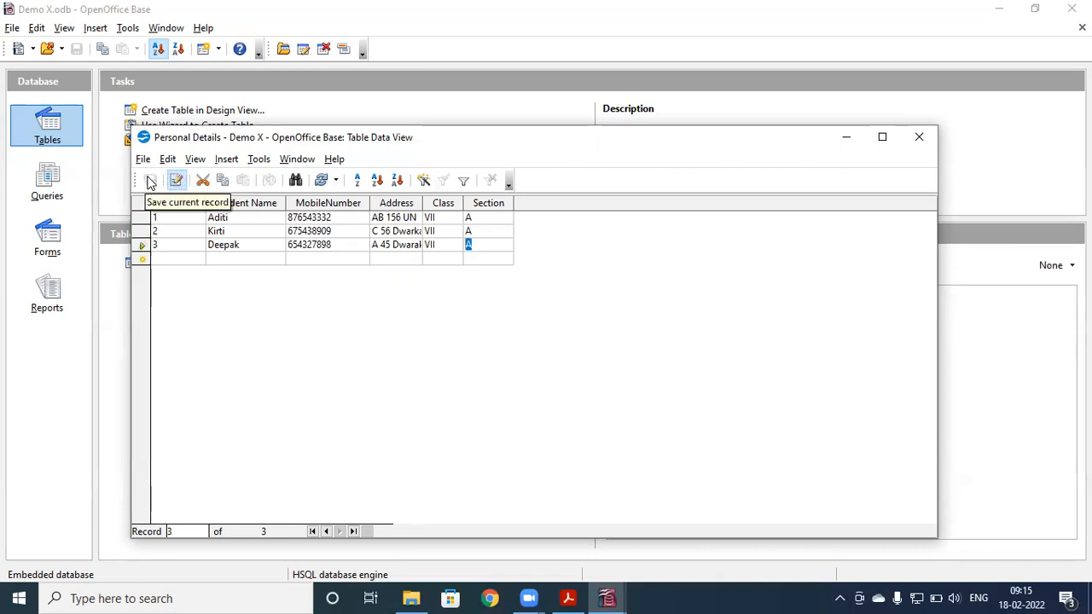
Save the current record, then close and reopen the Personal Details table
left_click(150, 179)
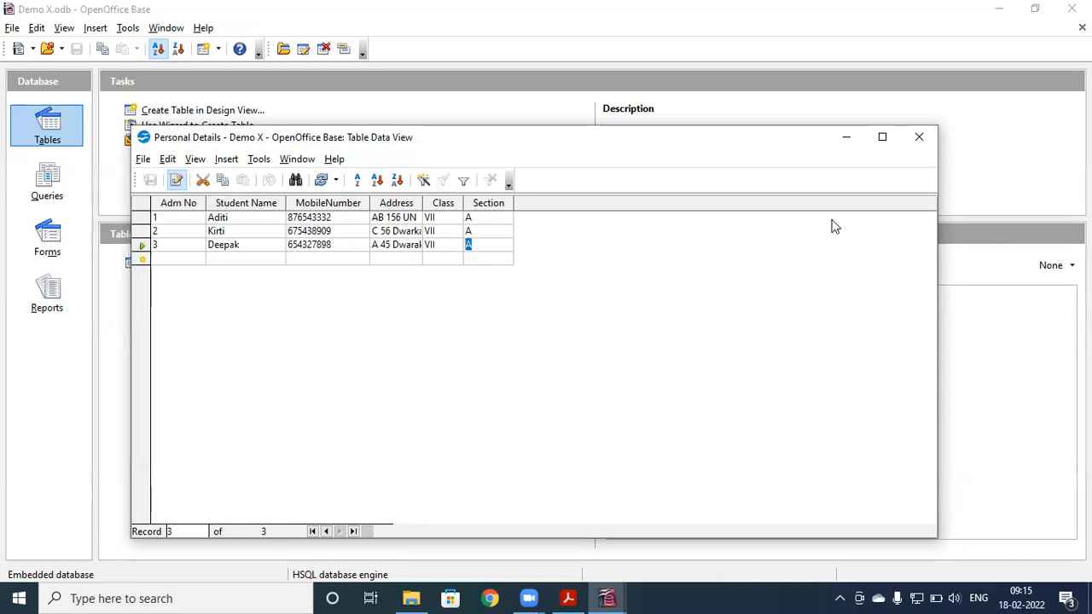
left_click(930, 134)
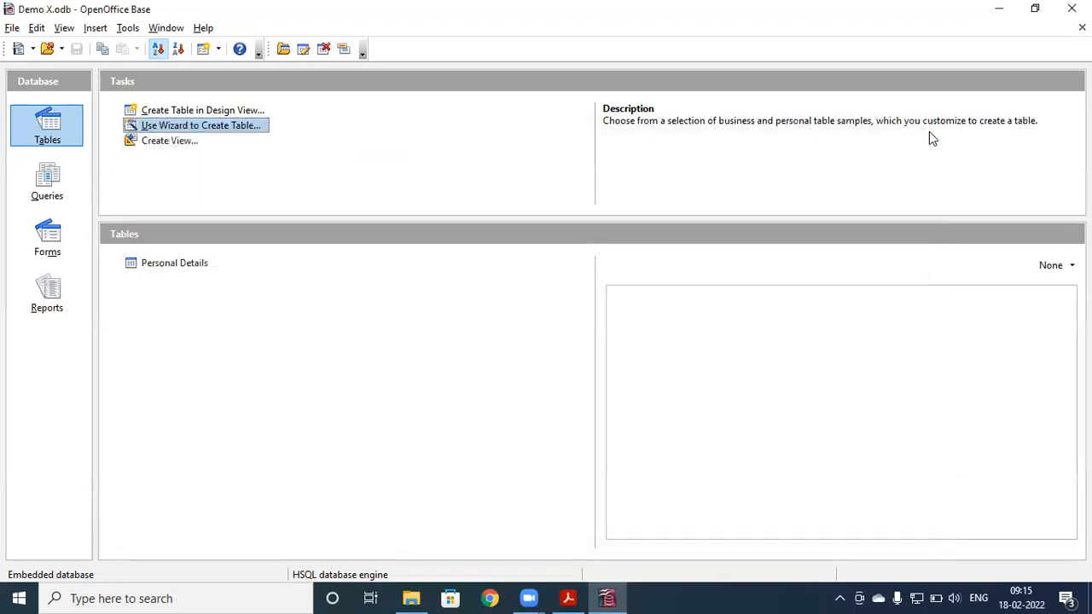
double_click(174, 264)
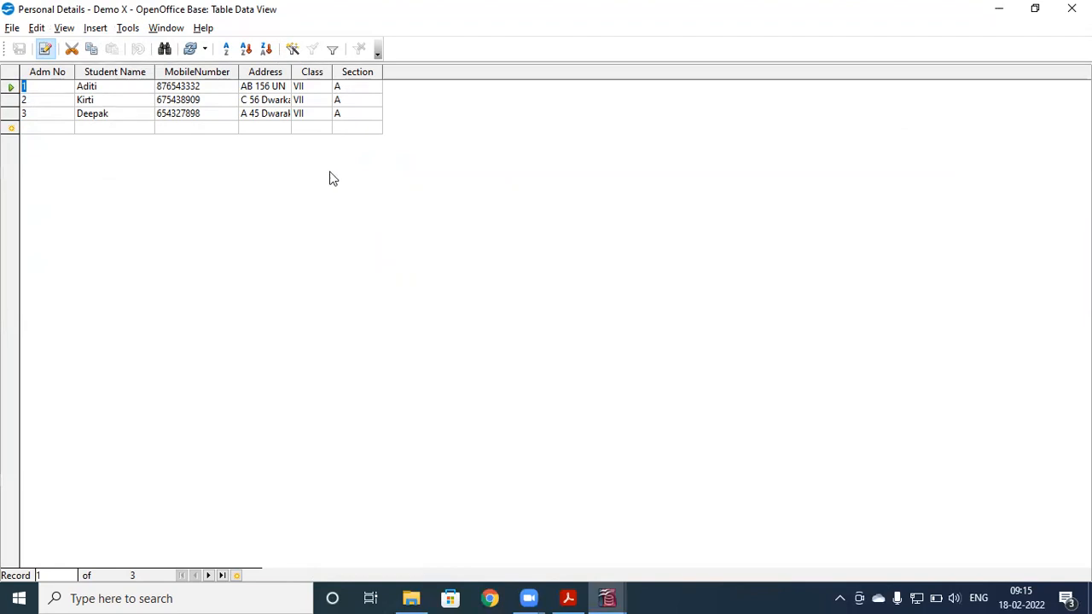
Try a standard filter on the Personal Details table with Student Name like A, and switch the filter off
left_click(336, 53)
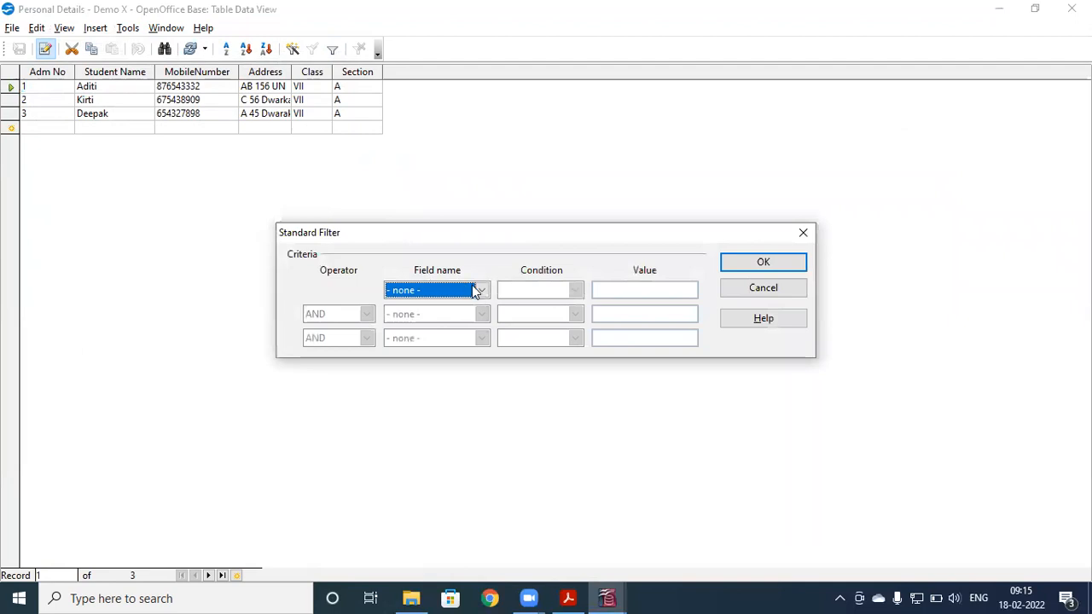
left_click(481, 291)
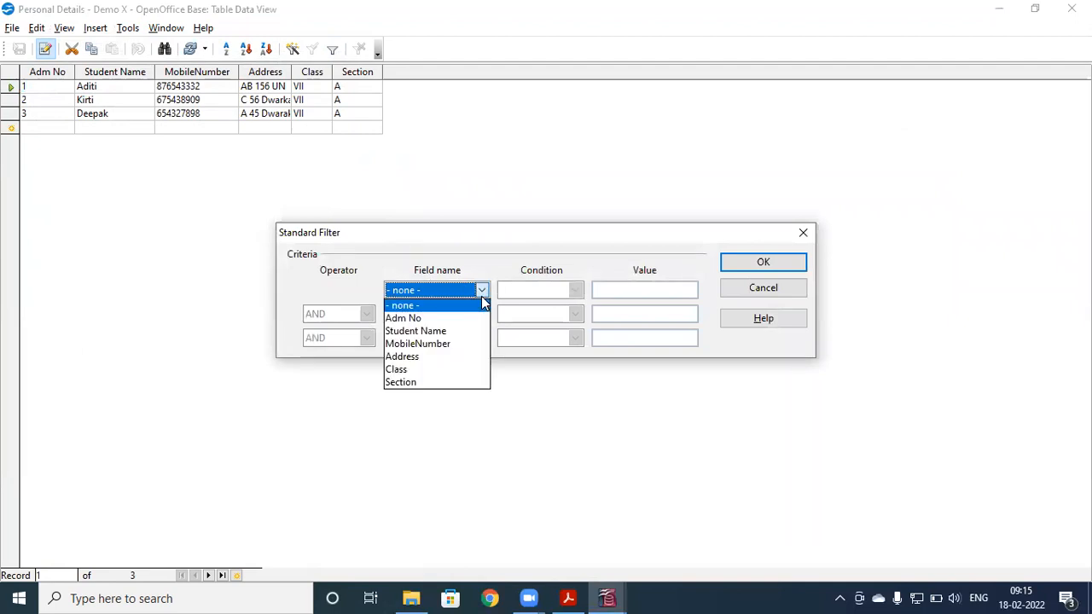
left_click(416, 331)
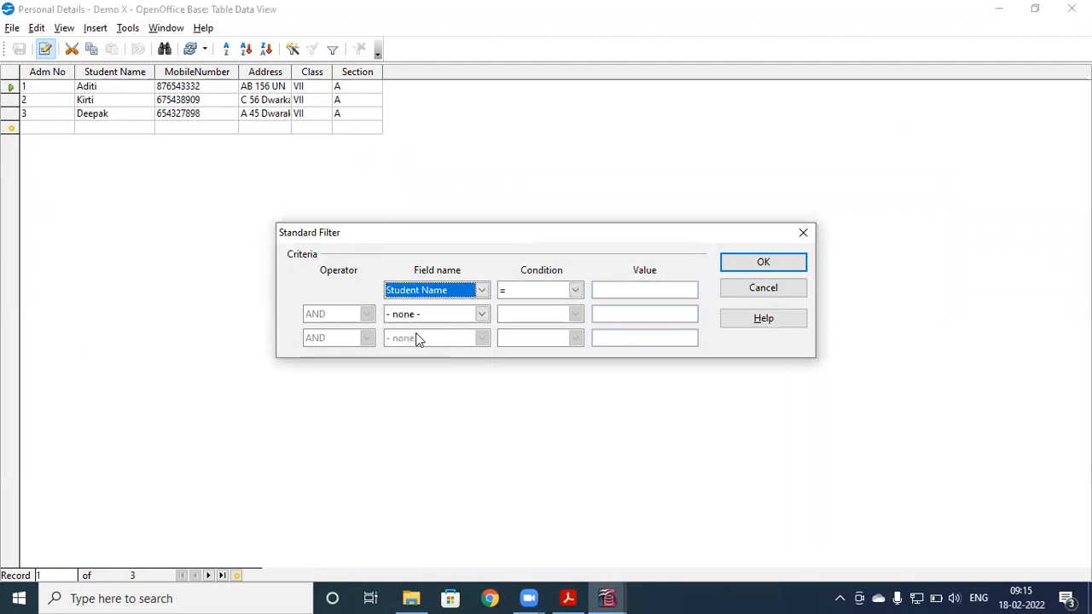
left_click(575, 291)
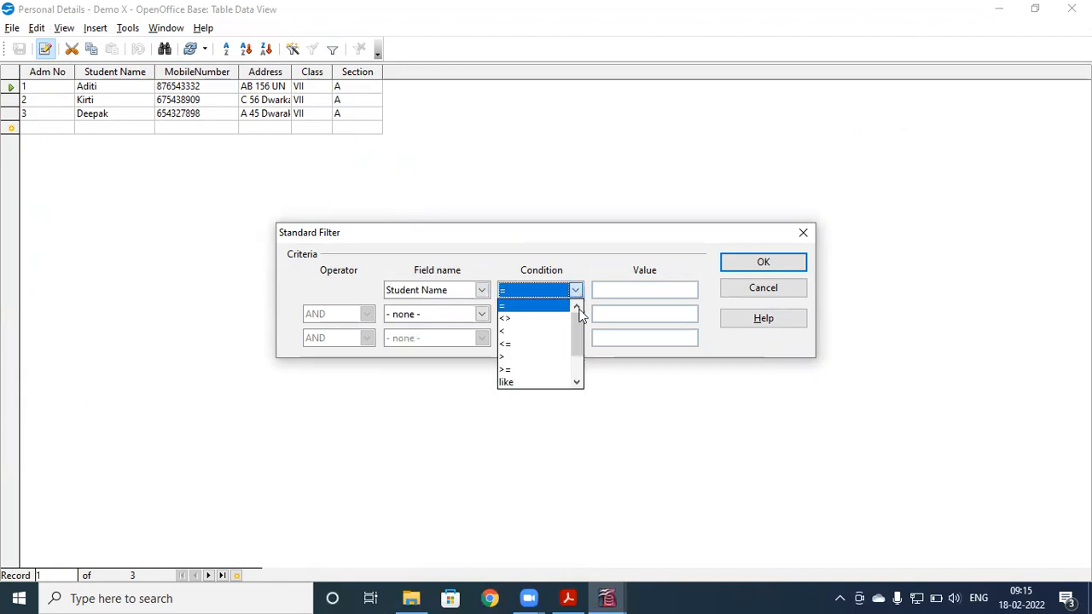
left_click(576, 382)
left_click(576, 383)
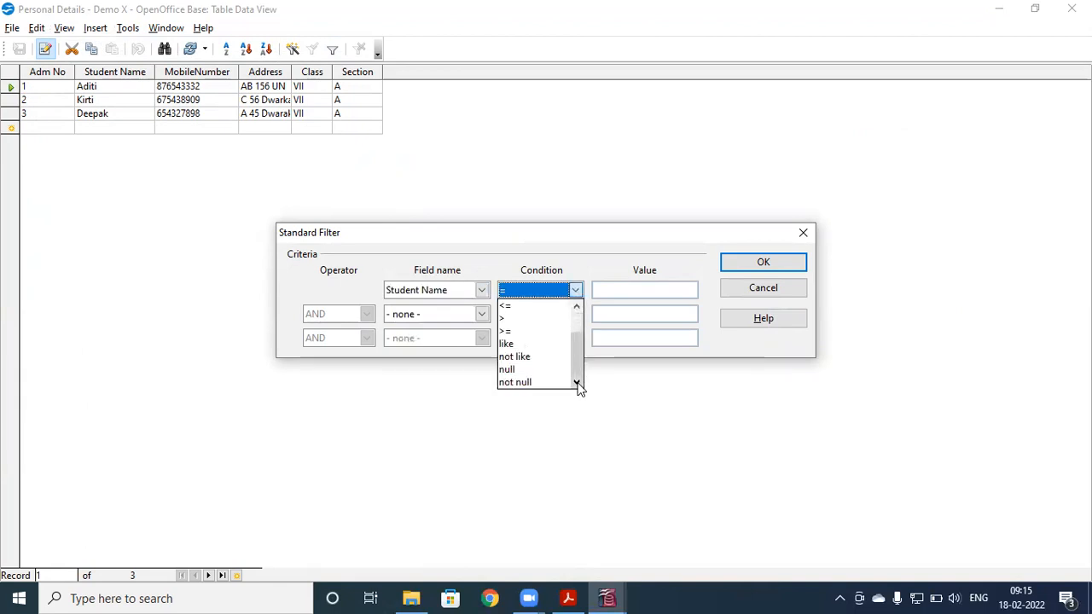
left_click(509, 343)
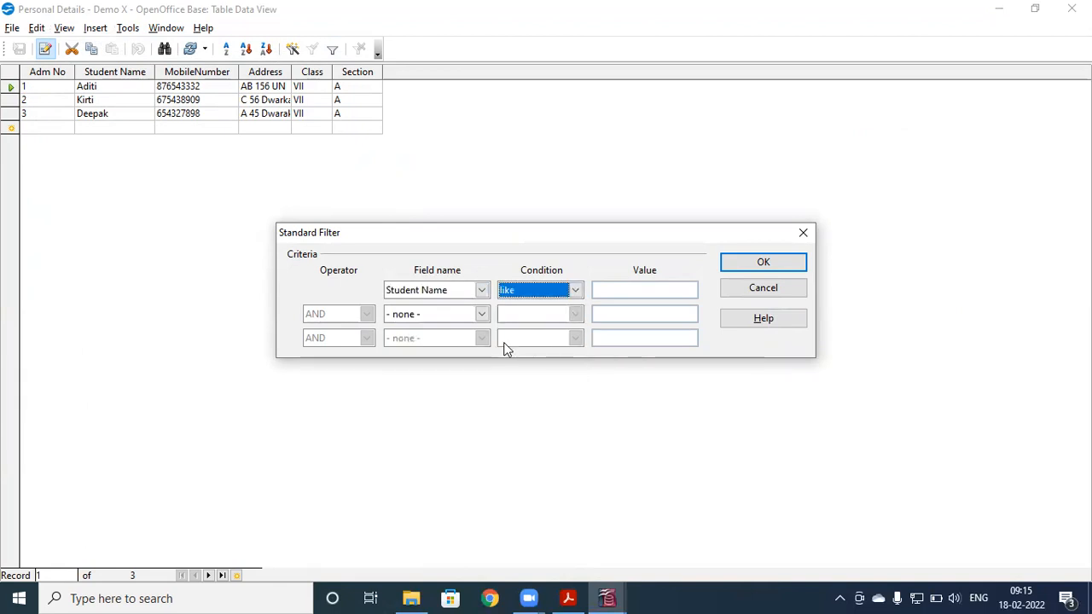
left_click(625, 291)
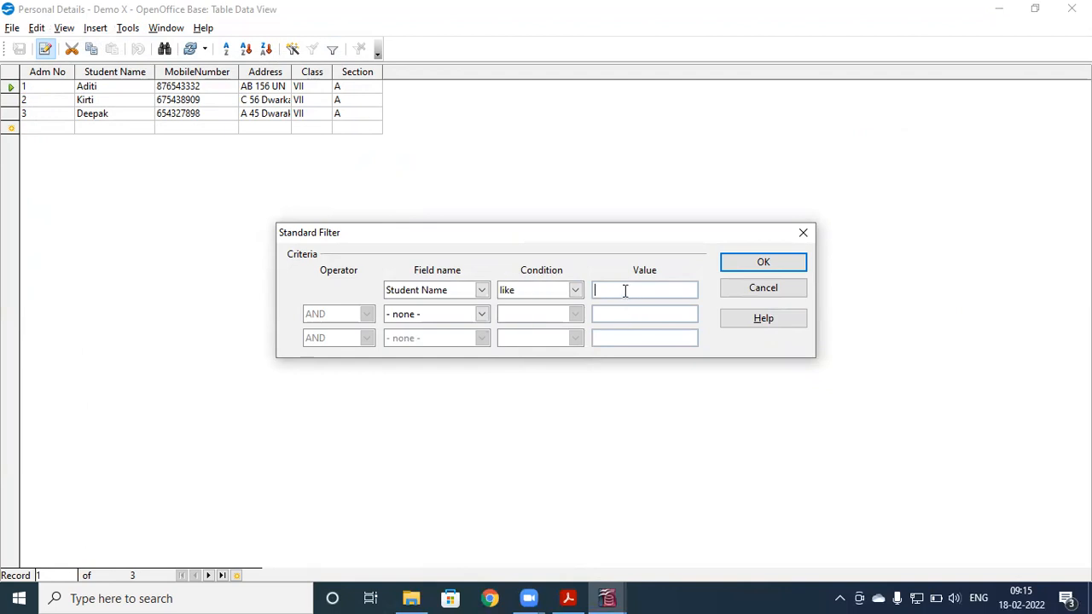
type("A")
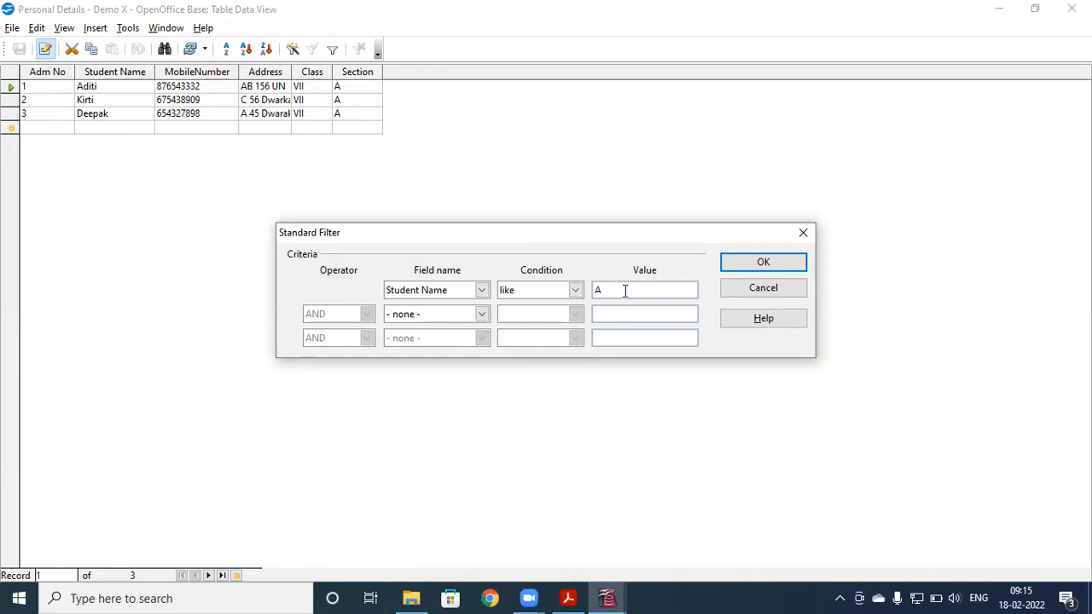
left_click(762, 263)
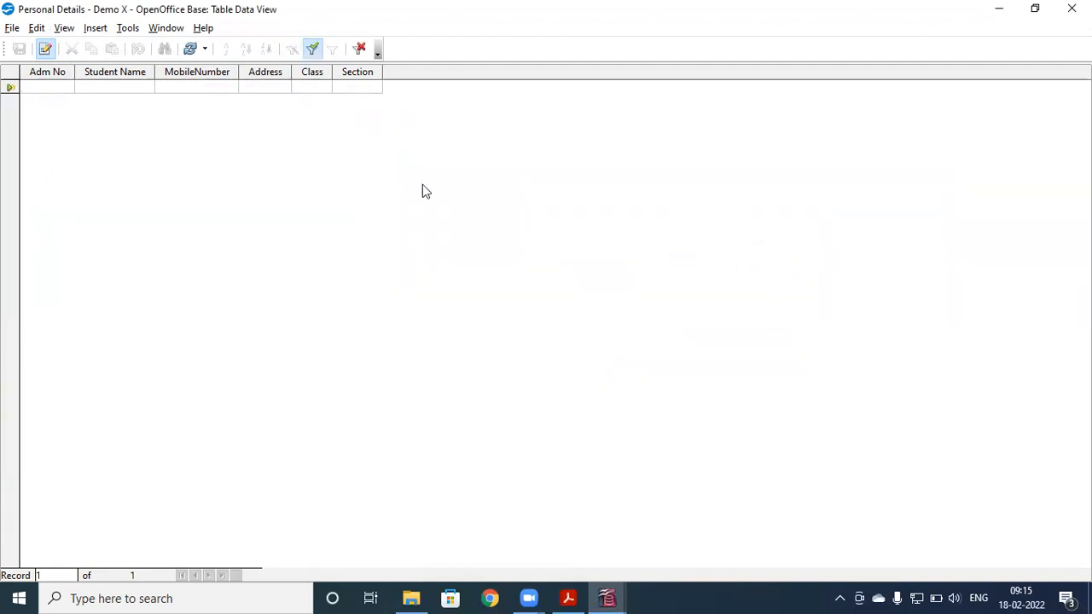
left_click(313, 51)
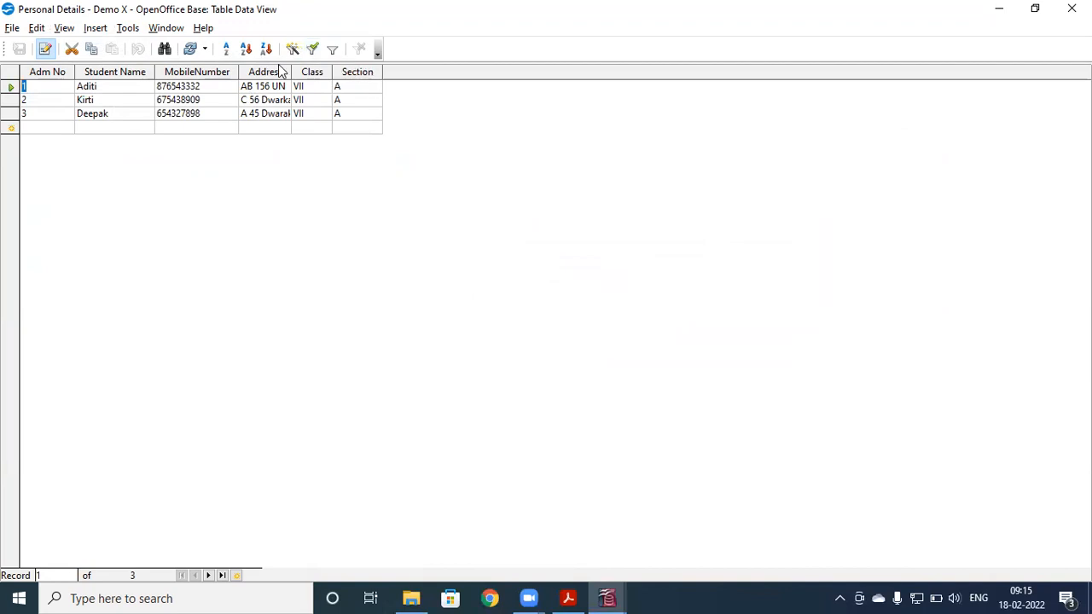
Open the standard filter and examine the conditions available for the Student Name criterion
left_click(332, 49)
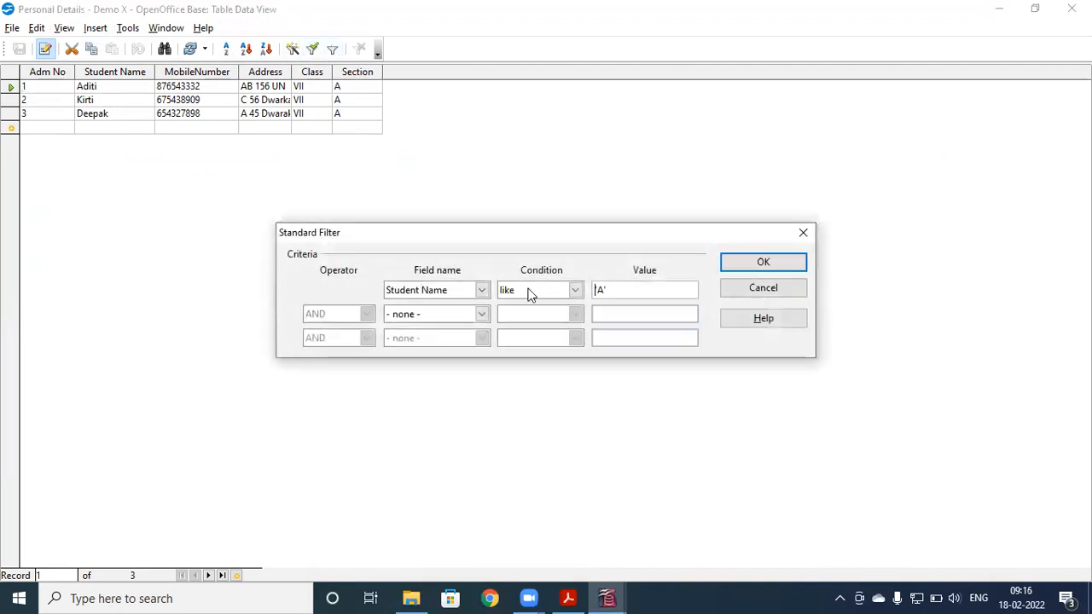
left_click(609, 290)
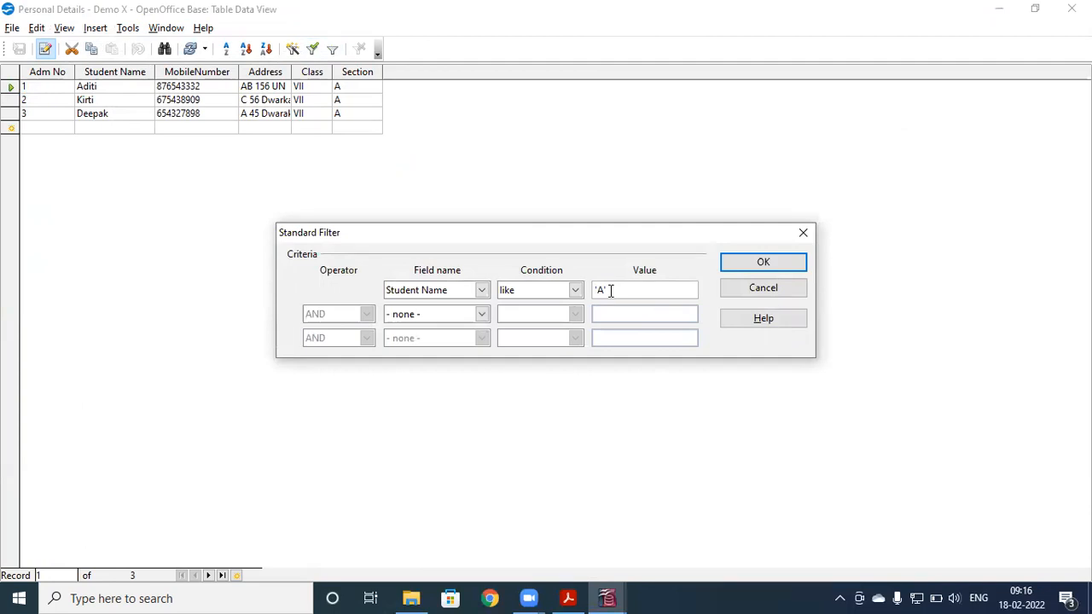
left_click(575, 290)
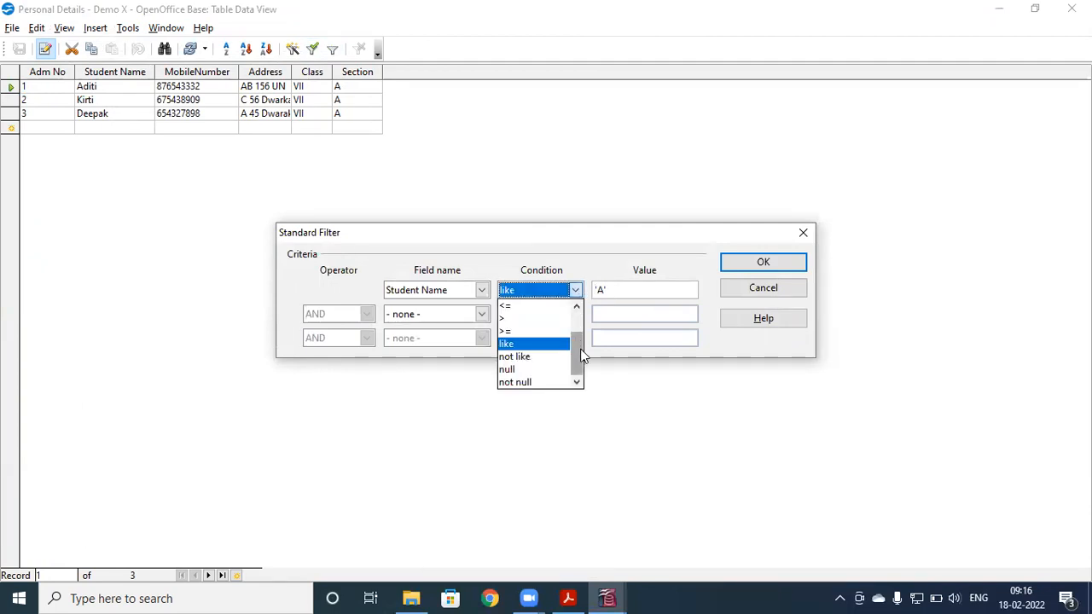
left_click_drag(578, 365, 578, 349)
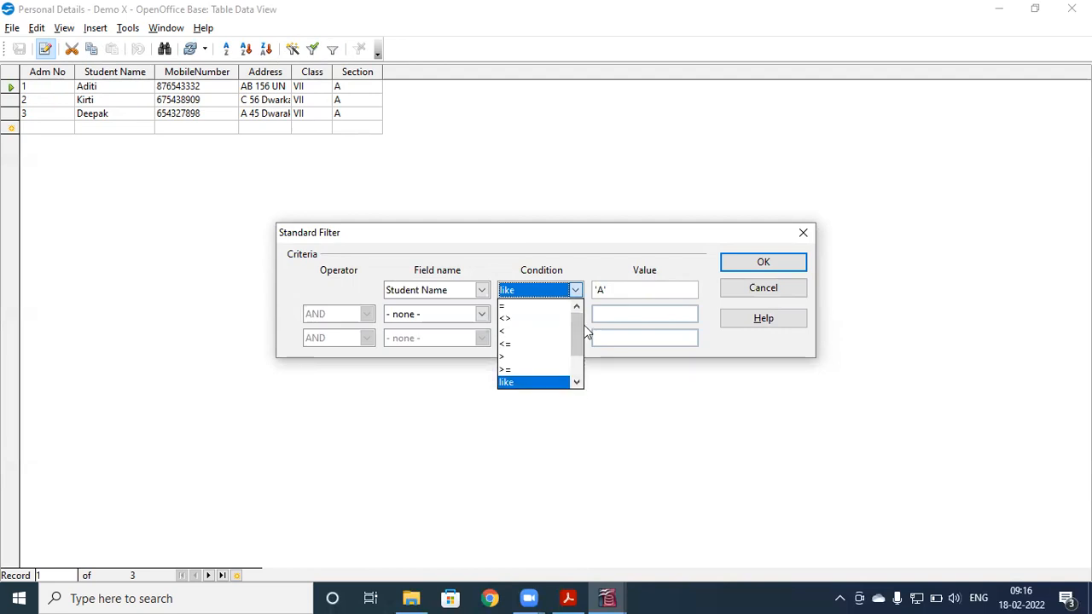
left_click_drag(576, 338, 578, 363)
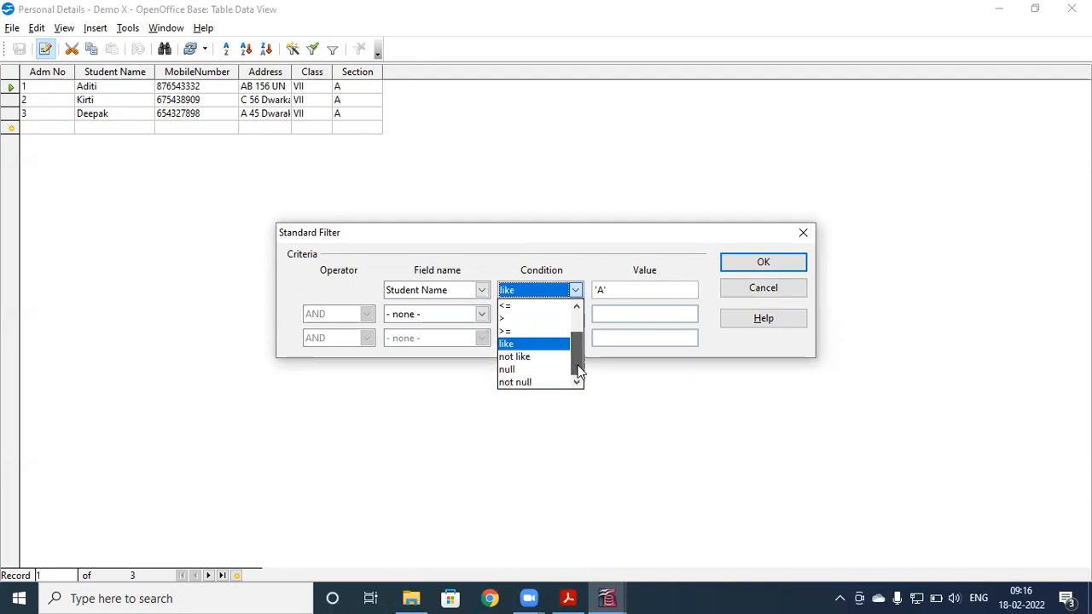
left_click(619, 290)
left_click(619, 289)
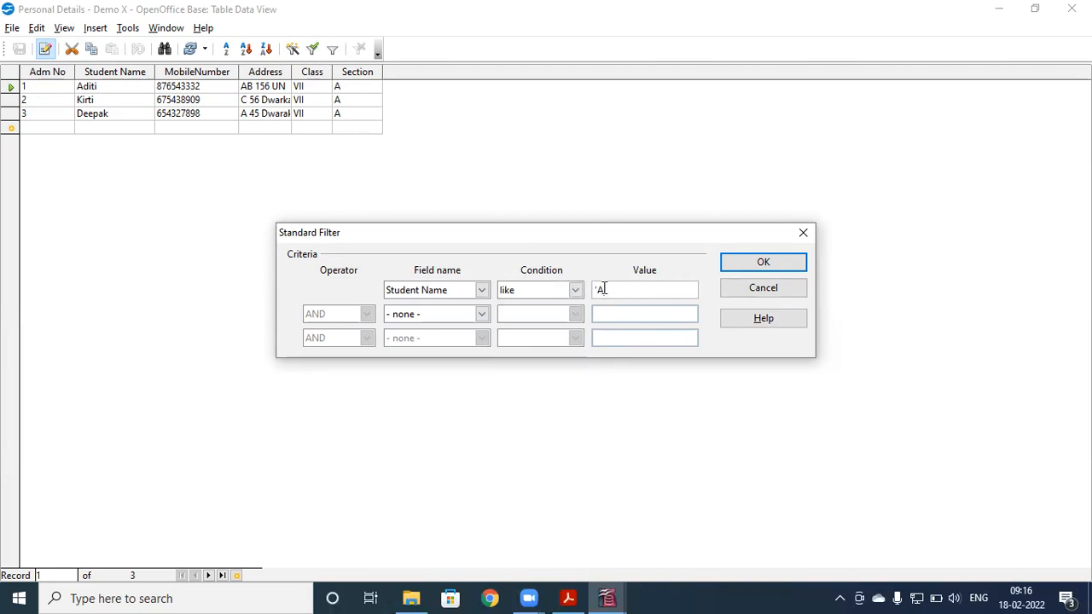
left_click(576, 291)
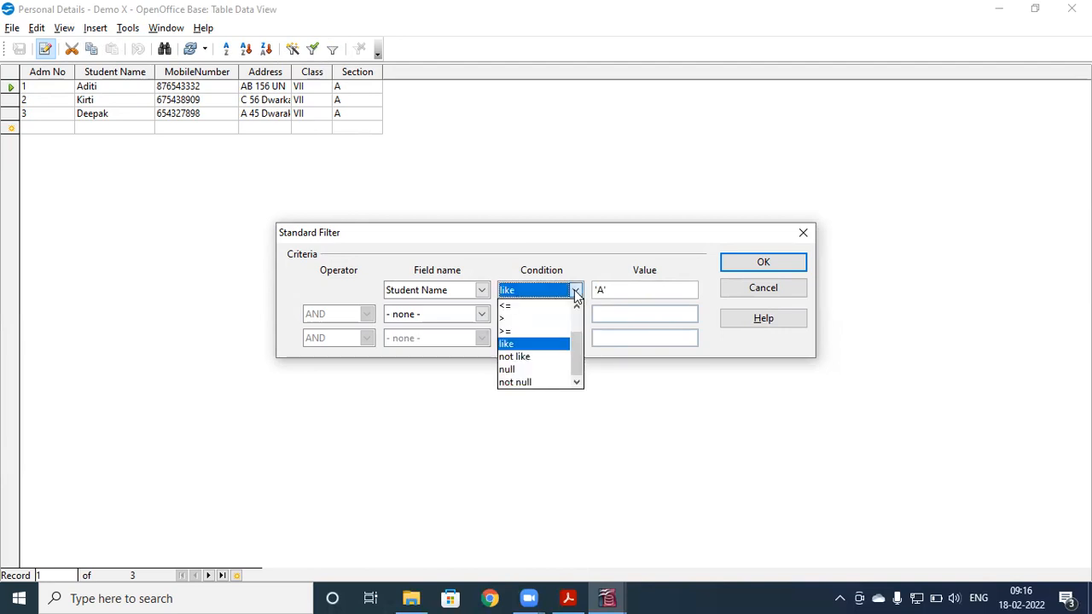
left_click(482, 292)
left_click(482, 291)
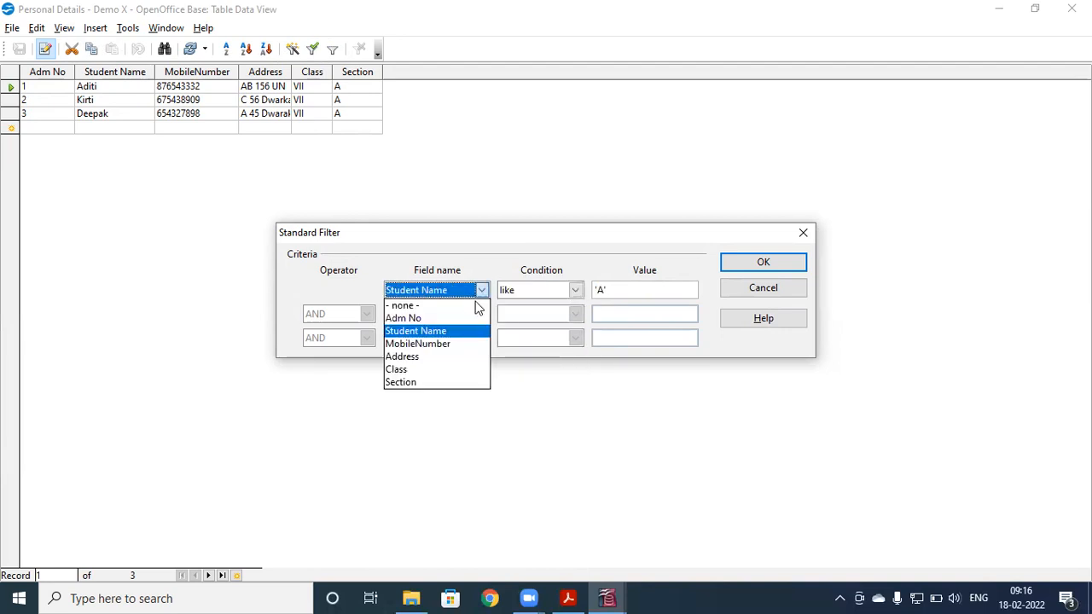
left_click(421, 369)
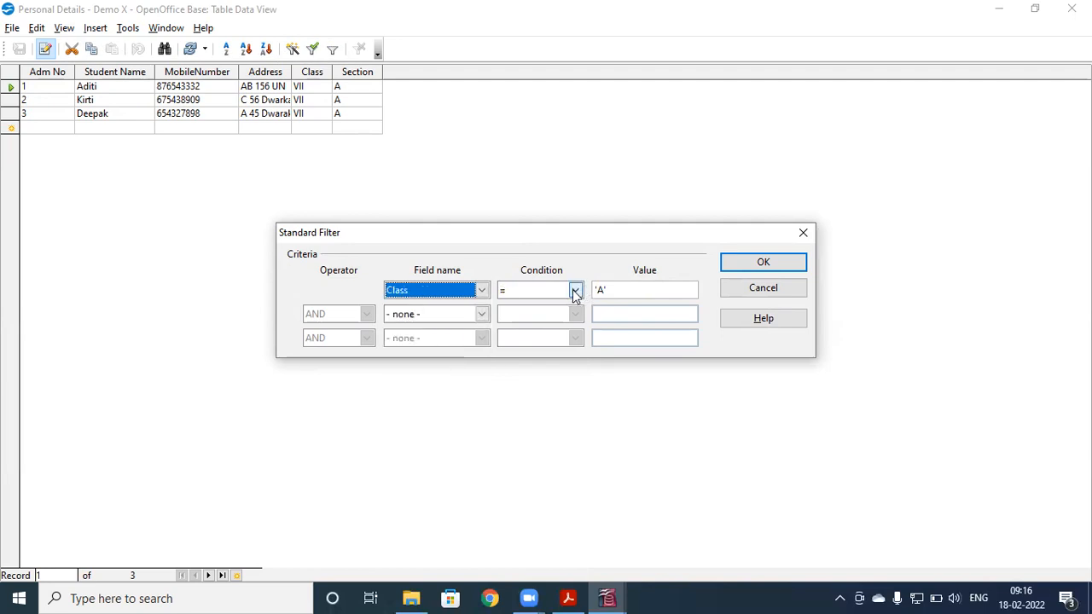
left_click(617, 289)
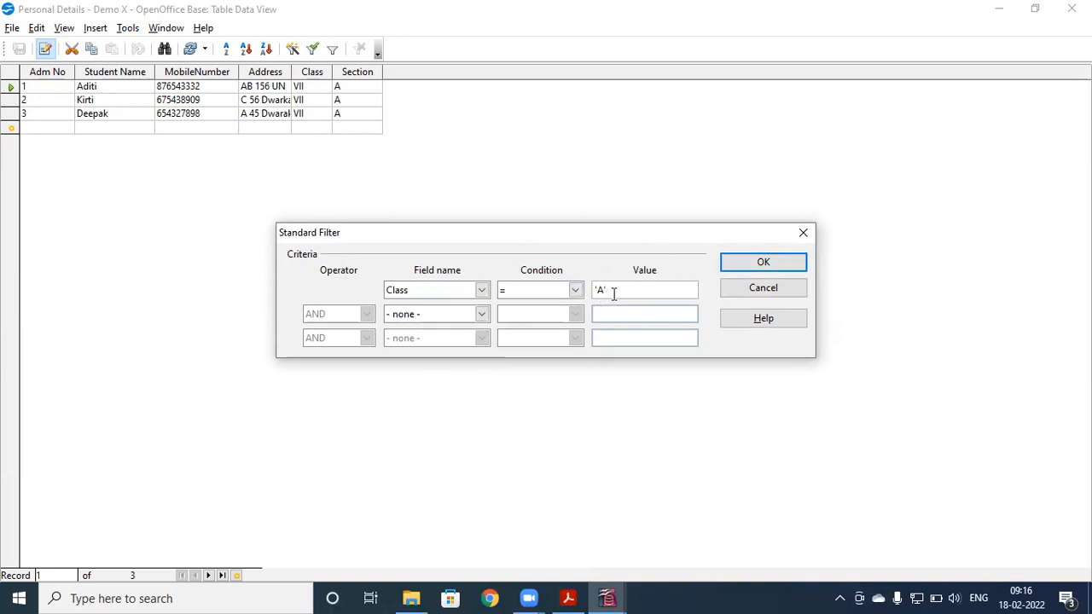
key("BackSpace")
key("BackSpace")
key("BackSpace")
left_click(803, 234)
Change the second record's section to B and the third record's class to VIII, saving the changes
left_click(355, 99)
key("BackSpace")
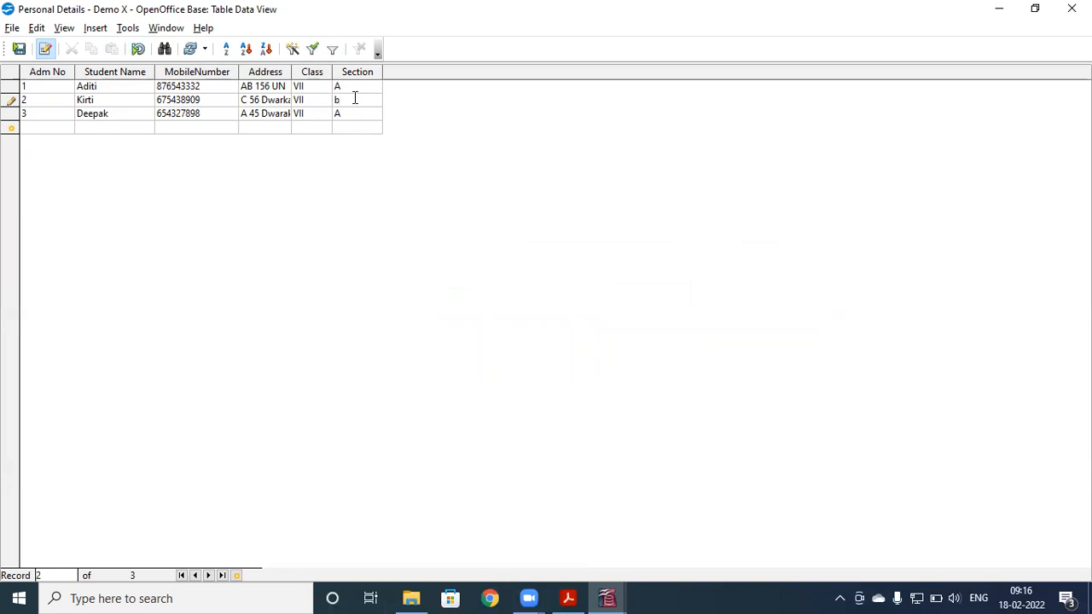
type("B")
left_click(348, 113)
left_click(317, 113)
left_click(317, 110)
type("I")
left_click(333, 49)
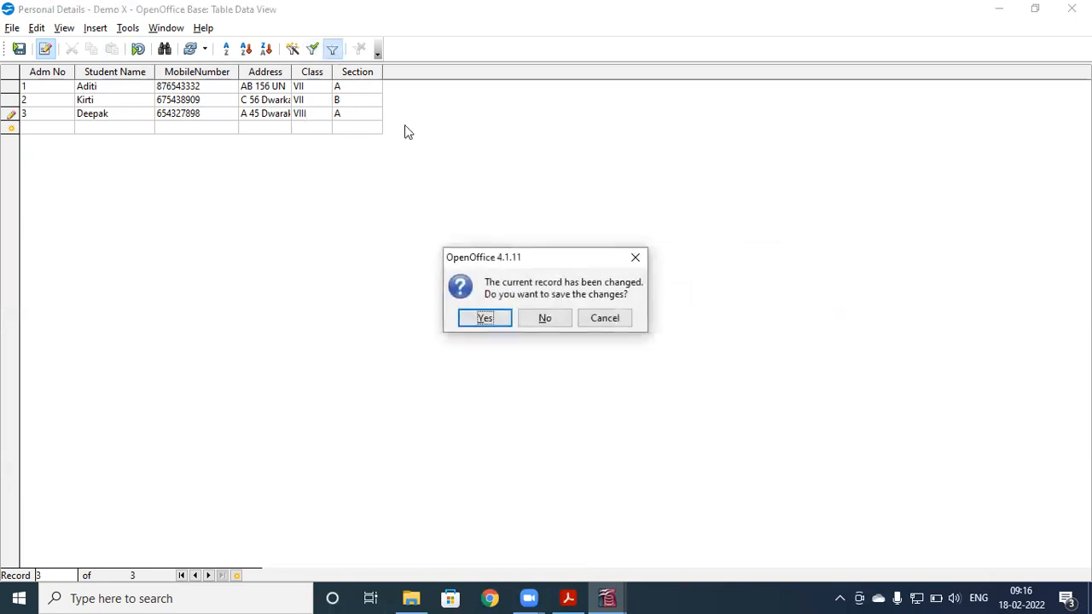
left_click(485, 318)
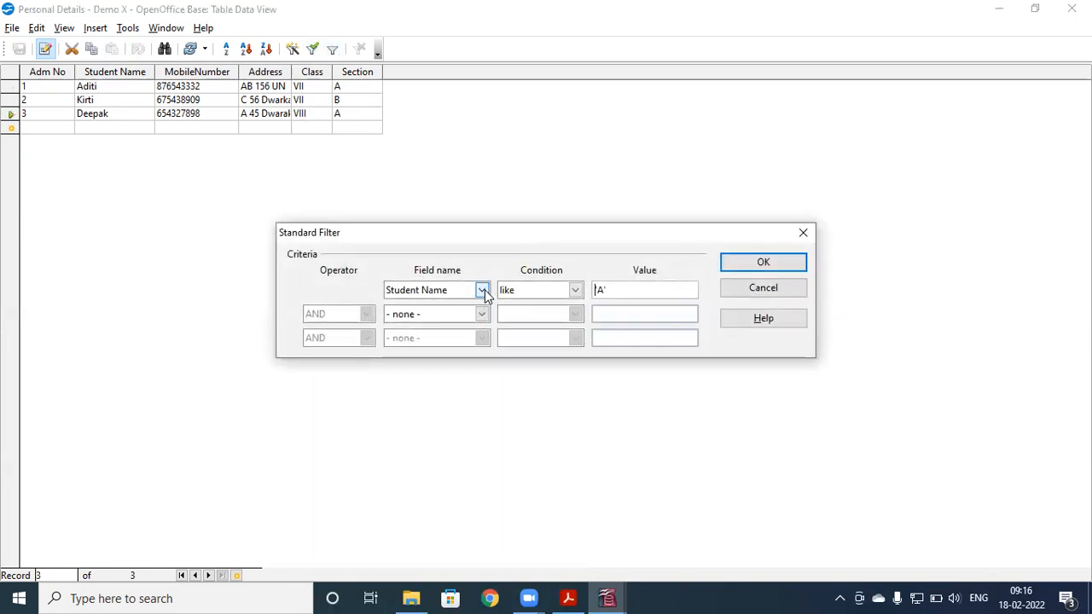
Apply a standard filter to the Personal Details table with Class = VII
left_click(482, 291)
left_click(408, 370)
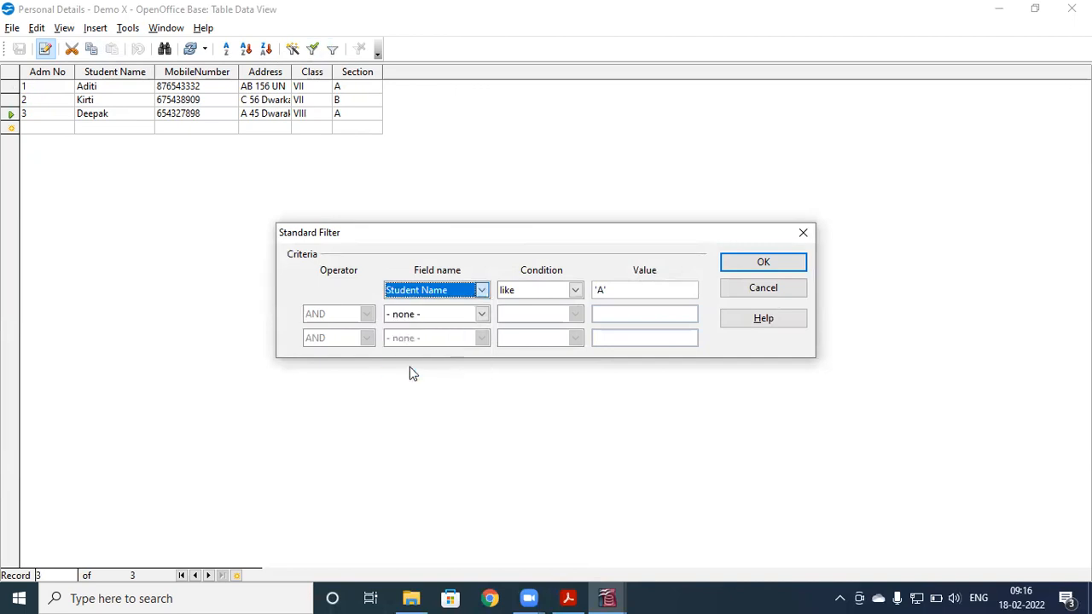
left_click(613, 289)
key("BackSpace")
key("BackSpace")
type("VII")
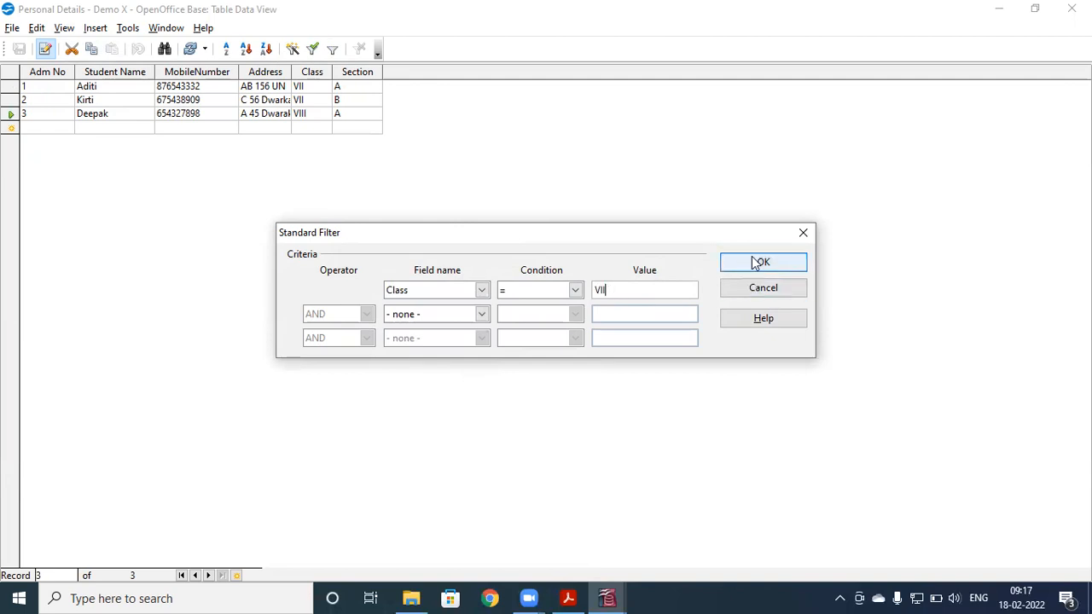
left_click(756, 262)
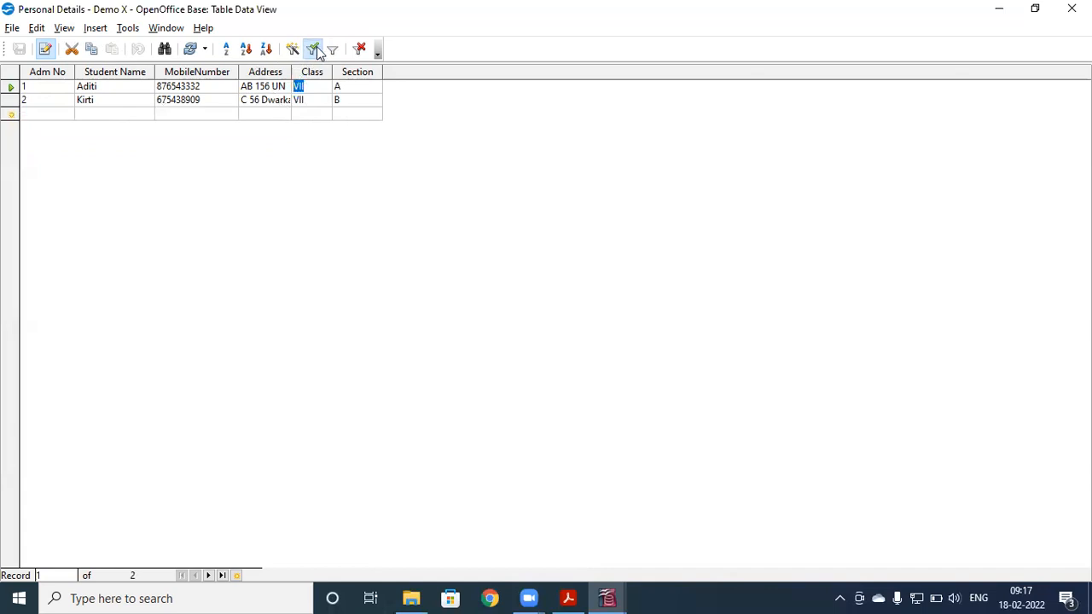
Remove the filter and sort the records by Student Name in ascending order
left_click(361, 49)
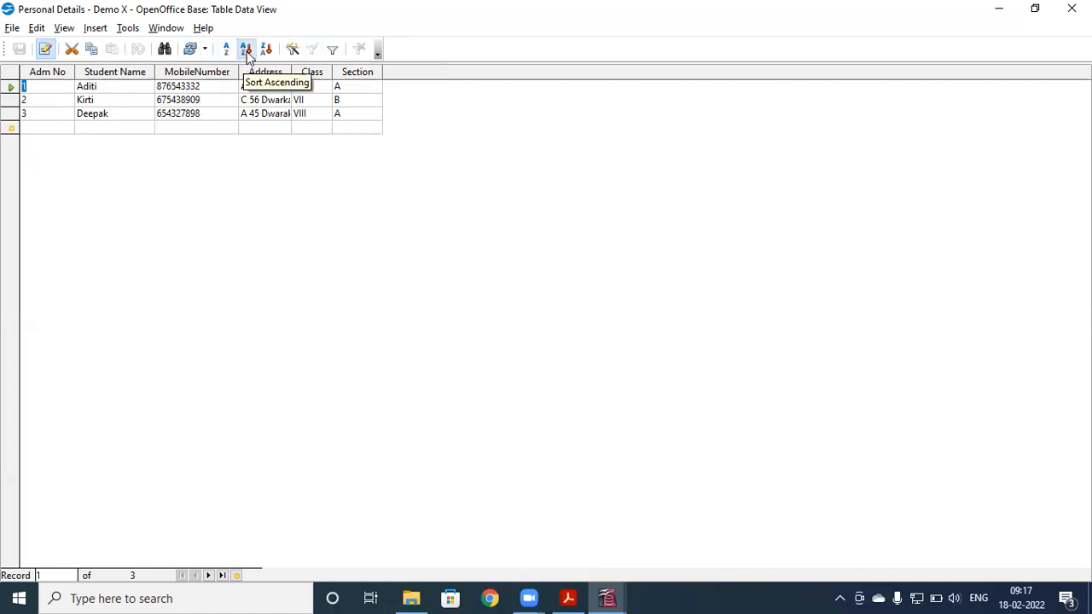
left_click(124, 73)
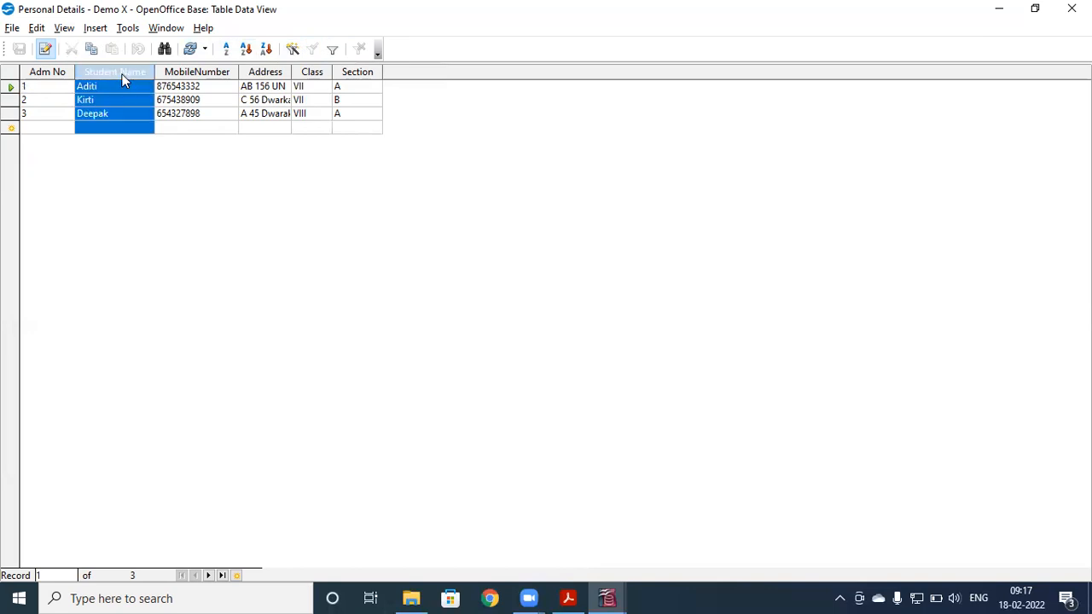
left_click(245, 49)
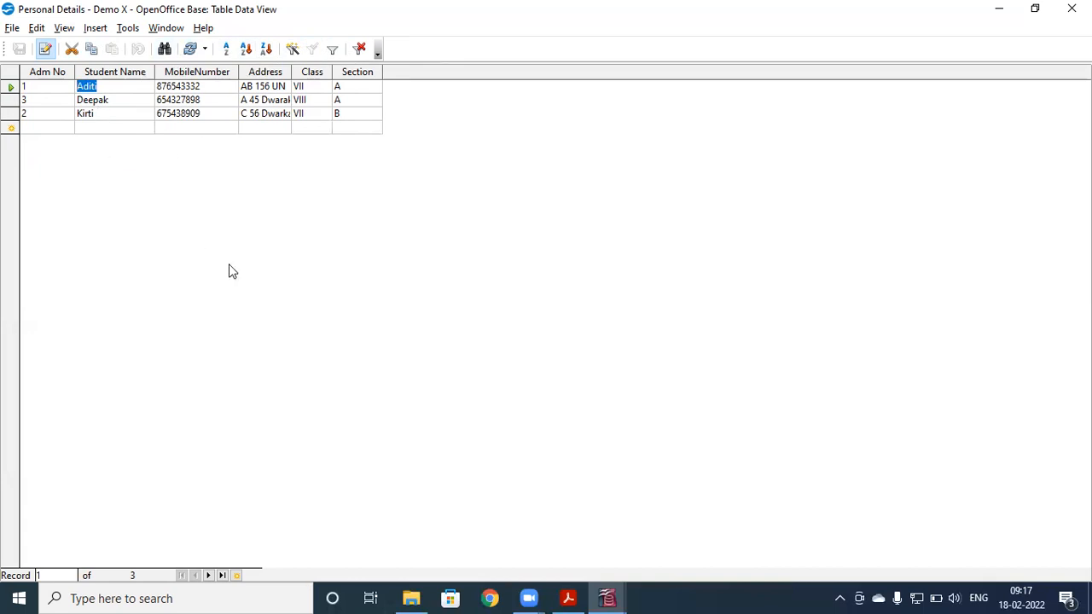
Close the Personal Details table and start a new table in Design View
left_click(1071, 8)
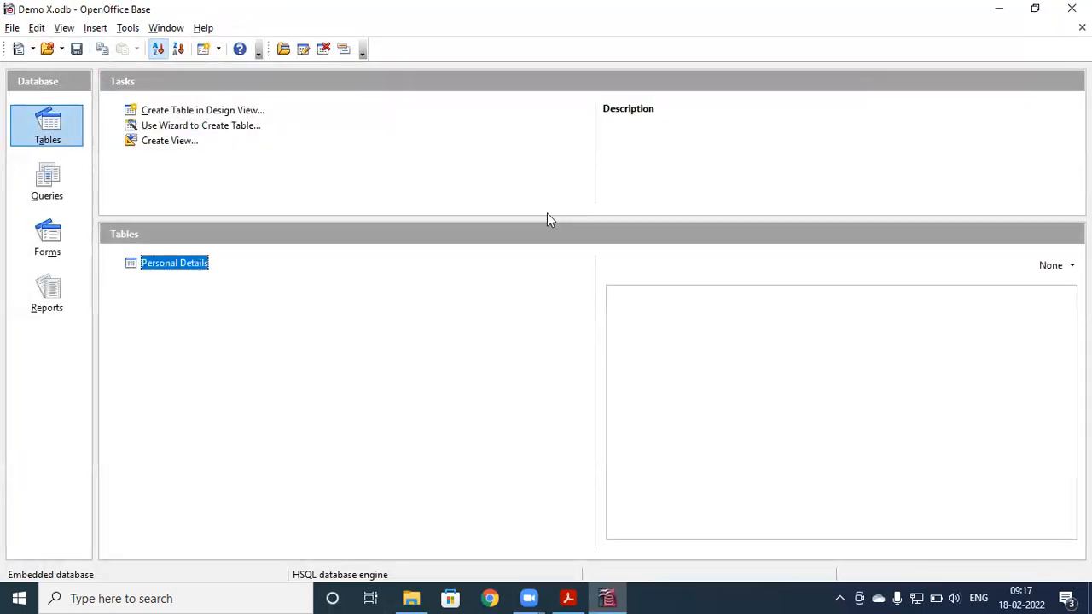
left_click(209, 114)
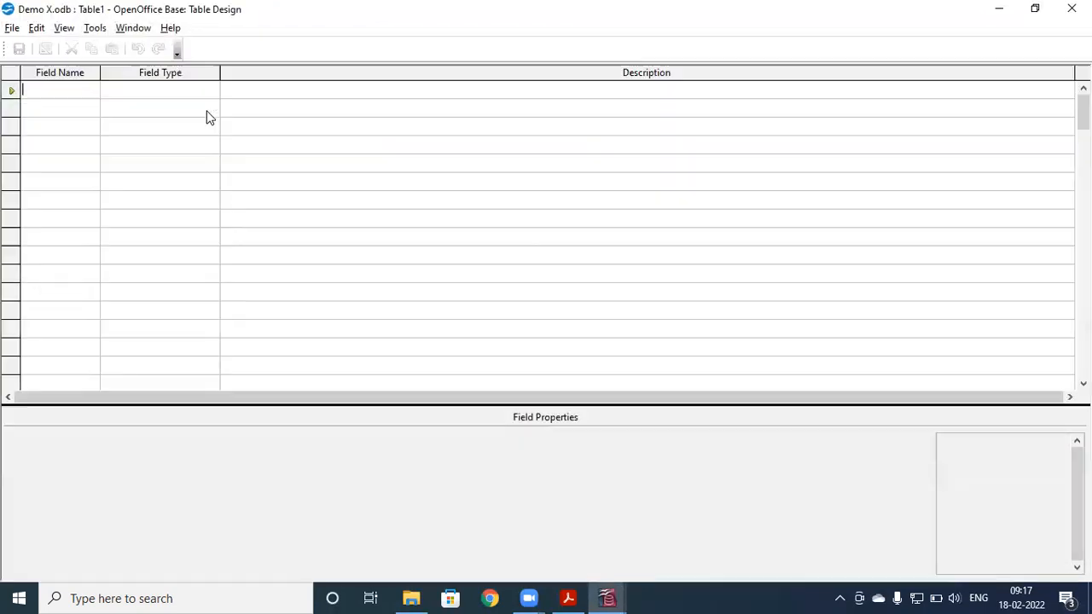
left_click(47, 87)
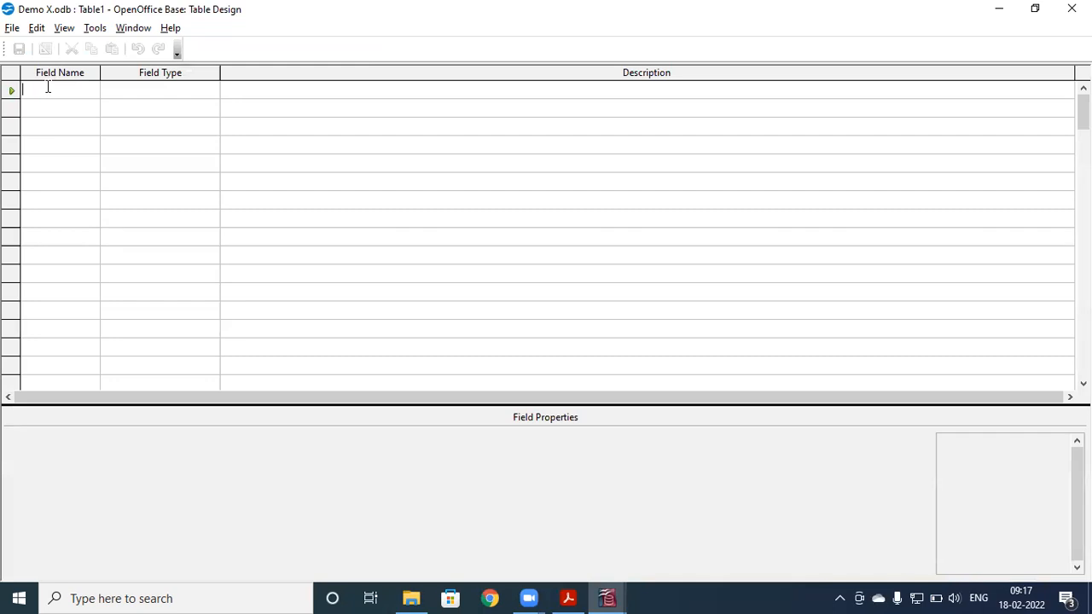
type("aD")
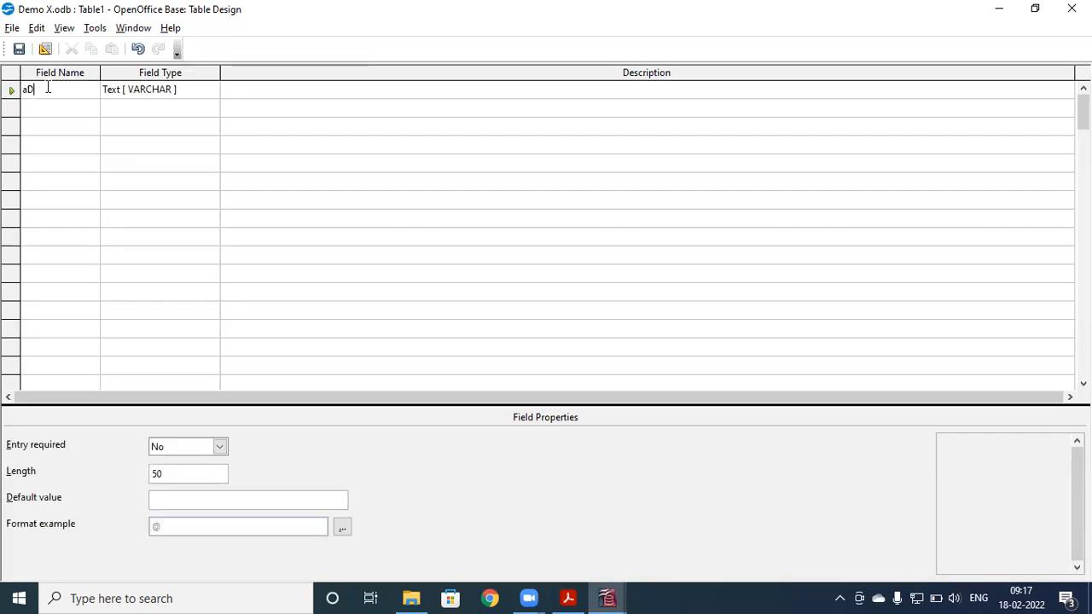
type("M NO")
key("BackSpace")
key("BackSpace")
key("BackSpace")
key("BackSpace")
key("BackSpace")
key("BackSpace")
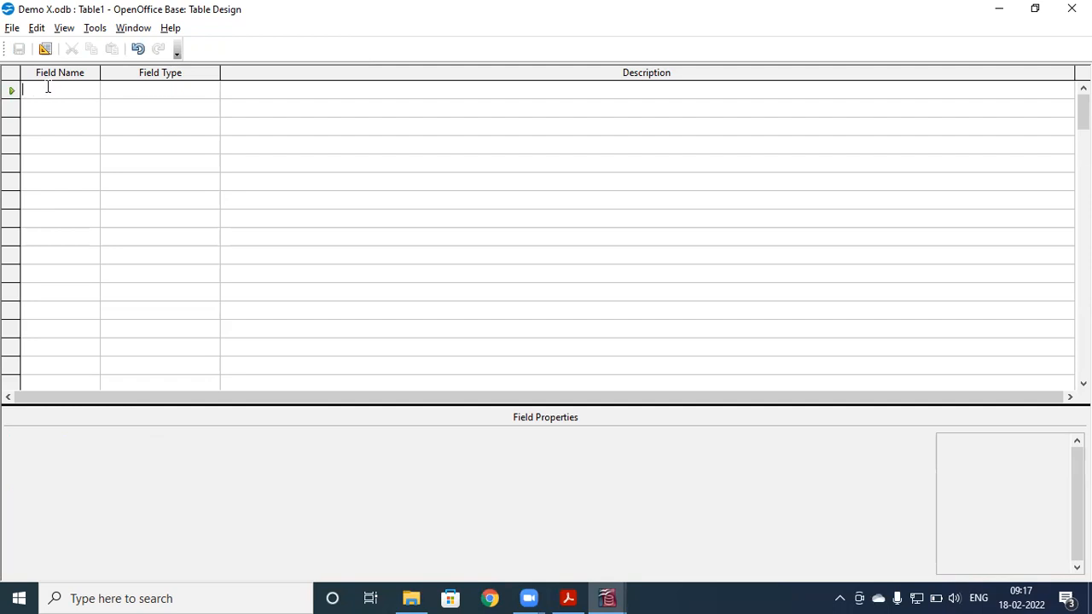
Name the first two fields of the new table Sno and Admno
type("Sno")
left_click(54, 108)
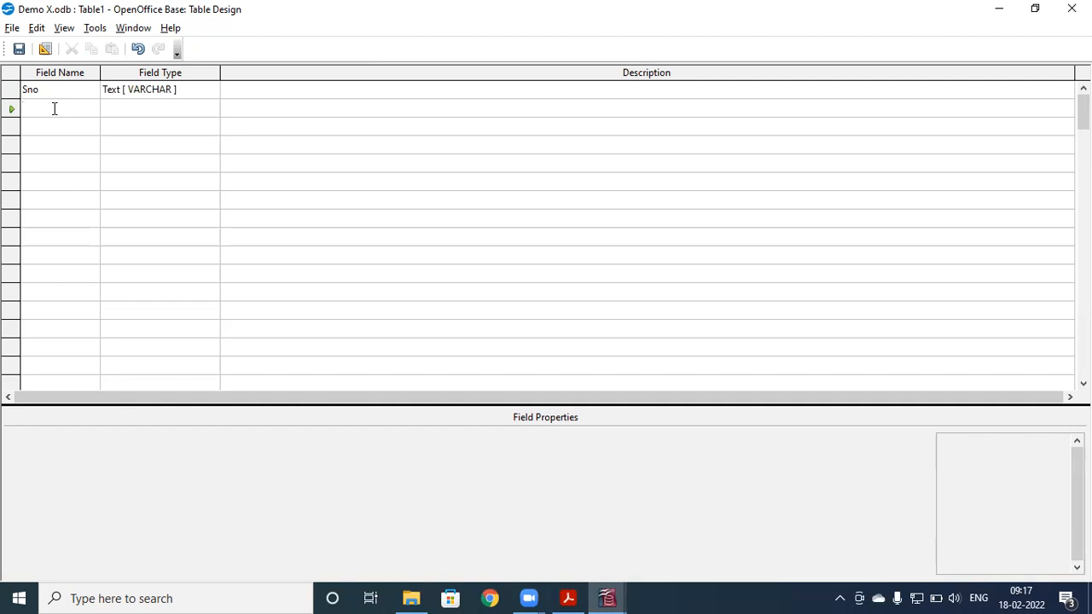
type("Admno")
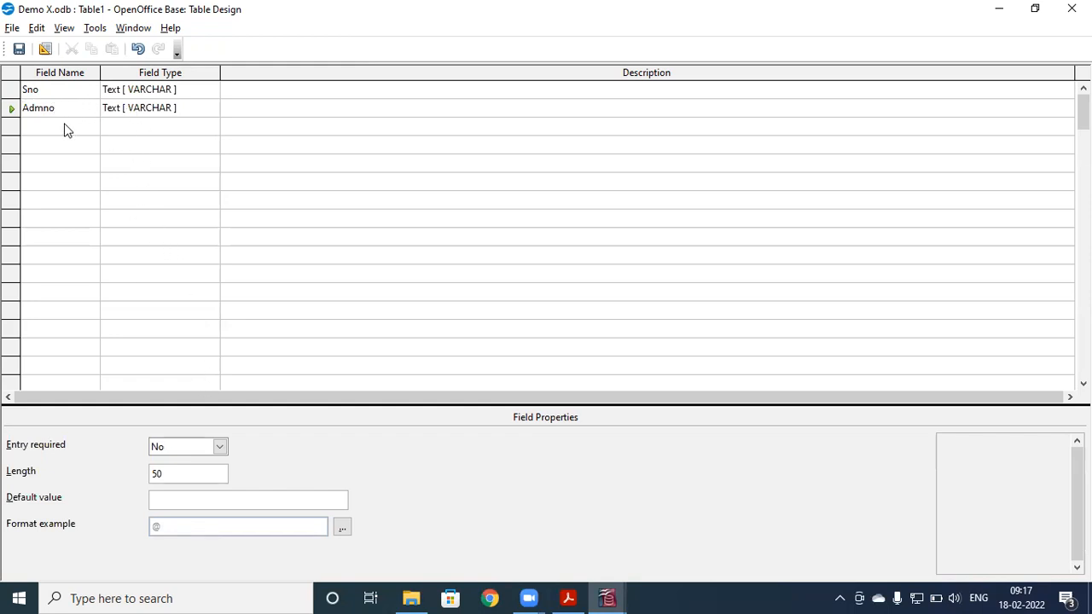
Set the field type of both Sno and Admno to Integer [ INTEGER ]
left_click(156, 107)
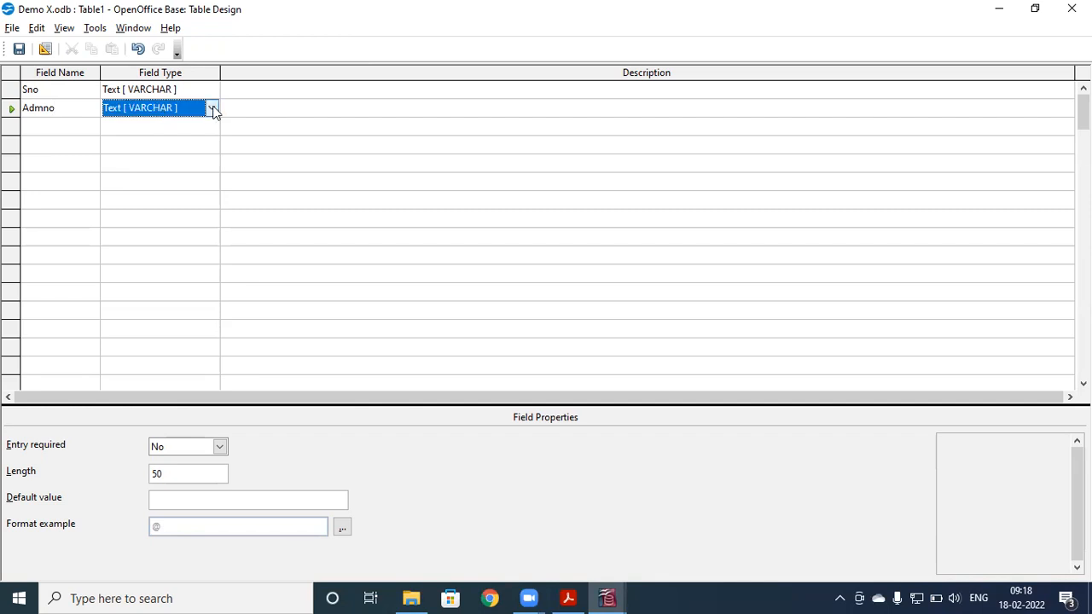
left_click(213, 109)
left_click(212, 93)
left_click(196, 90)
left_click(210, 89)
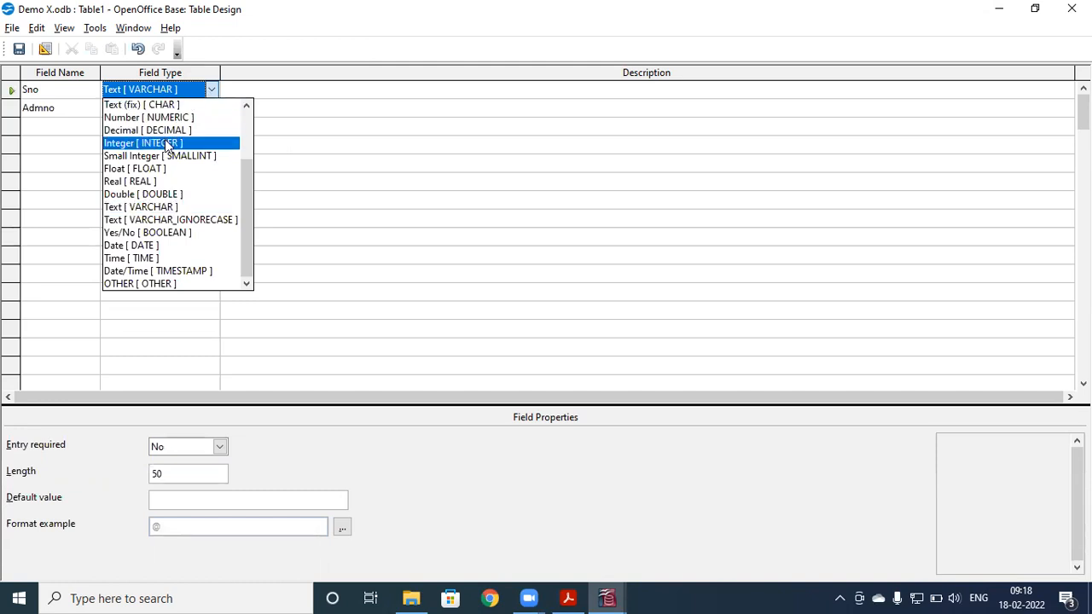
left_click(166, 141)
left_click(173, 111)
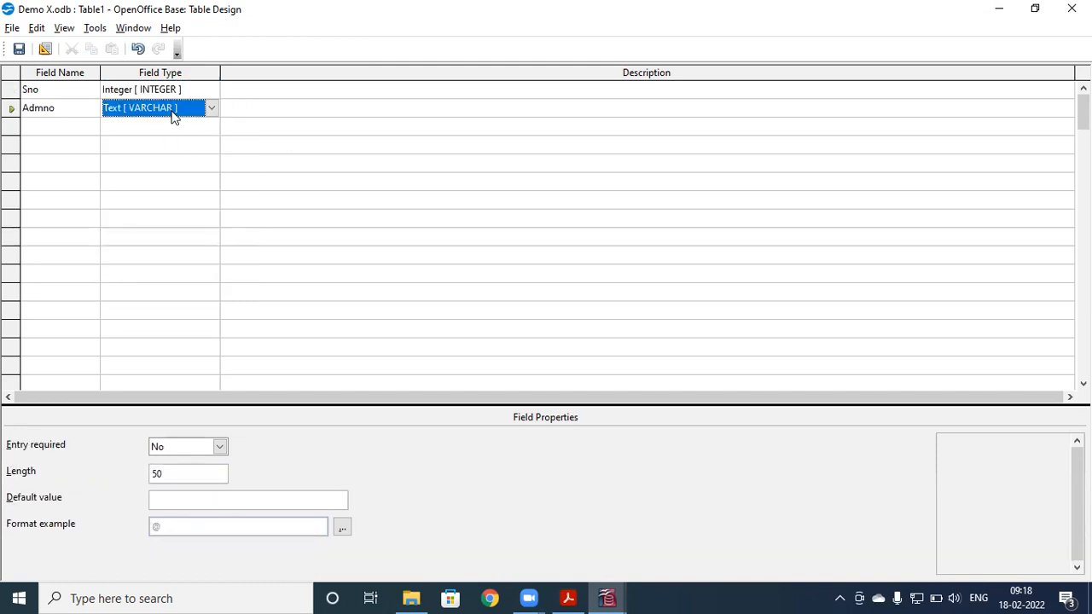
left_click(203, 110)
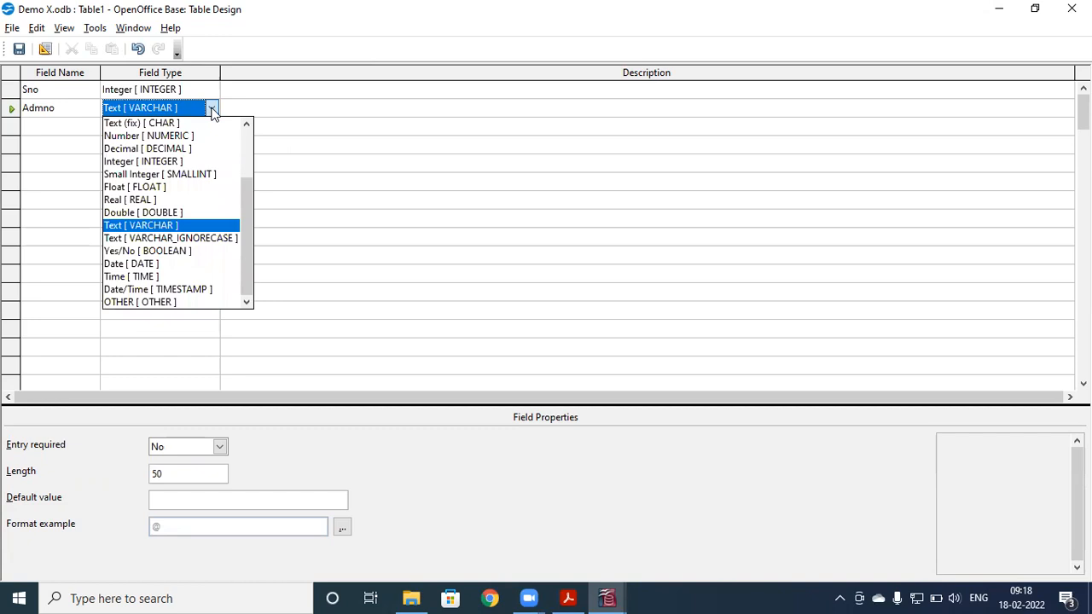
left_click(177, 163)
Add the subject fields Hindi, English, Maths and Science below Admno, keeping the default field type
left_click(52, 128)
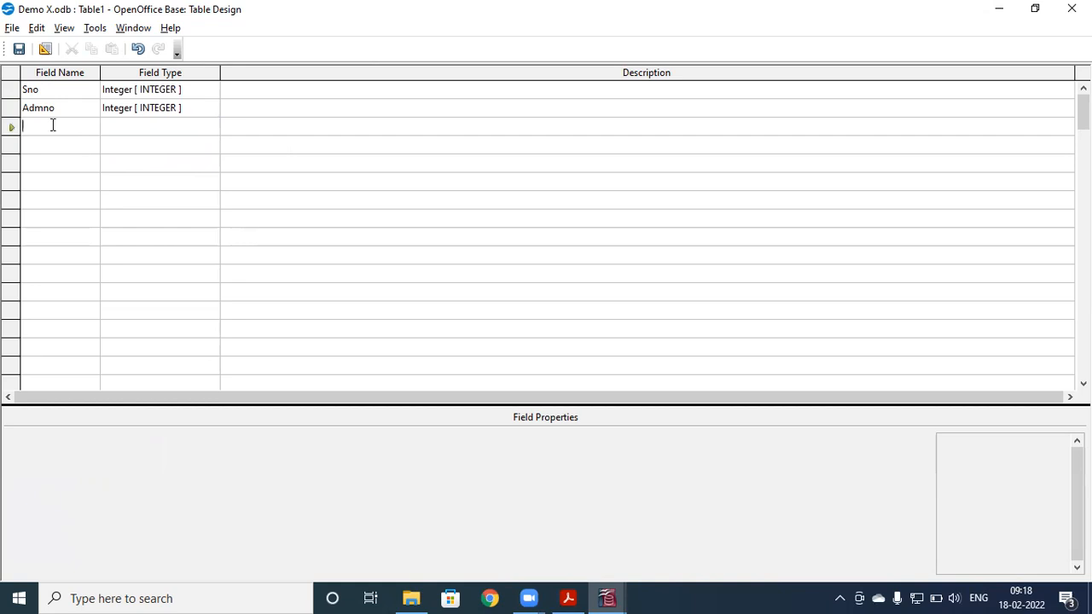
type("Hindi")
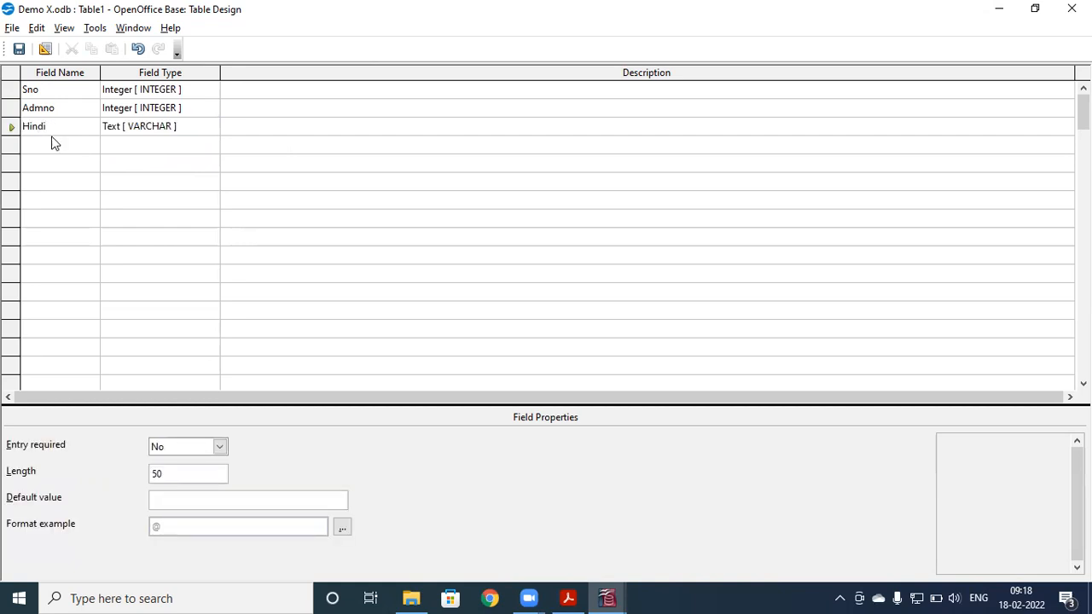
left_click(51, 144)
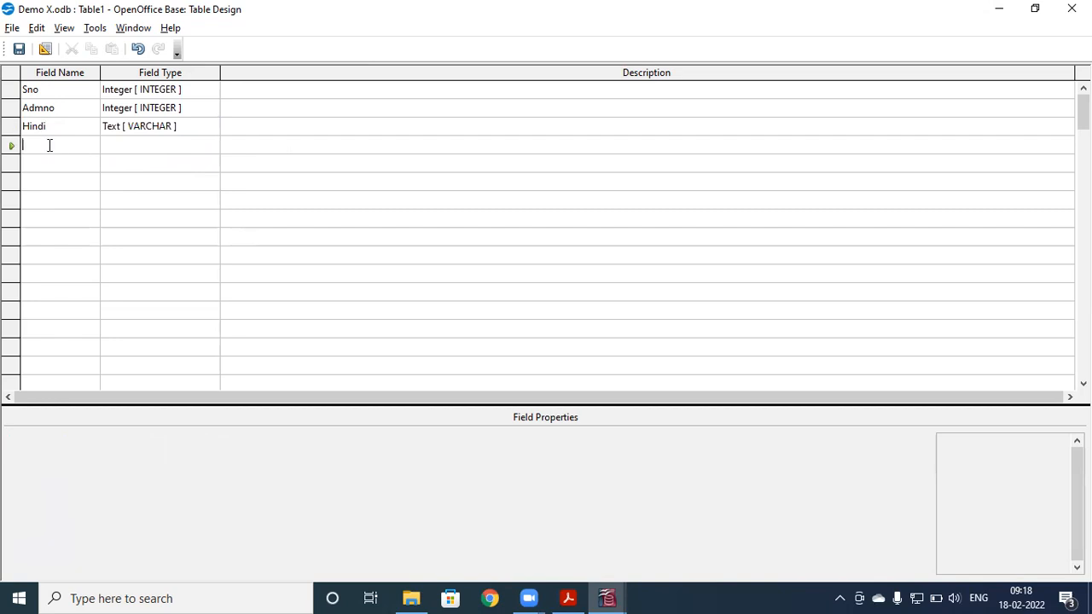
type("En")
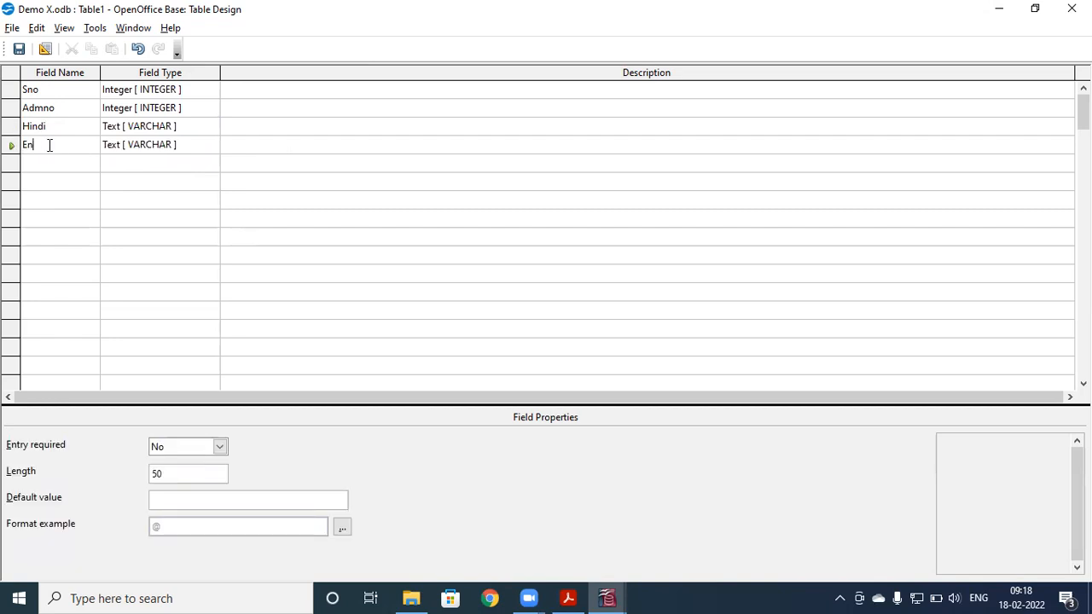
type("glish")
left_click(54, 163)
type("Maths")
left_click(54, 181)
type("Science")
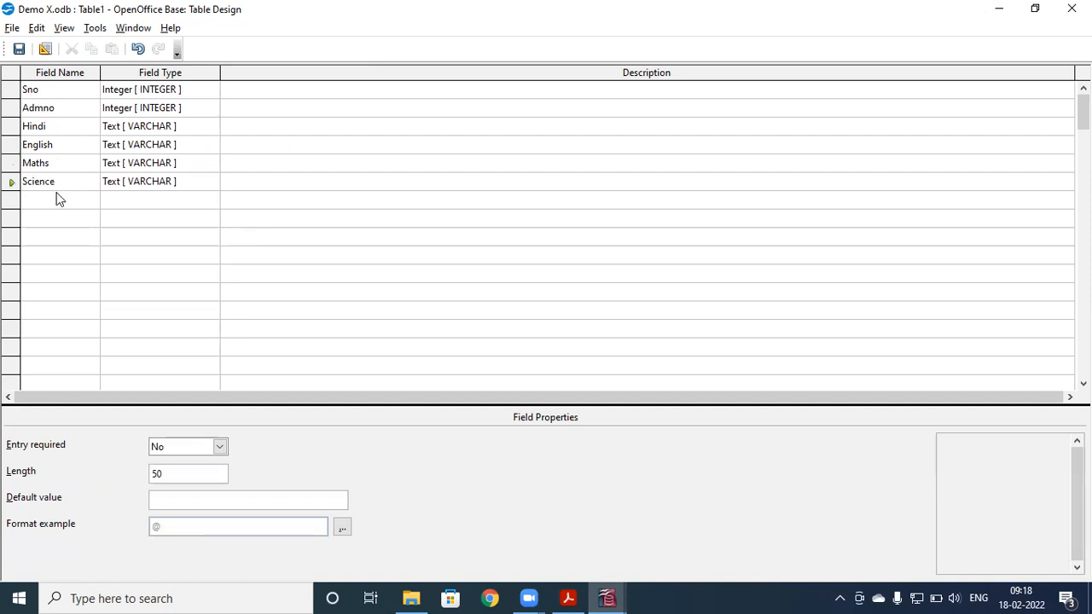
Add the field SST below Science and set the field types of Hindi and English to Integer [ INTEGER ]
left_click(59, 198)
type("SST")
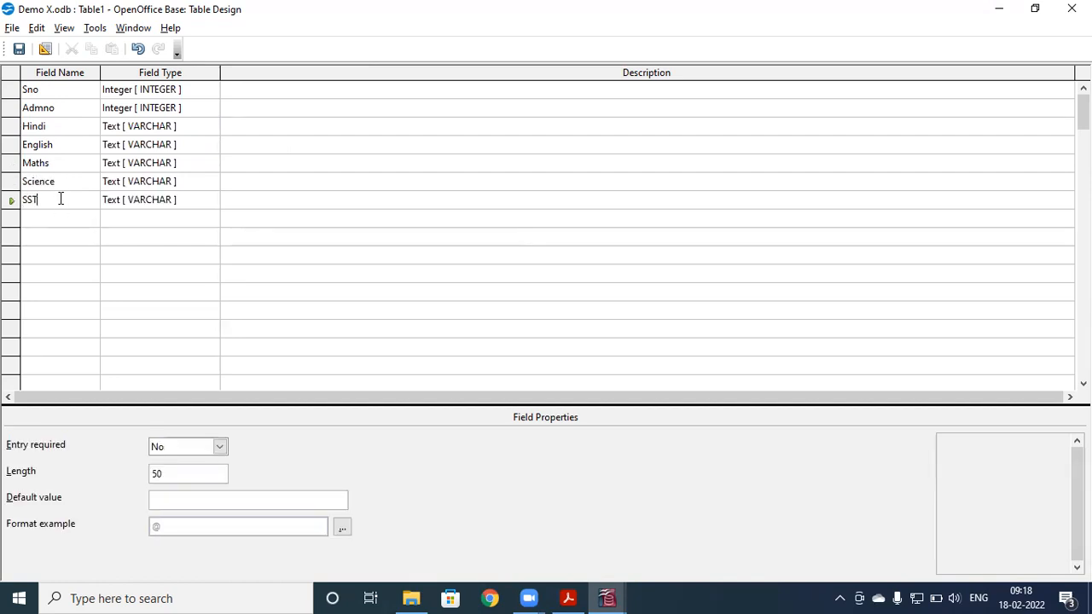
left_click(151, 127)
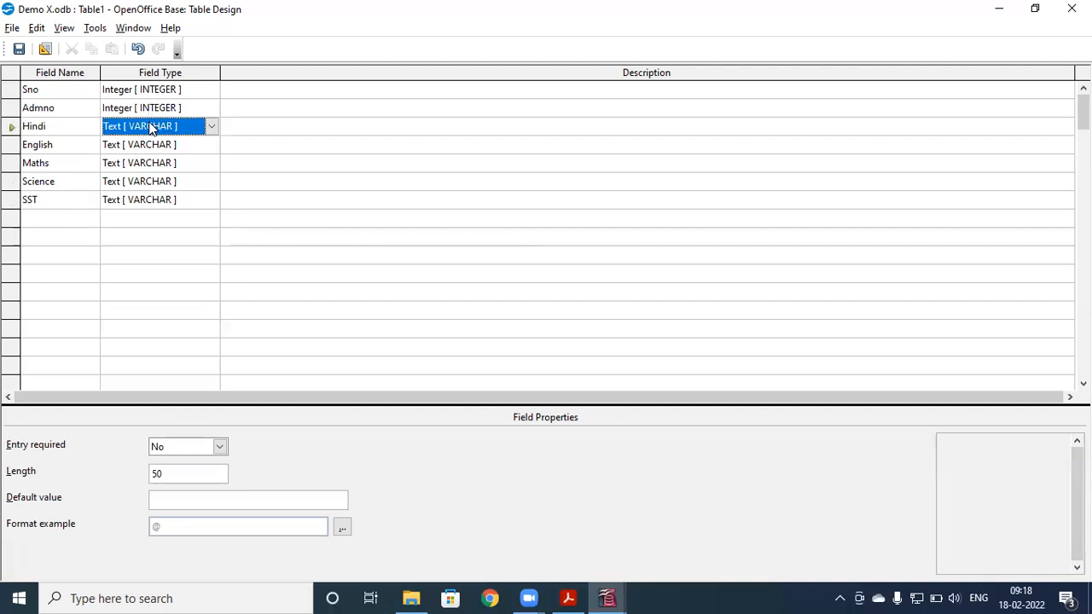
left_click(210, 126)
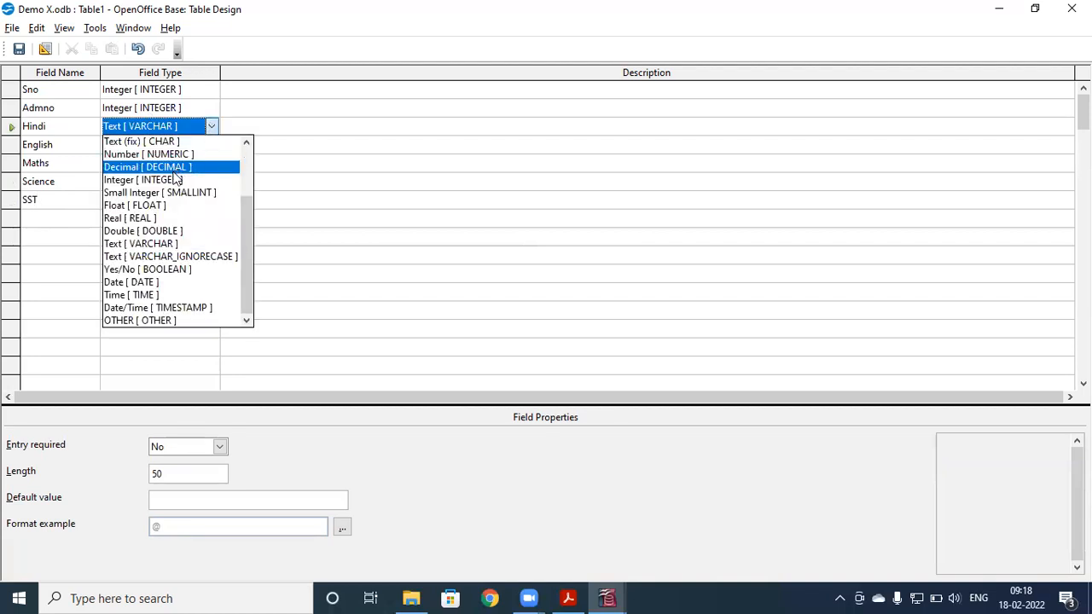
left_click(175, 180)
left_click(195, 148)
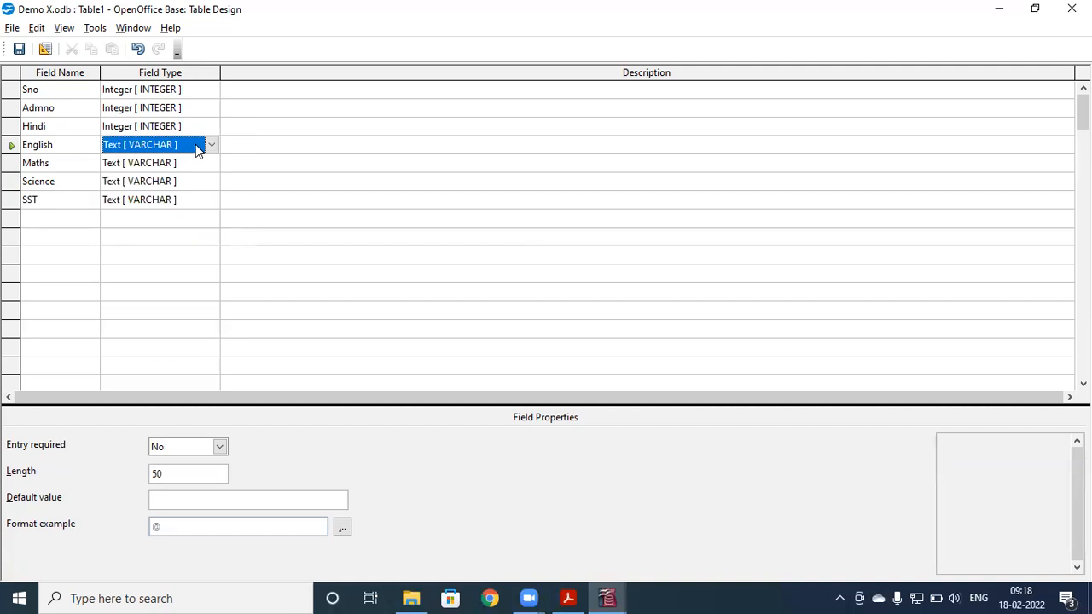
left_click(211, 145)
left_click(174, 199)
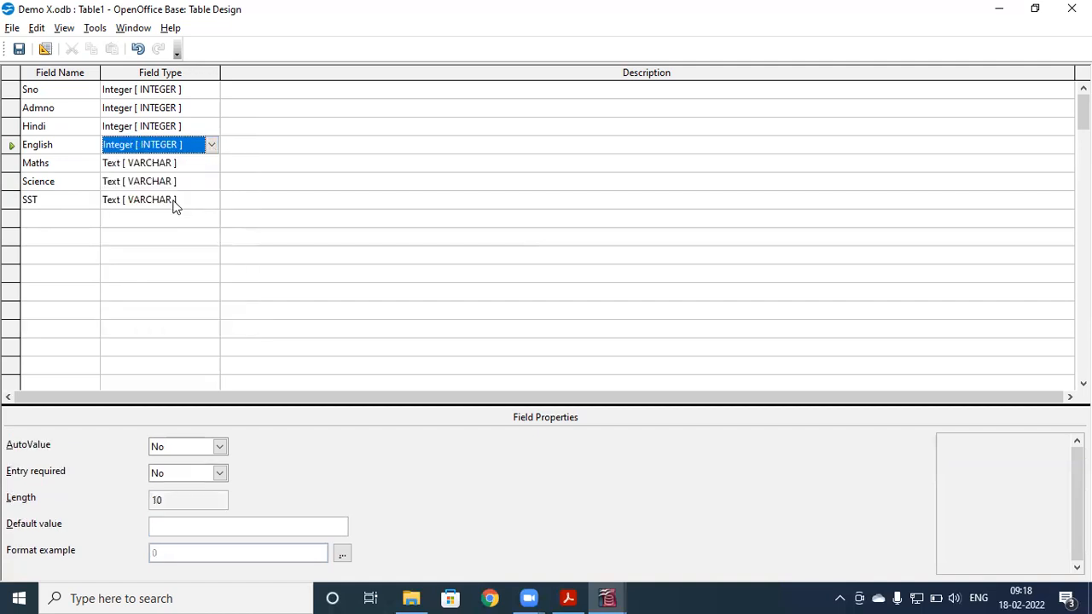
Set the field types of Maths, Science and SST to Integer [ INTEGER ]
left_click(195, 162)
left_click(212, 163)
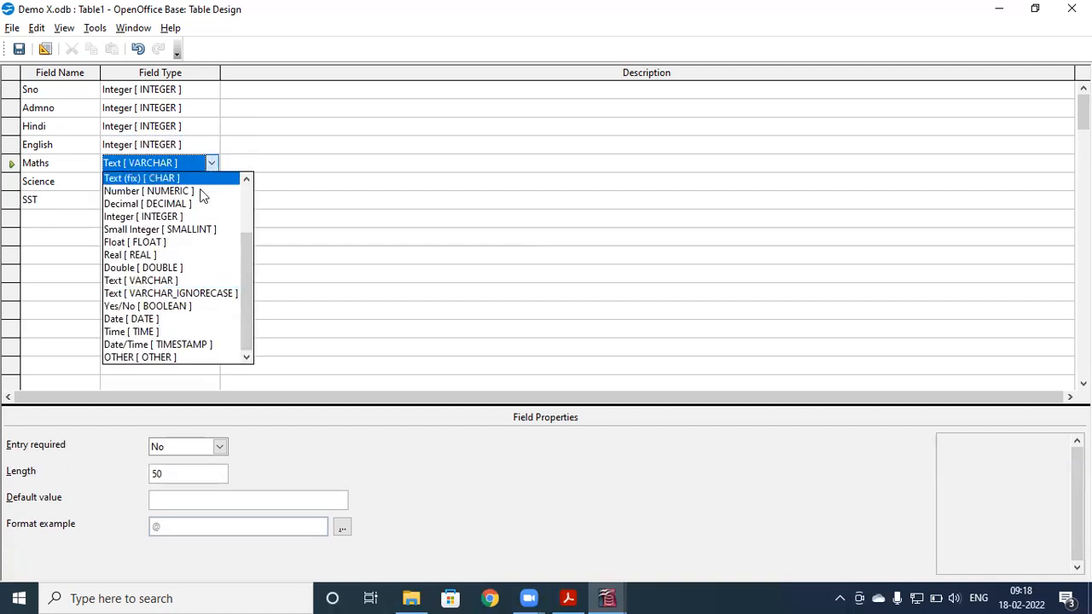
left_click(182, 219)
left_click(183, 181)
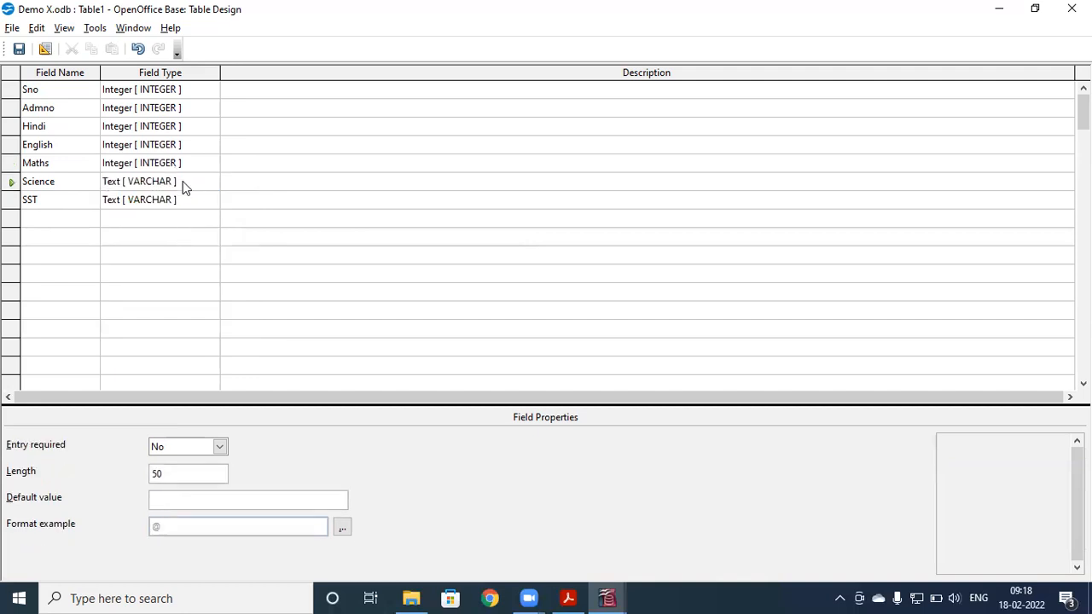
left_click(211, 182)
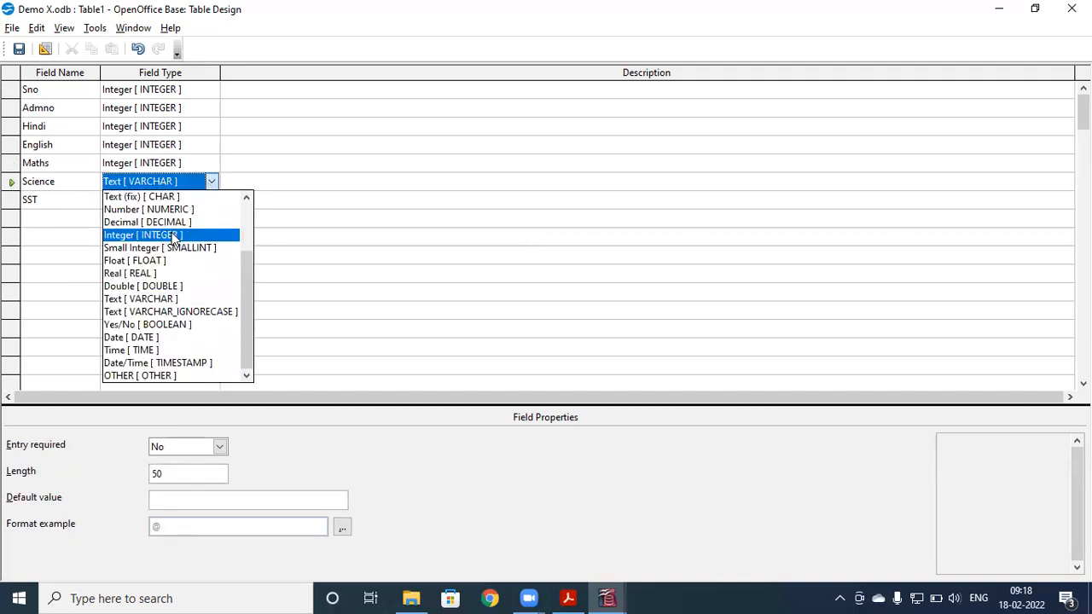
left_click(173, 236)
left_click(168, 200)
left_click(212, 200)
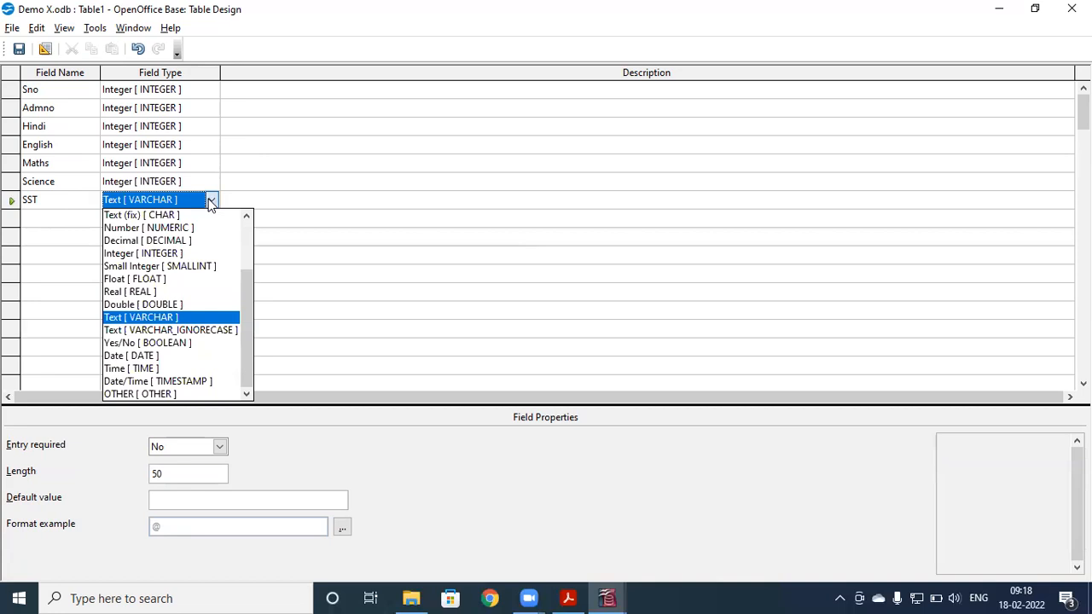
left_click(169, 254)
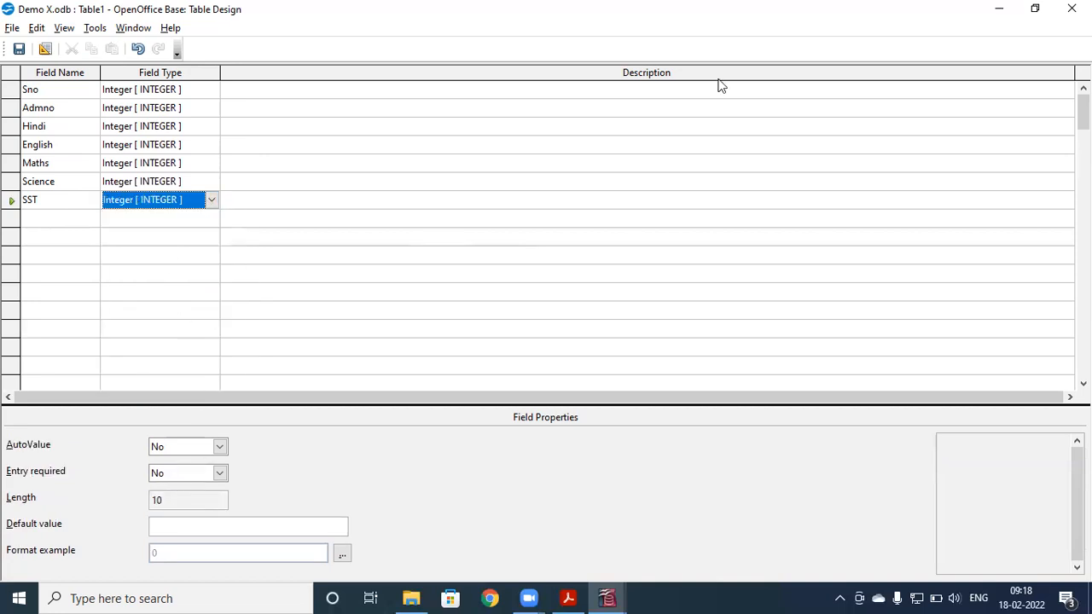
Save the table as Marks and let the program create a primary key for it
left_click(18, 49)
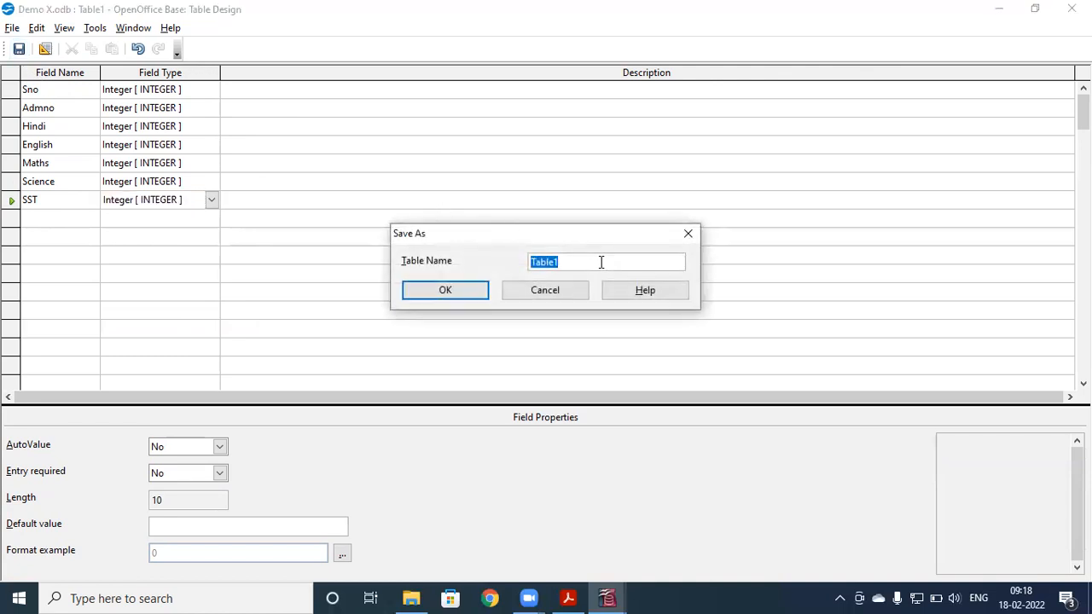
key("BackSpace")
type("Marks")
left_click(469, 295)
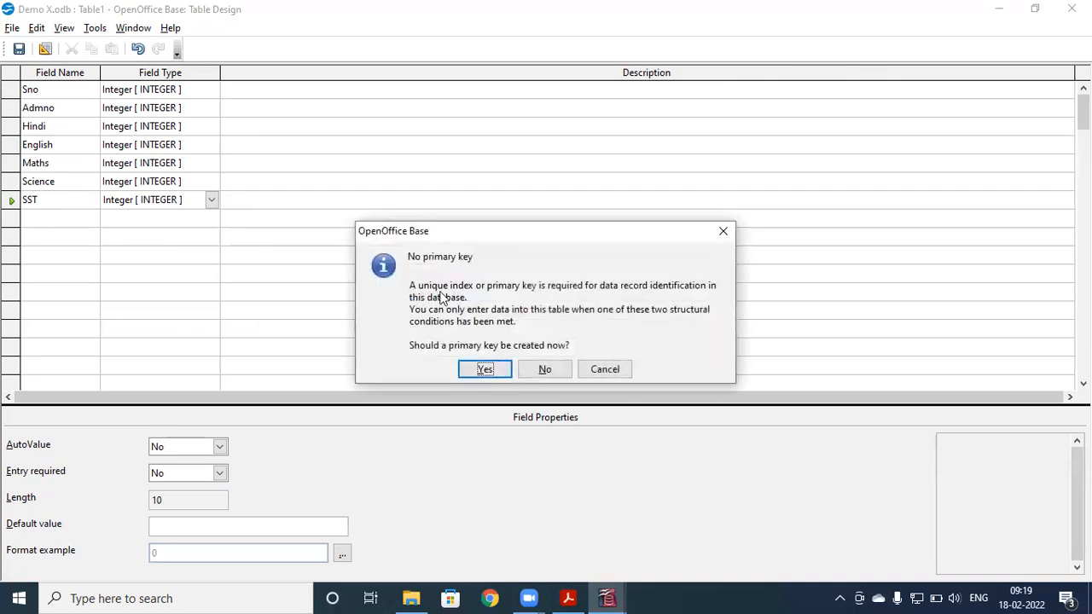
left_click(484, 369)
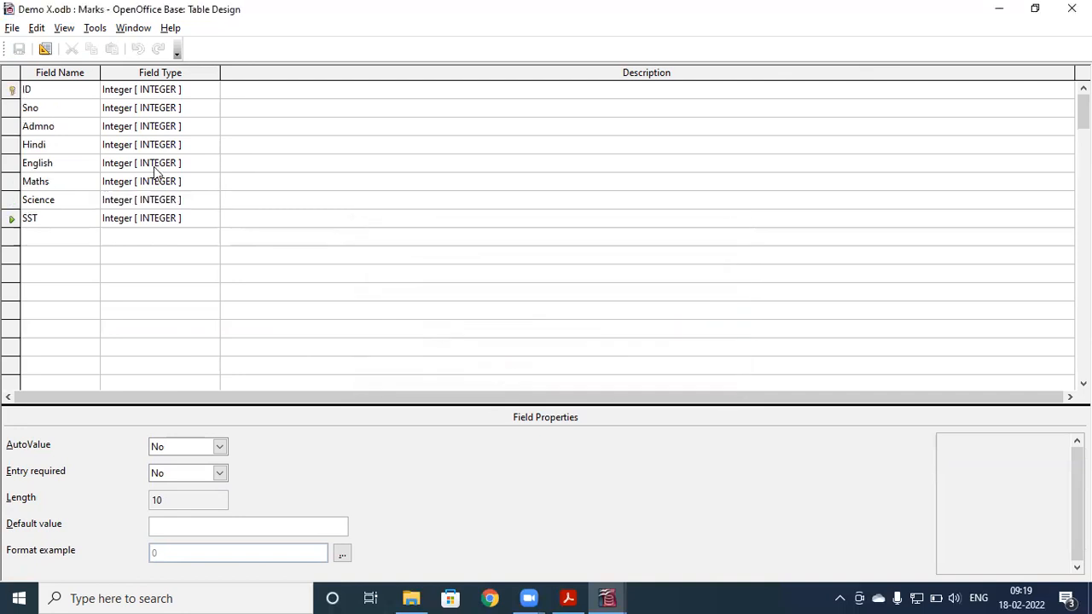
Delete the Sno field from the Marks table and close its design, saving the changes
right_click(12, 109)
left_click(41, 148)
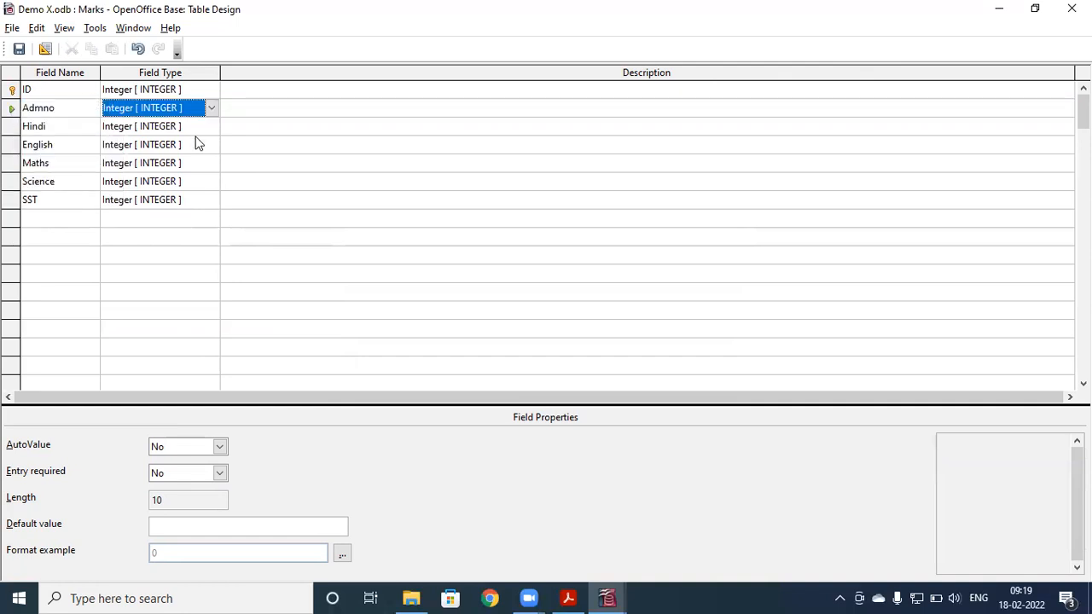
left_click(1071, 9)
left_click(484, 318)
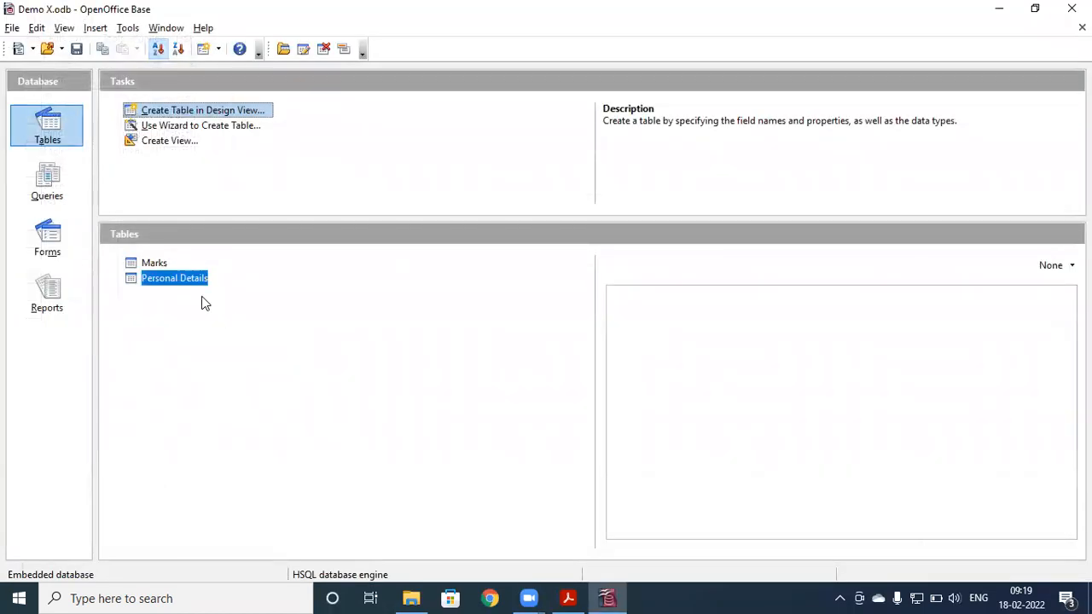
Open the relationship design and add the Personal Details and Marks tables to it
left_click(126, 29)
left_click(138, 44)
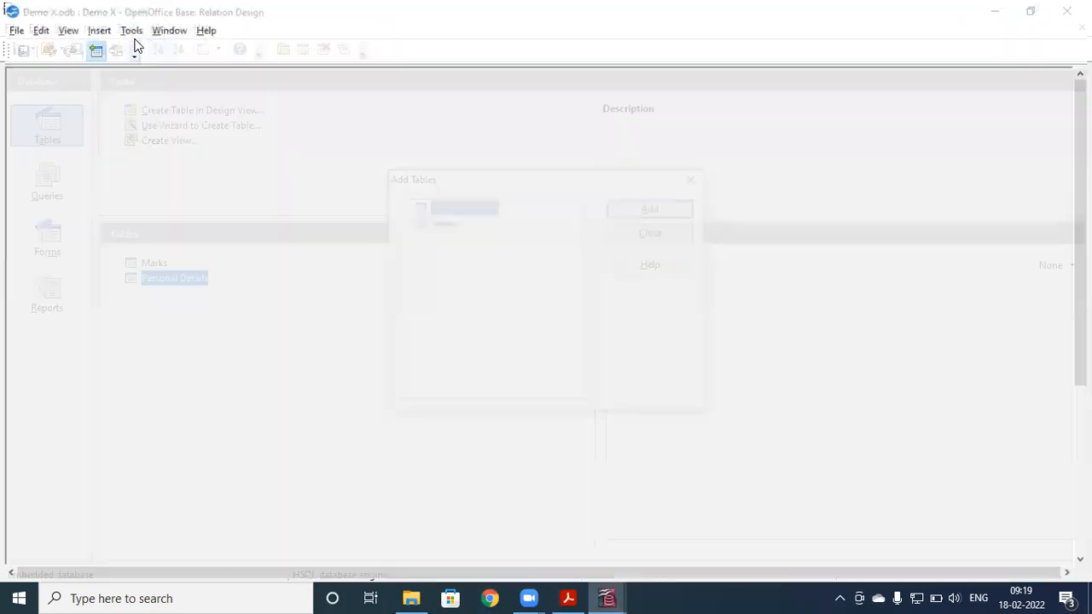
left_click(638, 208)
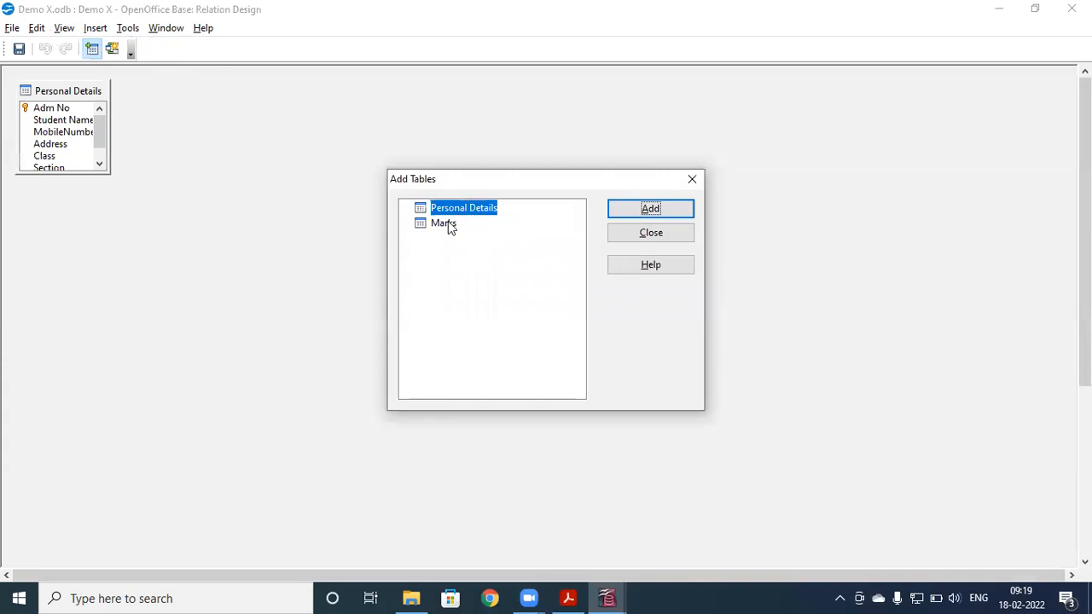
left_click(448, 223)
left_click(649, 208)
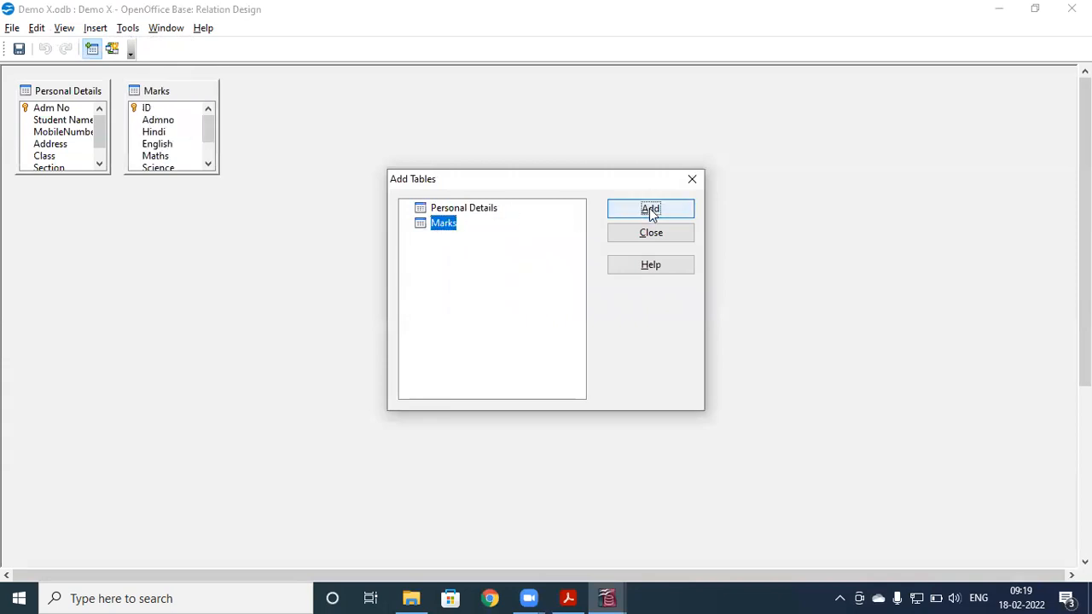
Link Adm No in Personal Details to Admno in Marks and move the Marks table farther from Personal Details
left_click(64, 112)
left_click_drag(65, 113, 160, 126)
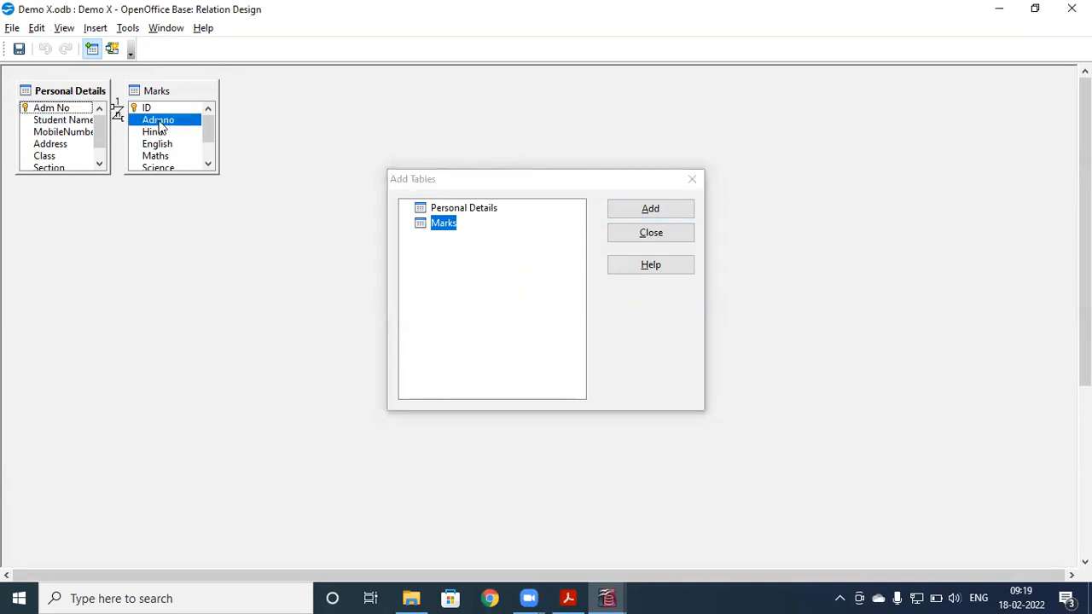
left_click_drag(189, 90, 305, 108)
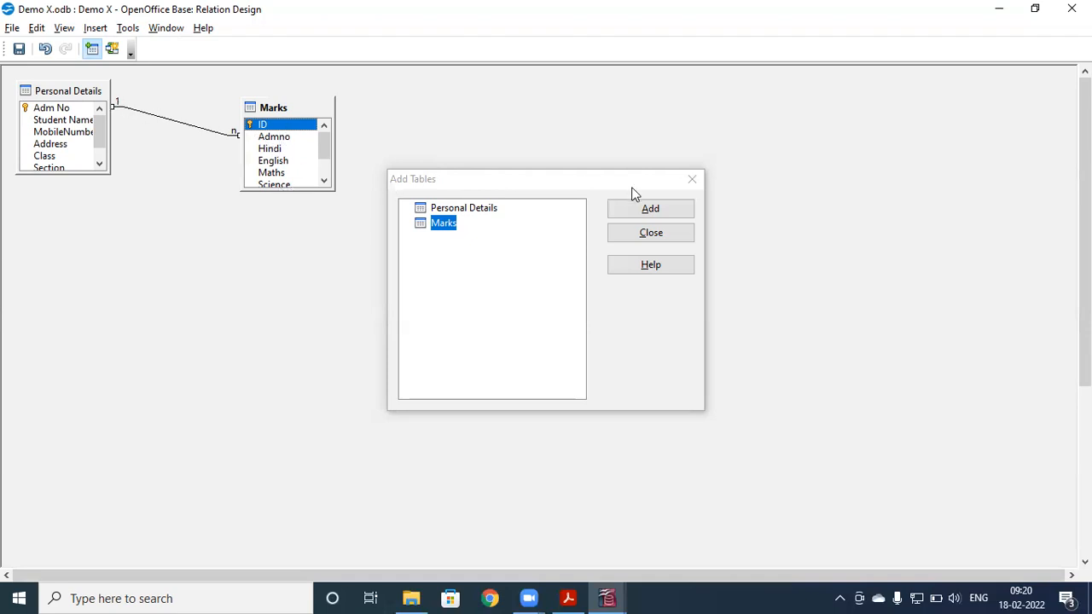
left_click(693, 180)
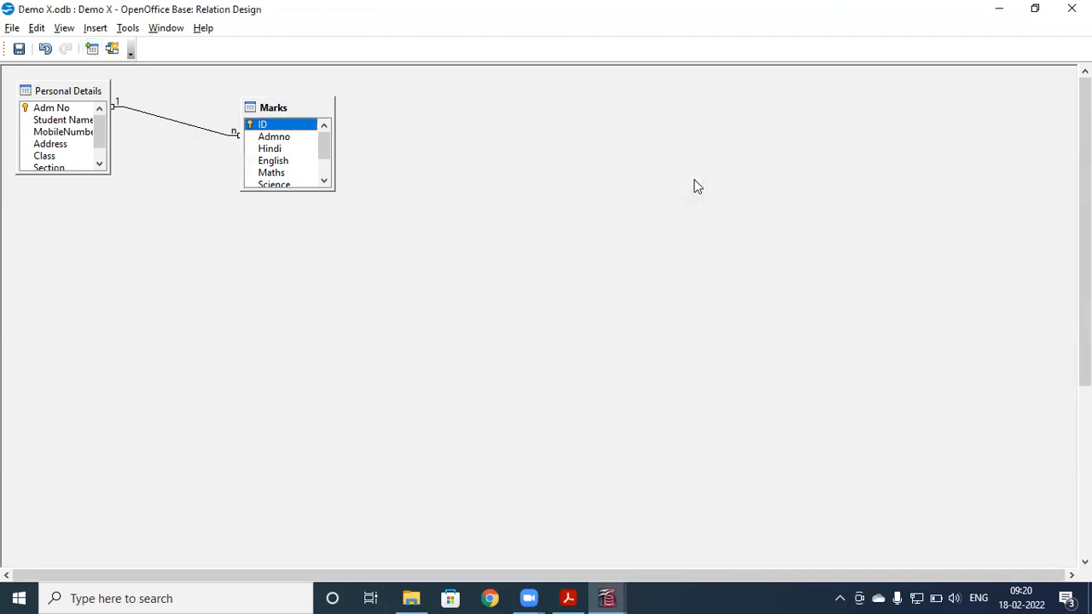
Close the relation design and save its changes
left_click(37, 30)
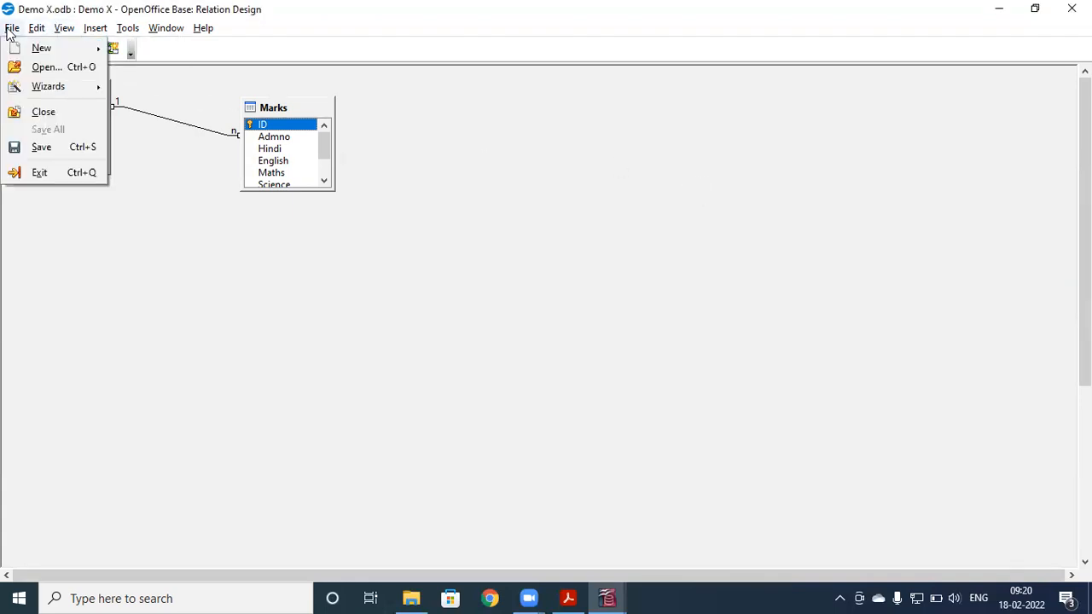
mouse_move(127, 28)
mouse_move(166, 28)
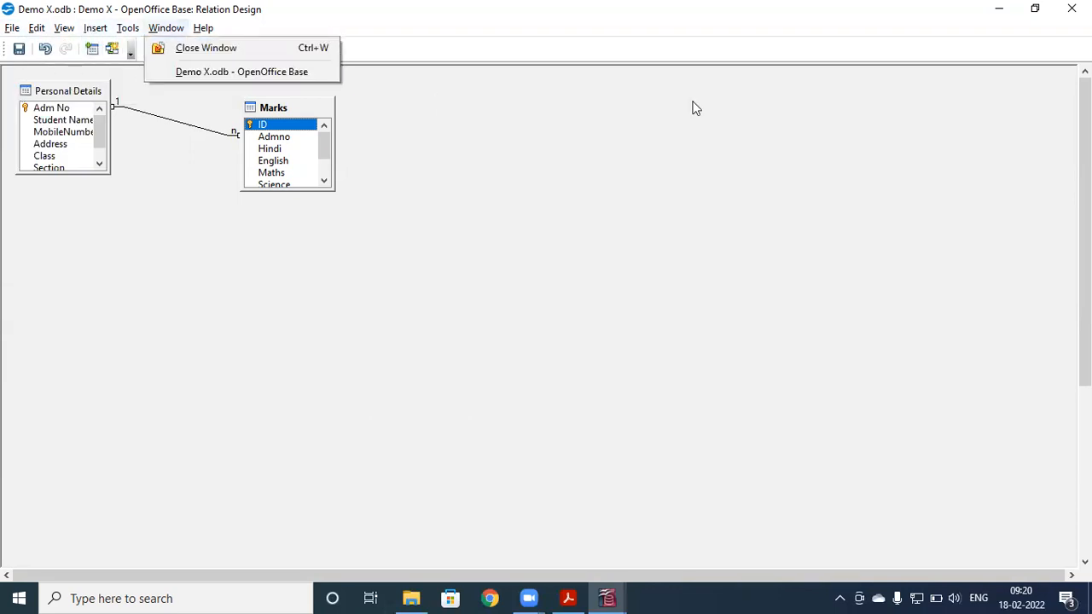
key("ctrl+w")
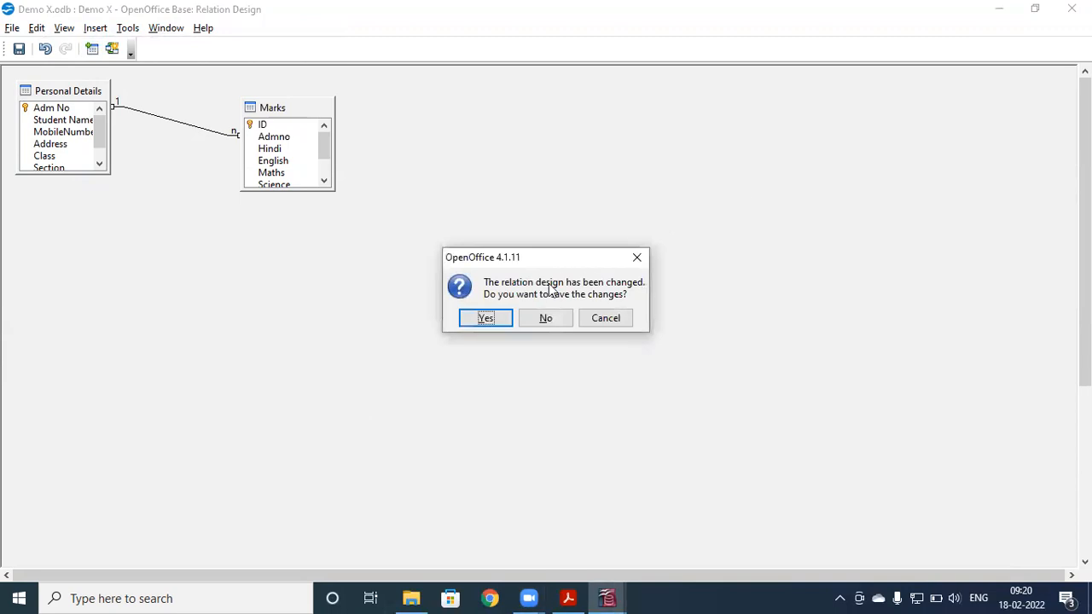
left_click(487, 318)
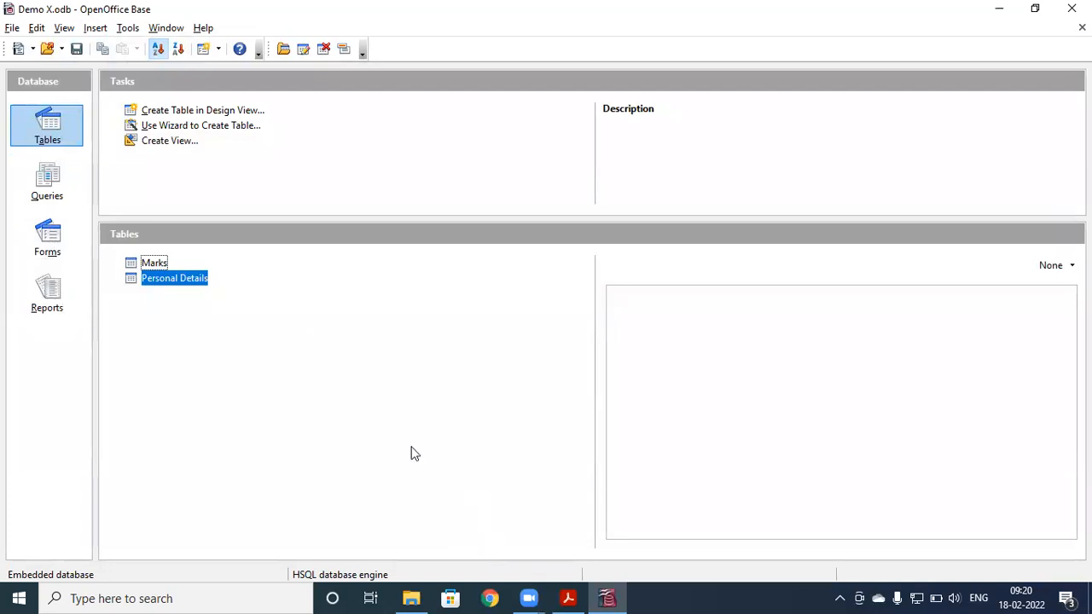
Open the Marks table and enter the first record: ID 1, Admno 1, Hindi 40, English 50, Maths 60, Science 75, SST 67
left_click(153, 264)
double_click(153, 263)
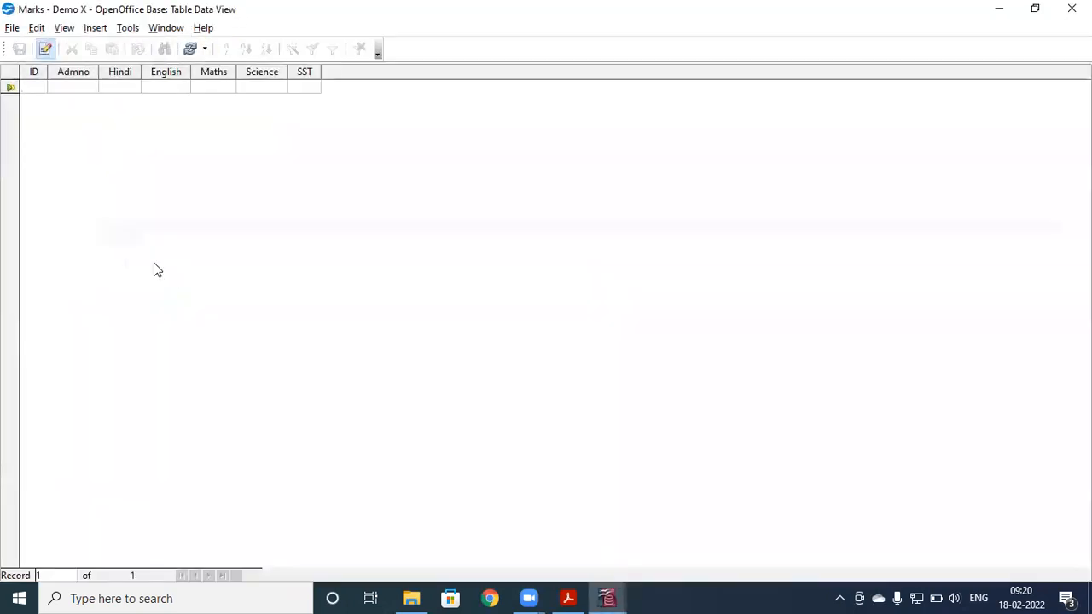
type("1")
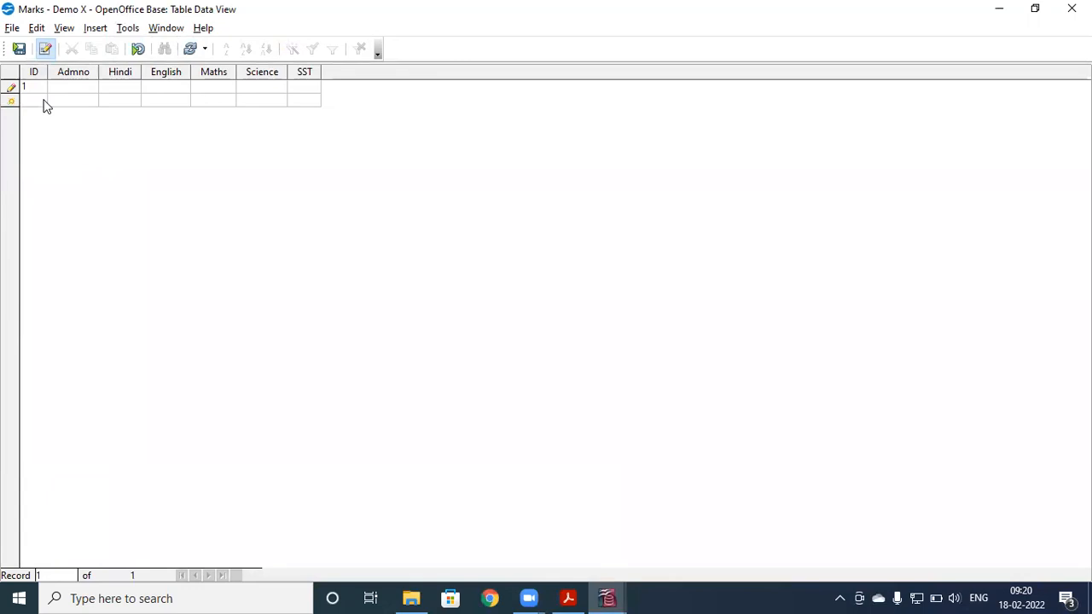
type("1")
key("Tab")
type("40")
key("Tab")
type("50")
key("Tab")
type("6")
type("7")
type("5")
key("Tab")
Enter the second Marks record: ID 2, Admno 2, Hindi 56, English 76, Maths 76, Science 76, SST 87
left_click(44, 100)
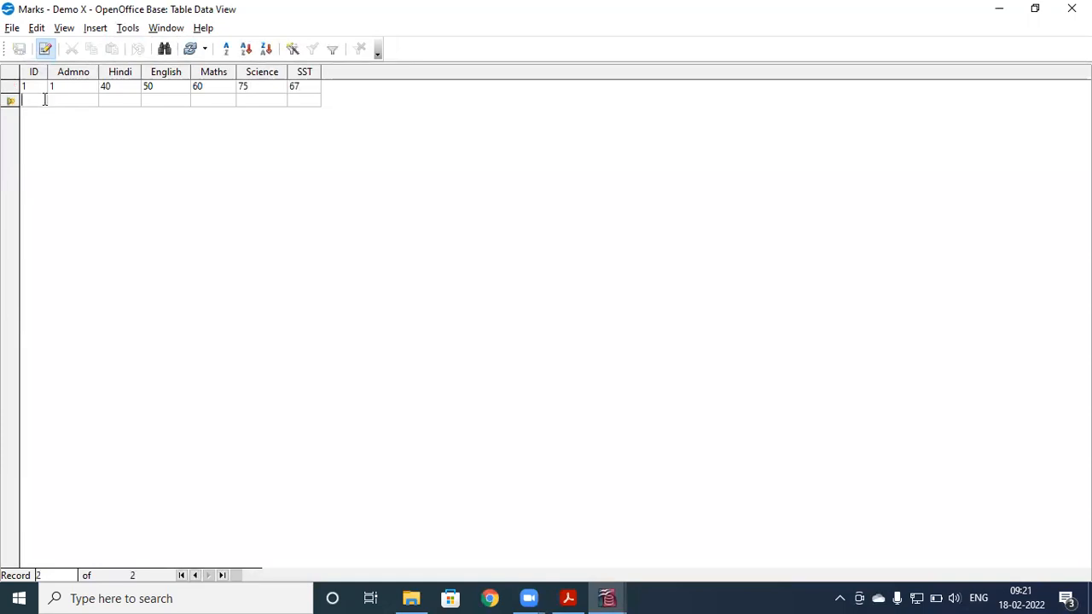
type("2")
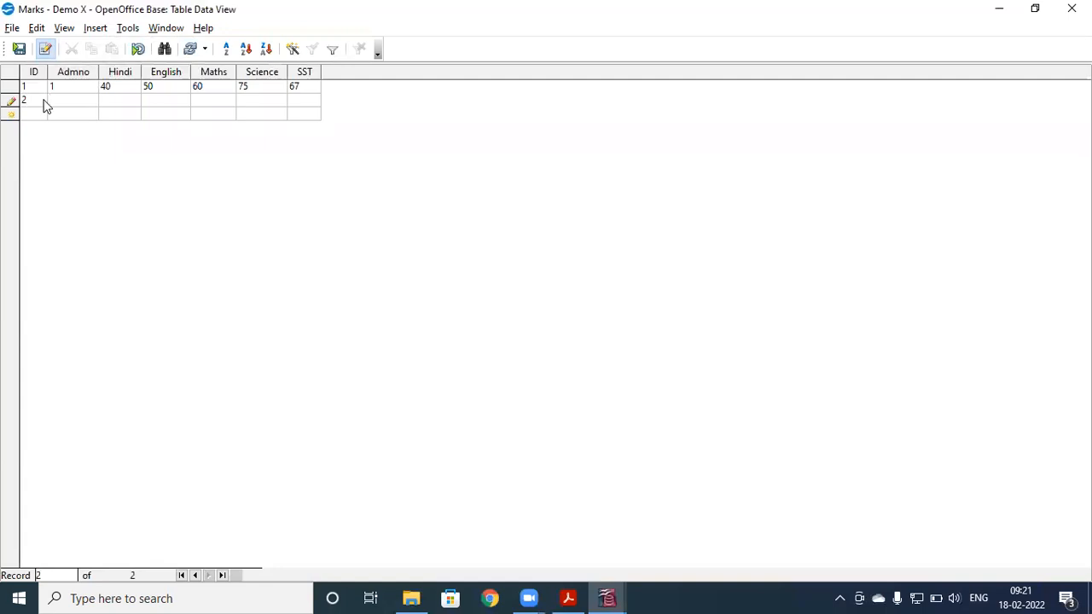
type("56")
key("Tab")
type("76")
key("Tab")
type("76")
key("Tab")
type("76")
key("Tab")
key("Tab")
Enter a third record with ID 3, Admno 56, Hindi 78, English 87, Maths 76, Science 87, SST 56 and try to save it
type("3")
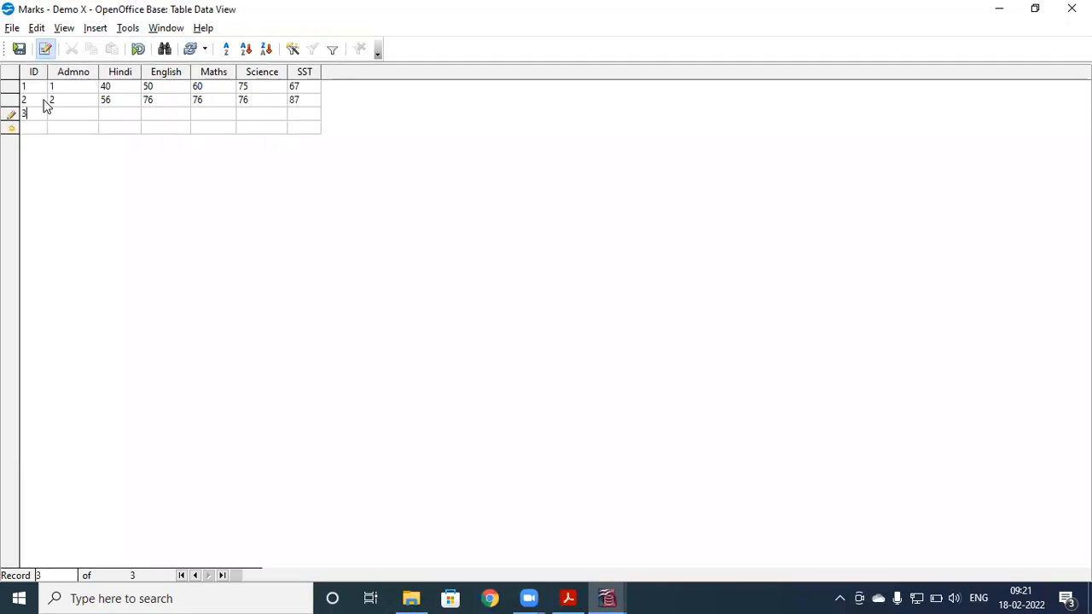
type("56")
key("Tab")
type("78")
key("Tab")
type("876")
key("Tab")
left_click(23, 50)
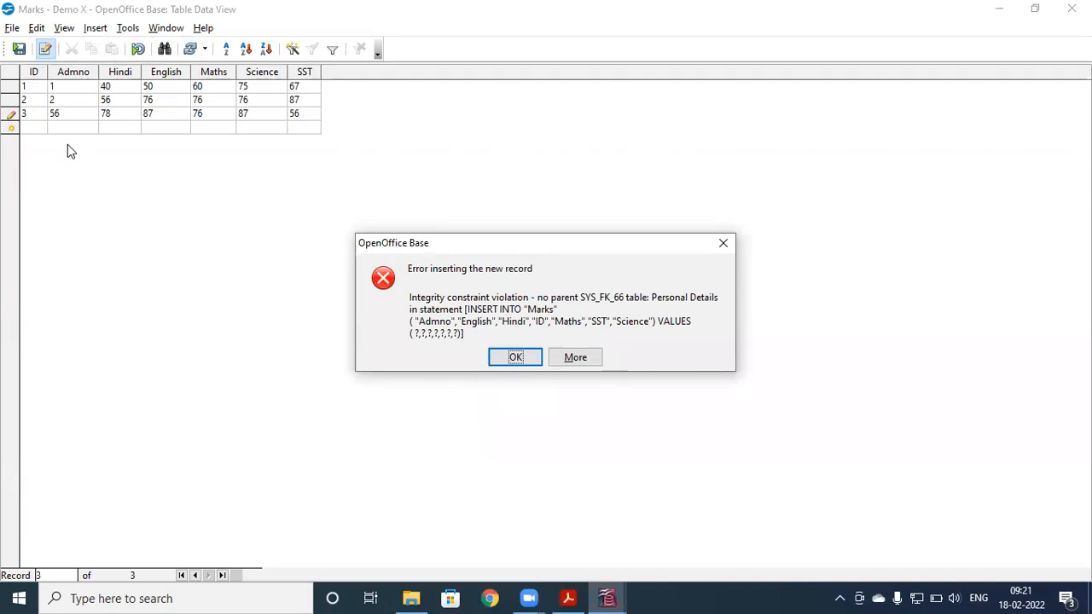
Set the Admno of the third Marks record to 3 and save the record
left_click(515, 357)
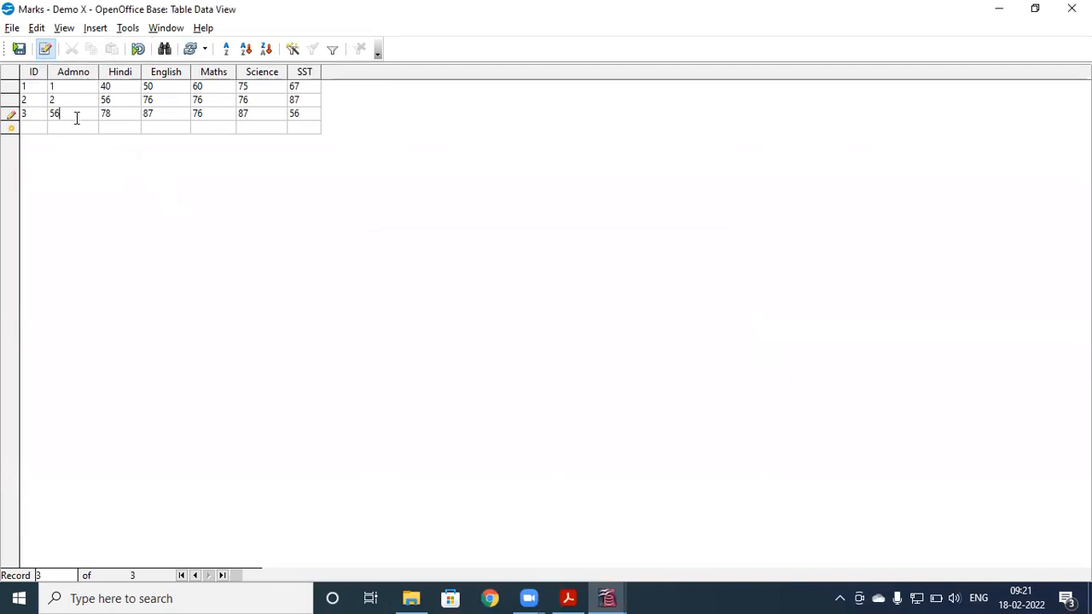
type("3")
left_click(19, 49)
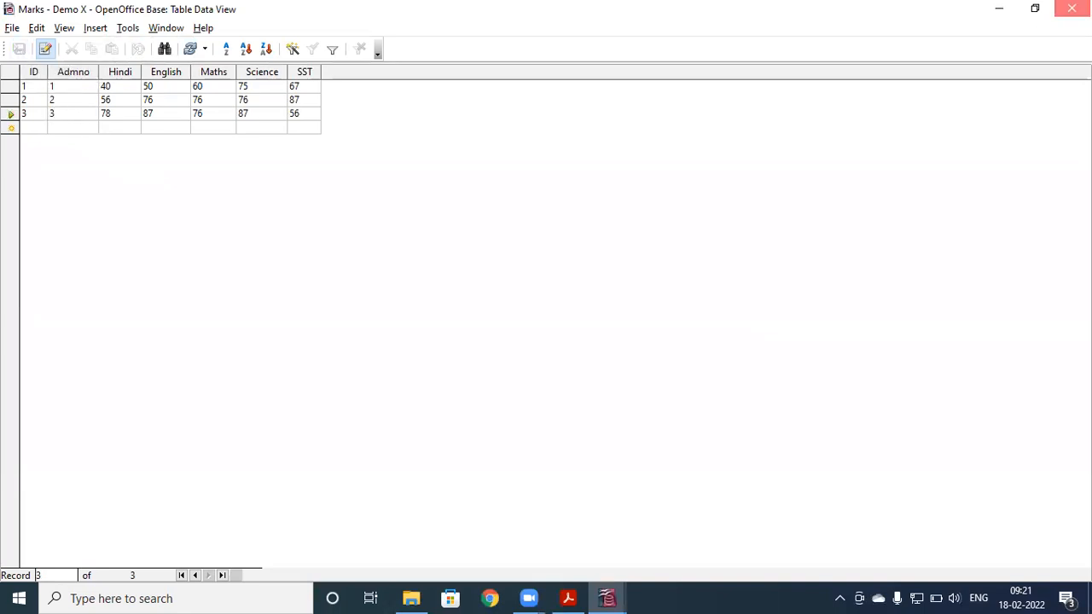
Close the Marks table, reopen it to check the stored records, and close it again
left_click(1071, 9)
double_click(152, 266)
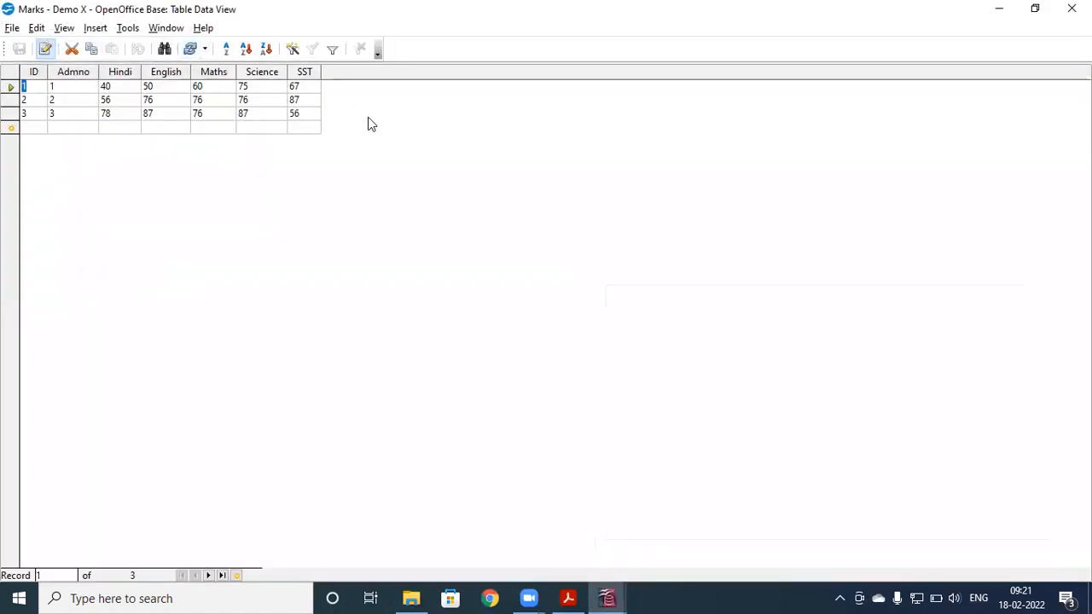
left_click(1071, 8)
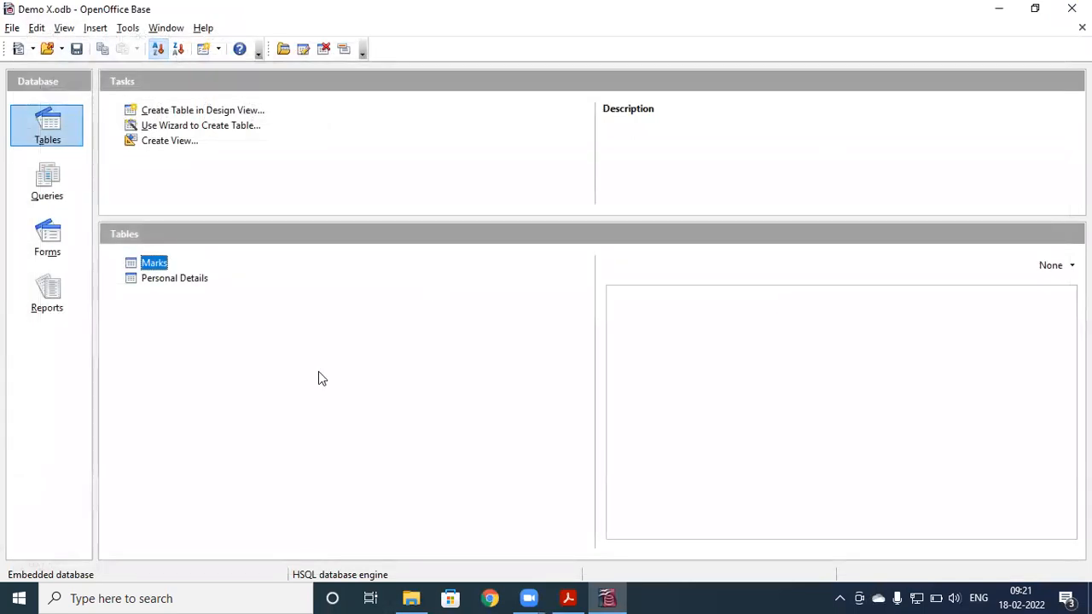